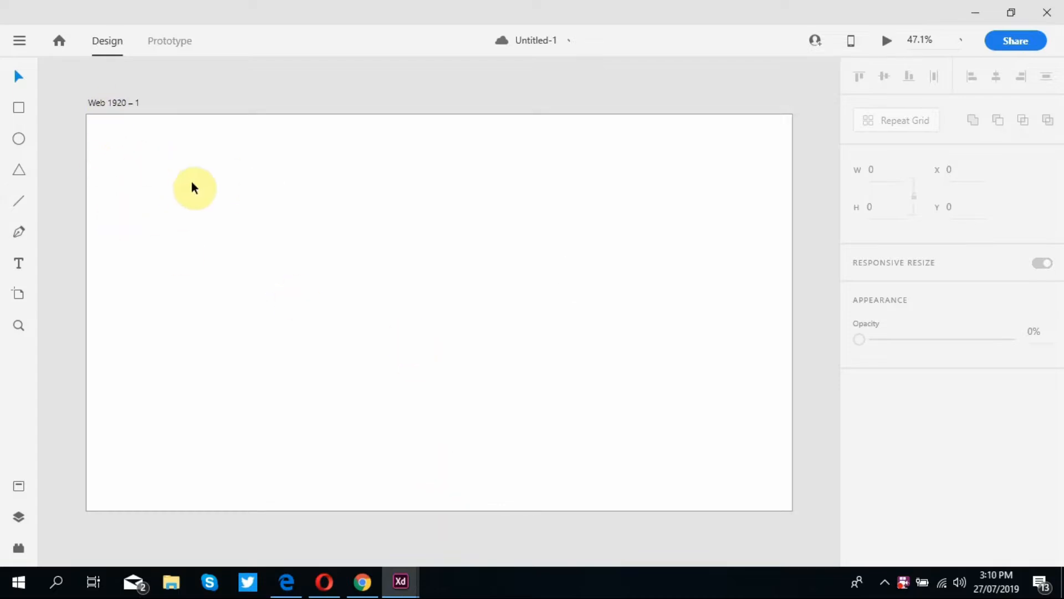
# Draw a rectangle about 1632 by 836 near the centre of the artboard and round its corners to about 72.
pyautogui.click(19, 109)
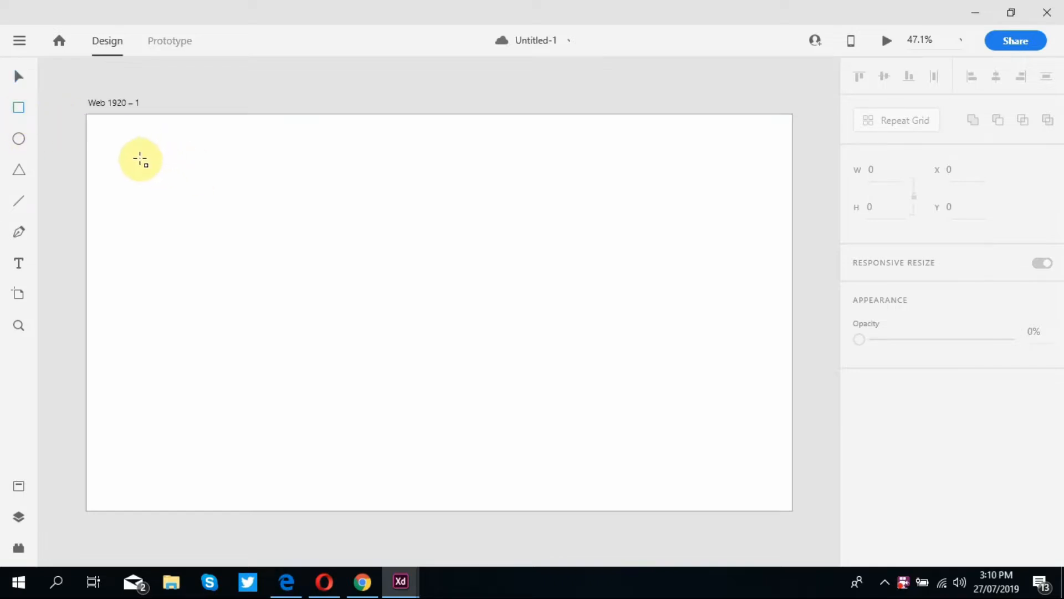
pyautogui.moveTo(140, 159)
pyautogui.mouseDown()
pyautogui.moveTo(171, 272)
pyautogui.moveTo(271, 347)
pyautogui.moveTo(394, 397)
pyautogui.moveTo(755, 474)
pyautogui.moveTo(745, 481)
pyautogui.moveTo(739, 464)
pyautogui.mouseUp()
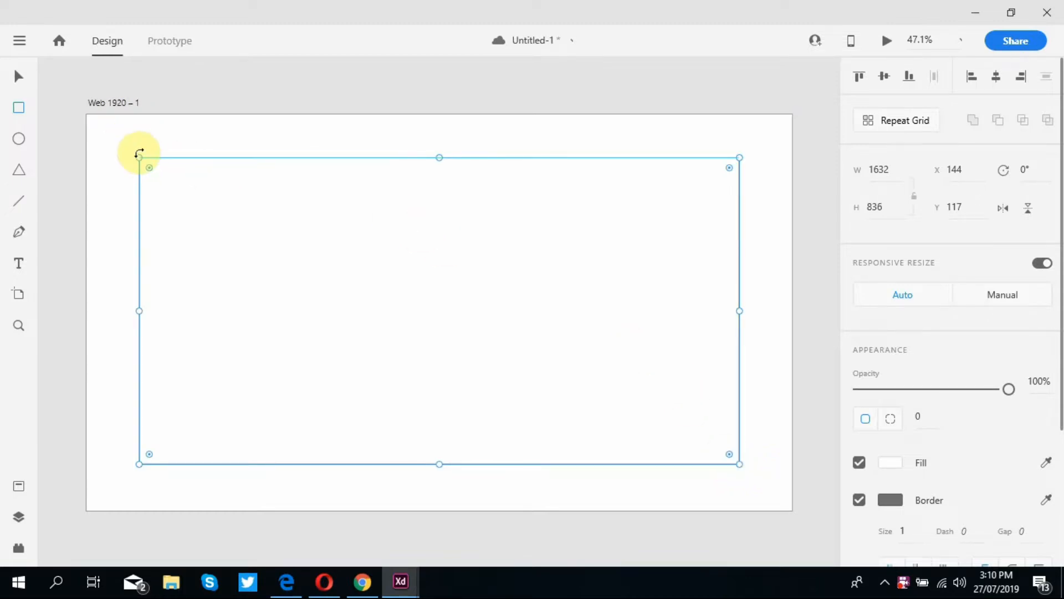
pyautogui.click(19, 81)
pyautogui.moveTo(347, 256); pyautogui.dragTo(341, 251)
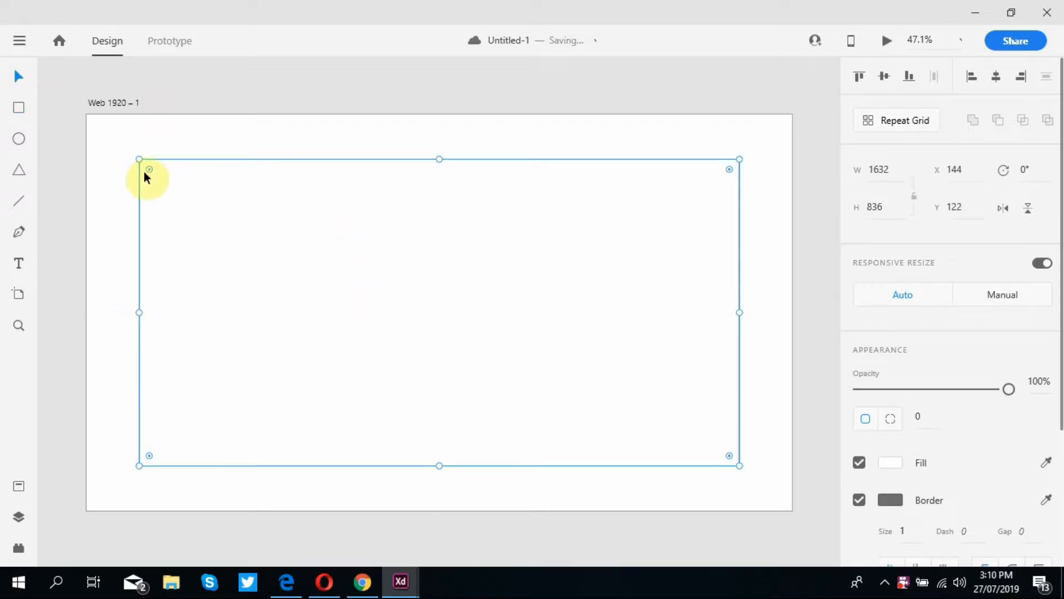
pyautogui.moveTo(149, 171); pyautogui.dragTo(162, 186)
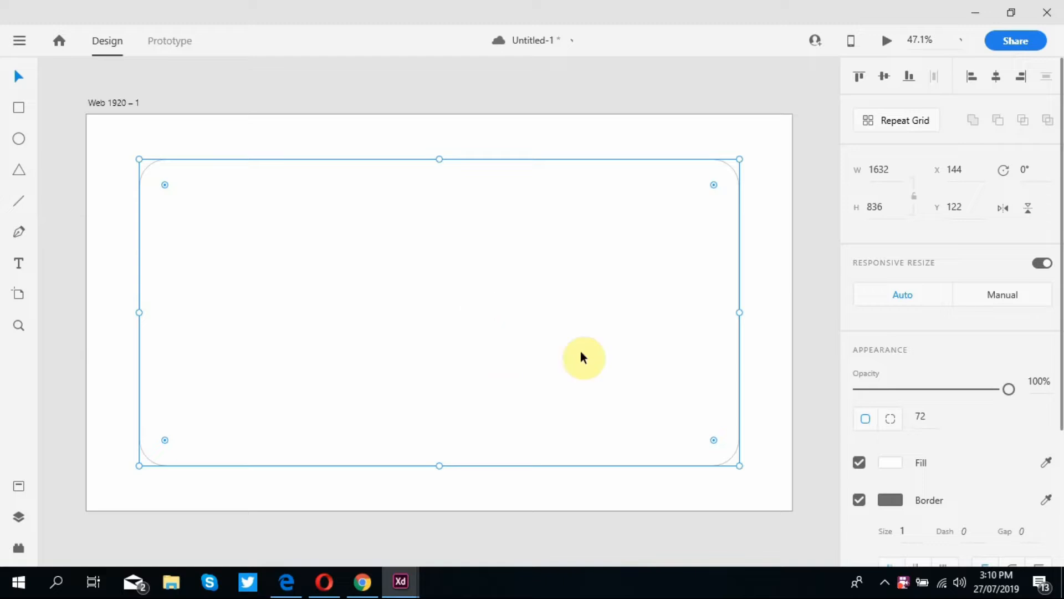
# Add a shadow to the rounded rectangle with Y offset 0 and blur 23.
pyautogui.scroll(-3, 1048, 472)
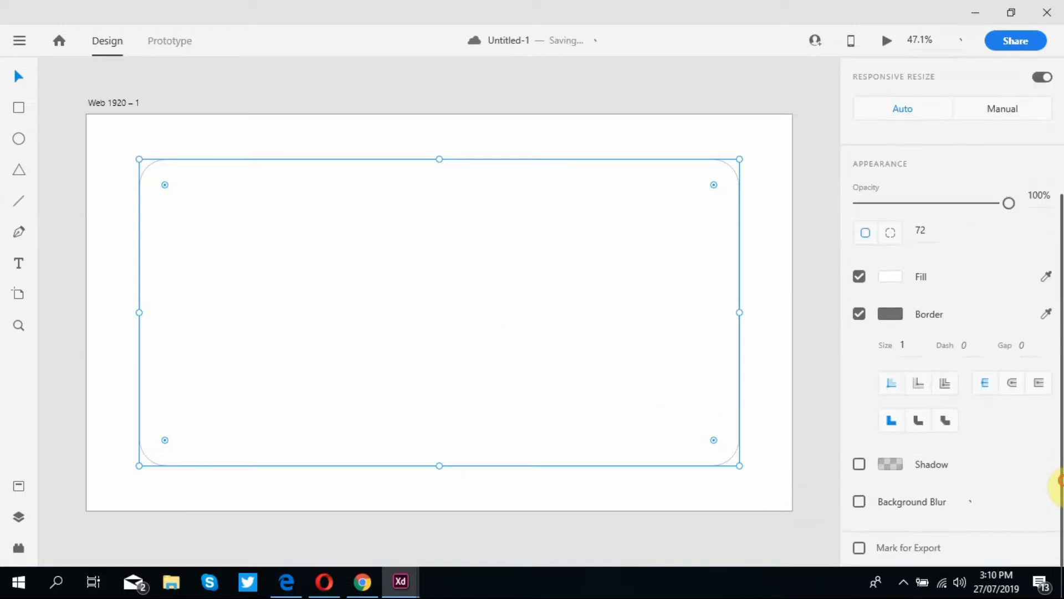
pyautogui.click(860, 464)
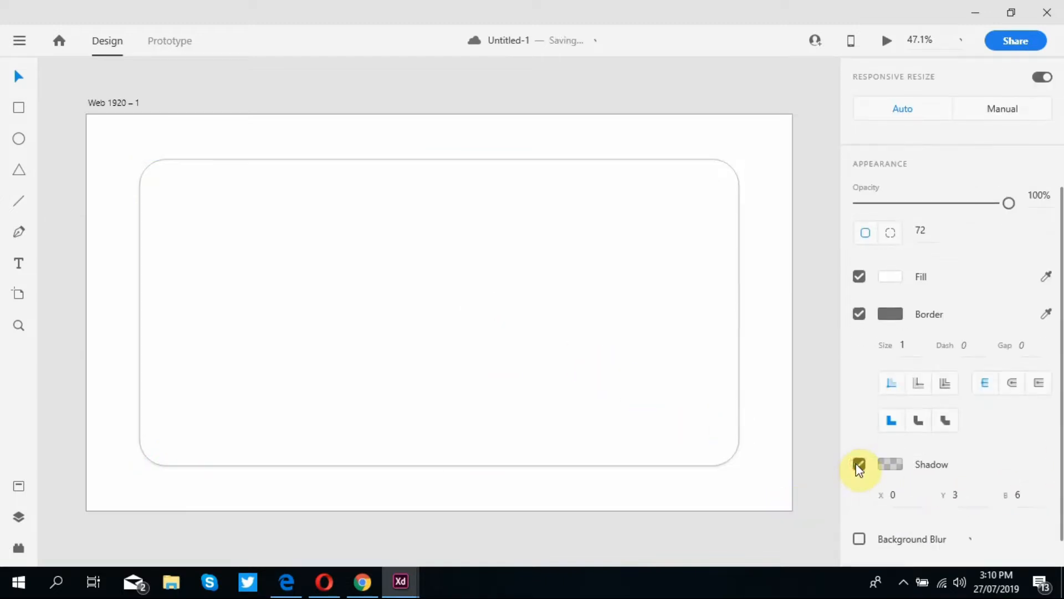
pyautogui.click(957, 494)
pyautogui.write('0')
pyautogui.click(1027, 497)
pyautogui.write('23')
pyautogui.press('Return')
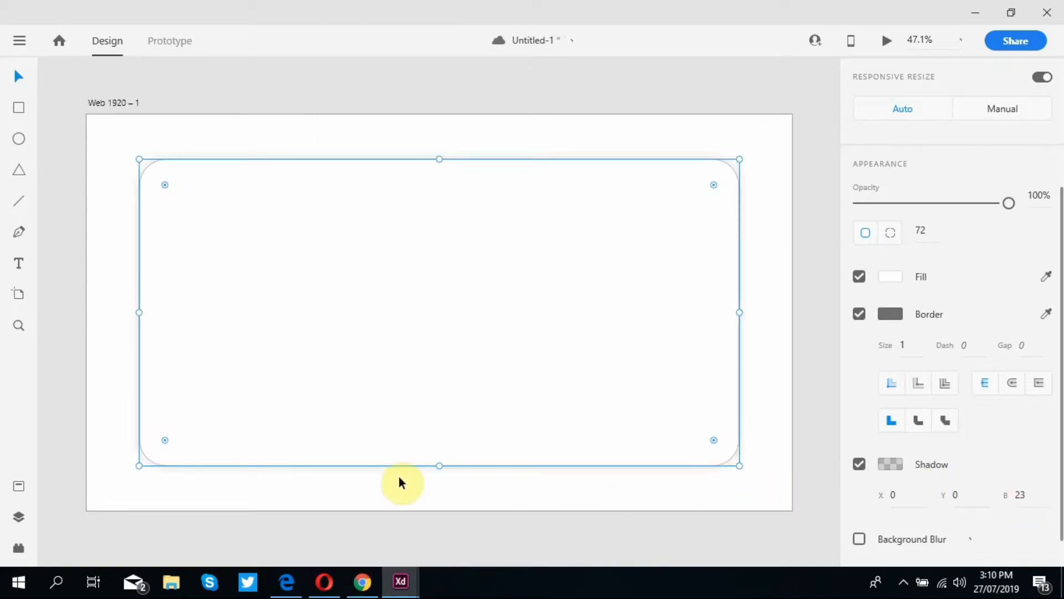
pyautogui.click(377, 479)
# Draw a full-width rectangle about 1920 by 868 from the artboard's upper-left corner, covering most of the card.
pyautogui.click(19, 108)
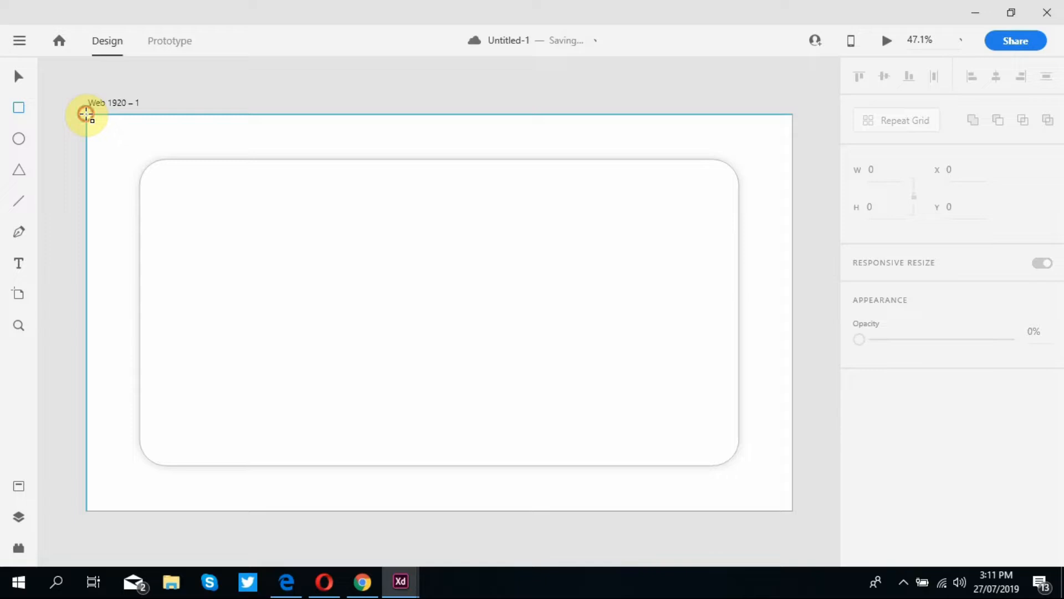
pyautogui.moveTo(86, 115); pyautogui.dragTo(792, 432)
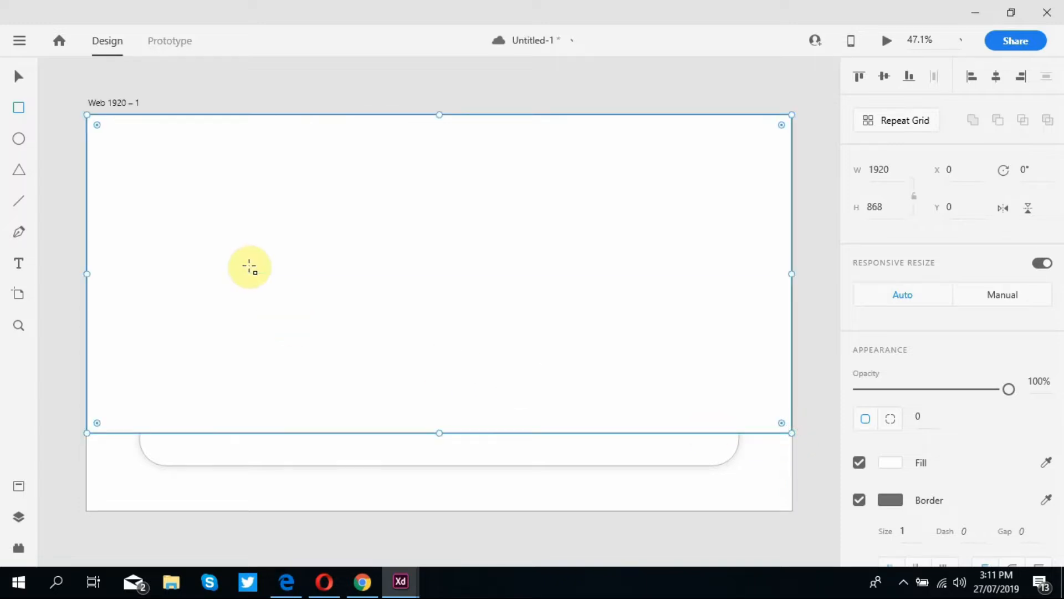
pyautogui.click(19, 76)
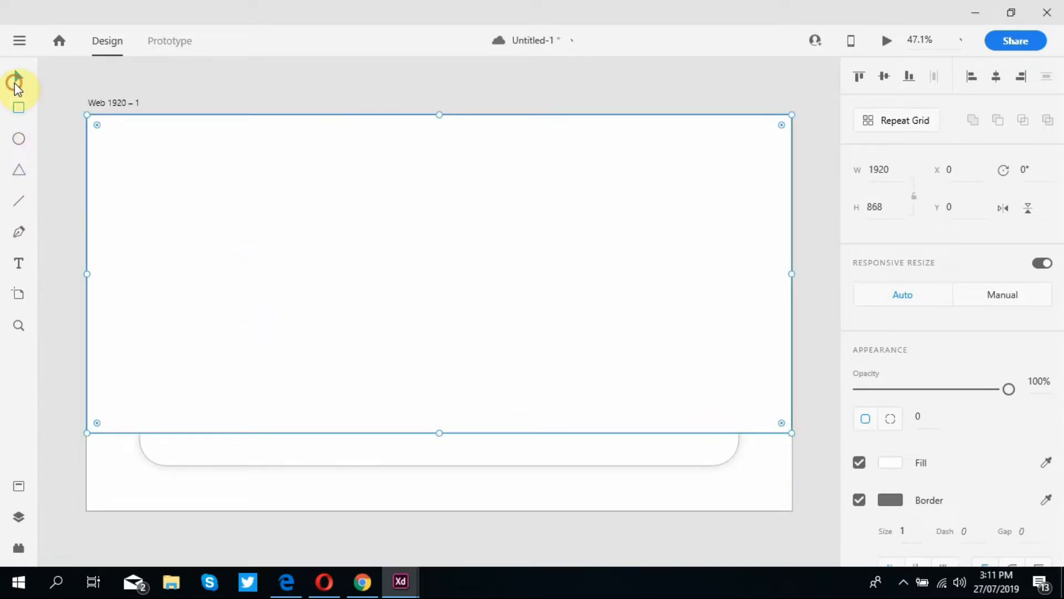
# Add an anchor point near the middle of the large rectangle's bottom edge and bend the edge into a shallow wave.
pyautogui.doubleClick(250, 335)
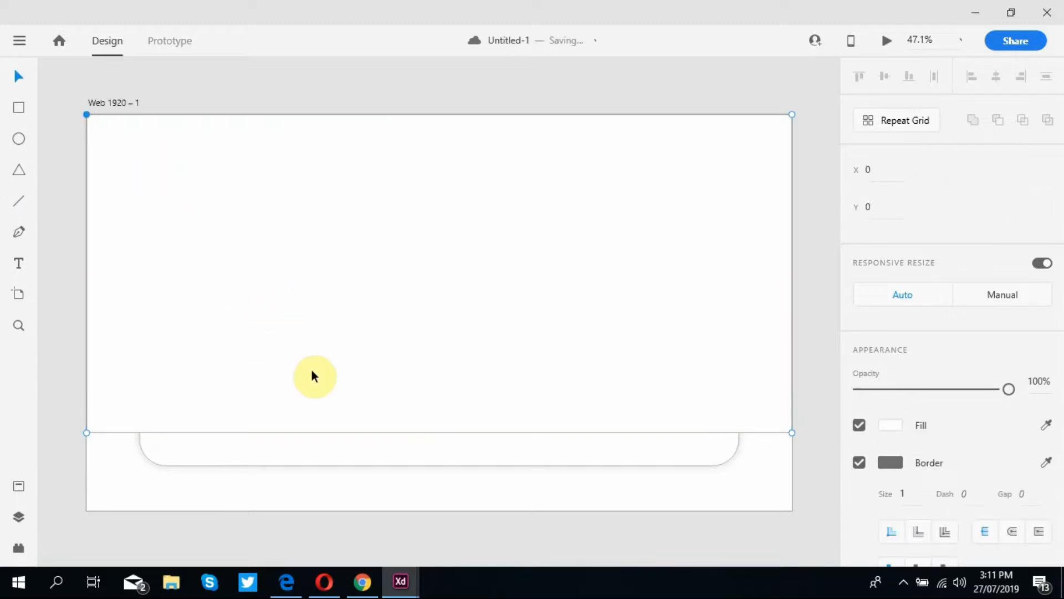
pyautogui.click(436, 433)
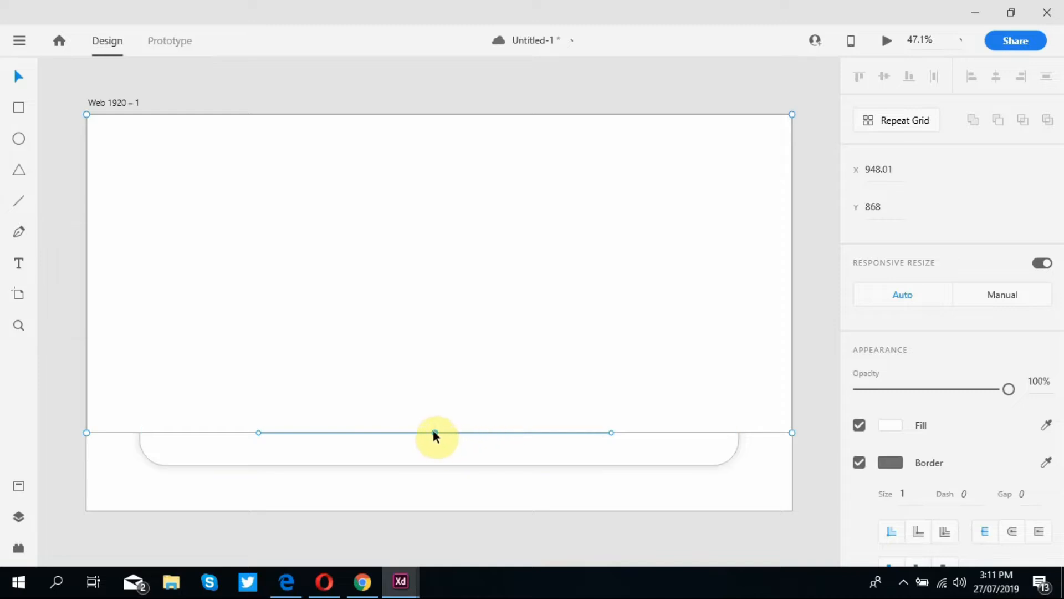
pyautogui.click(611, 433)
pyautogui.moveTo(611, 432); pyautogui.dragTo(555, 392)
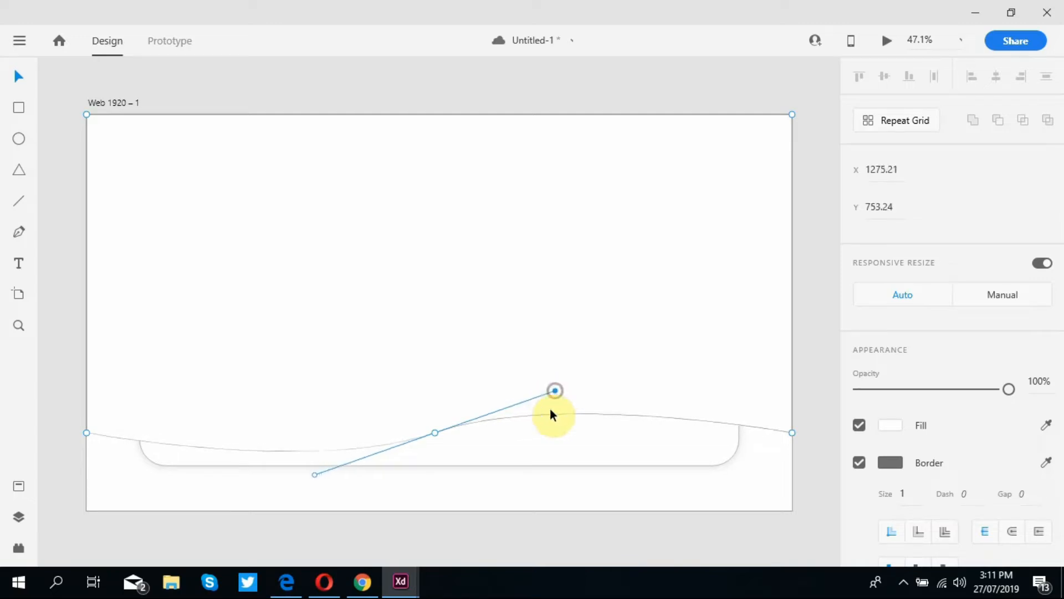
pyautogui.click(566, 530)
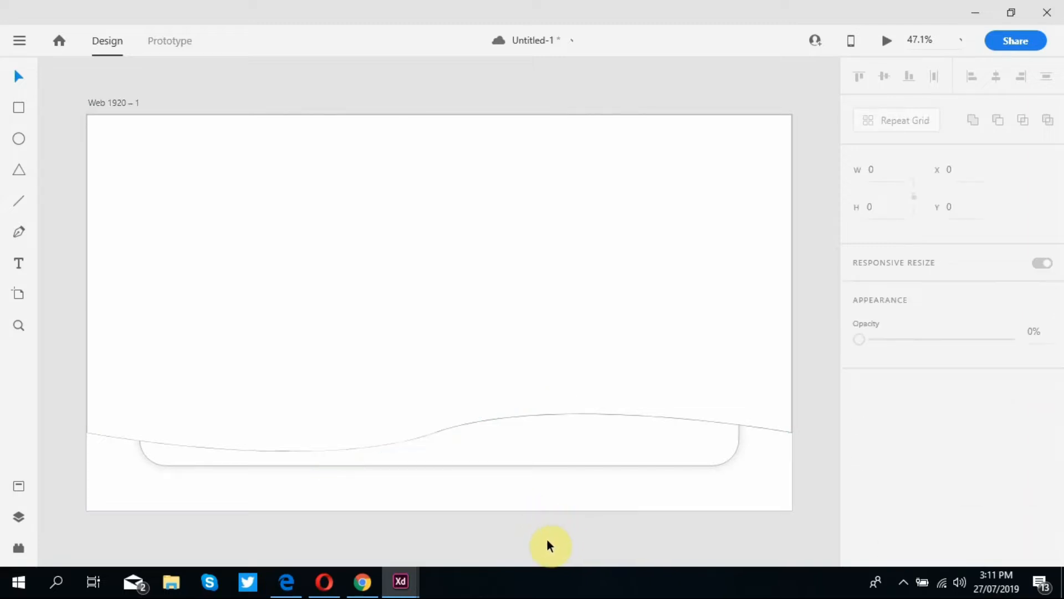
# Reset the bottom anchor's curve and extend its handle to about X 1583, Y 668 for a deeper wave.
pyautogui.doubleClick(553, 417)
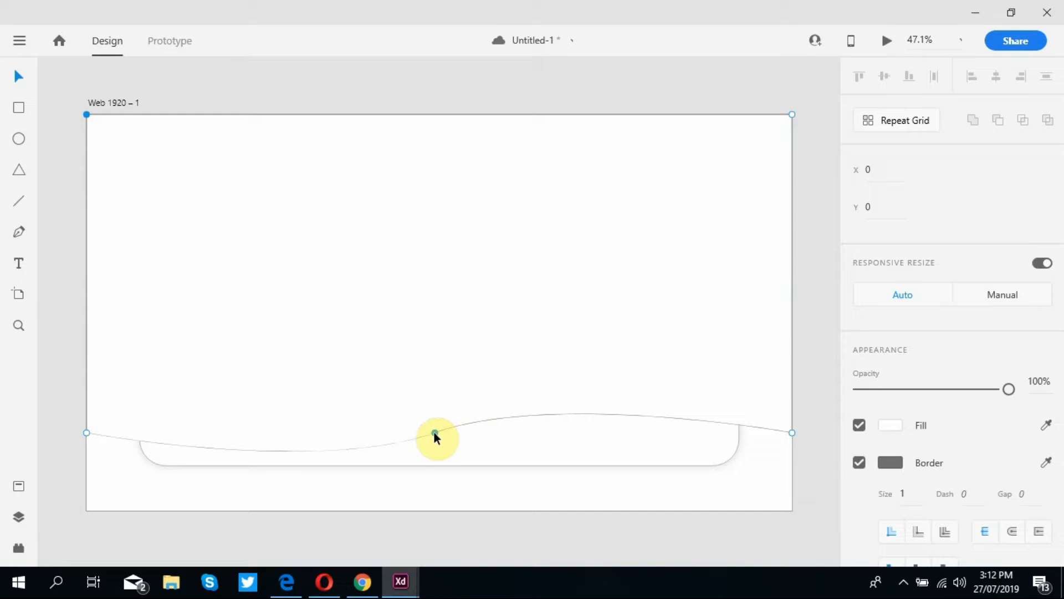
pyautogui.doubleClick(435, 432)
pyautogui.click(434, 432)
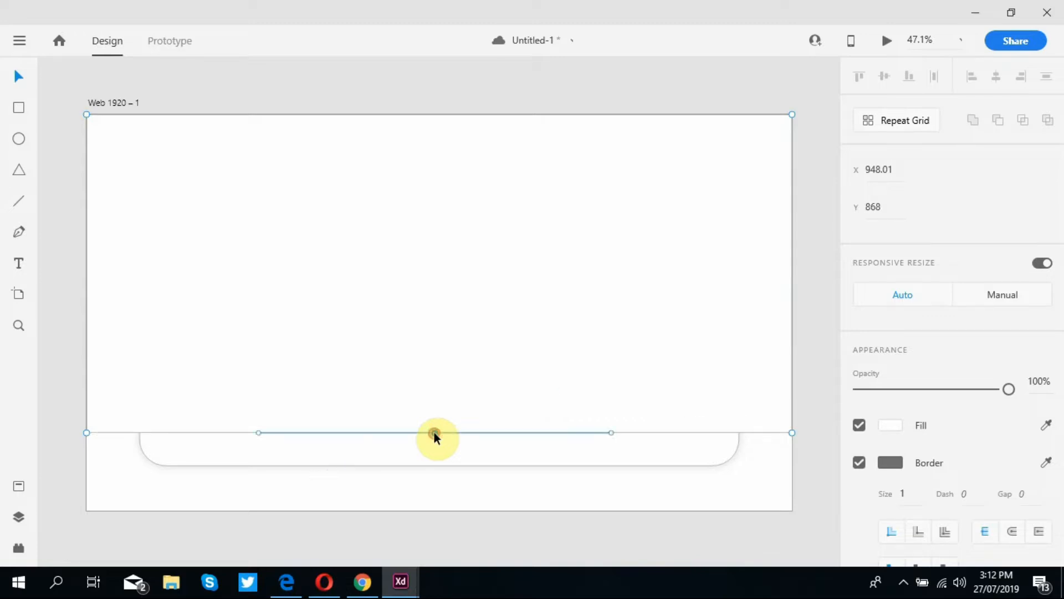
pyautogui.moveTo(611, 432); pyautogui.dragTo(668, 361)
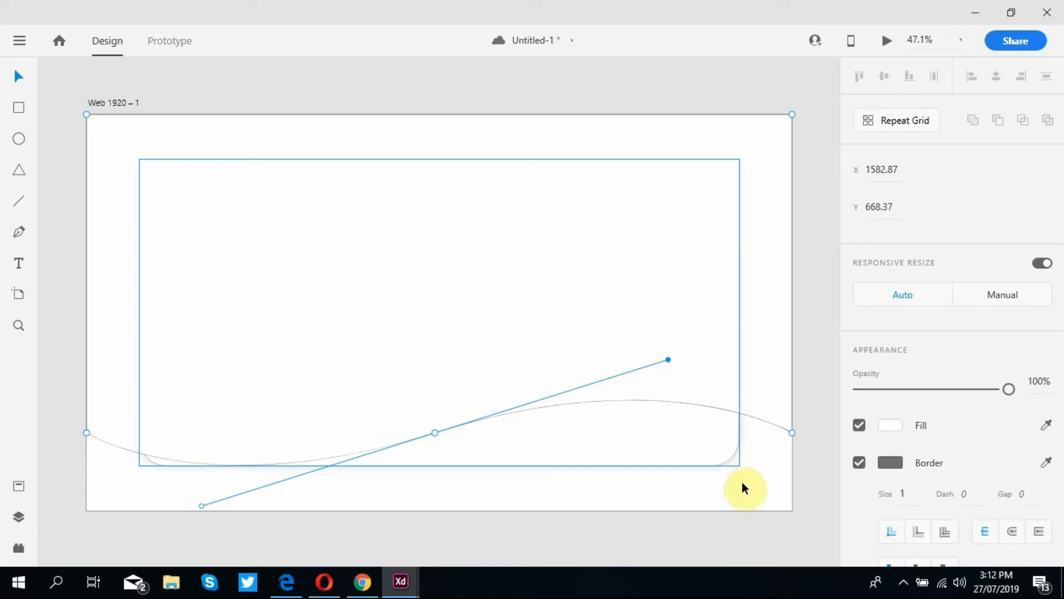
pyautogui.click(681, 536)
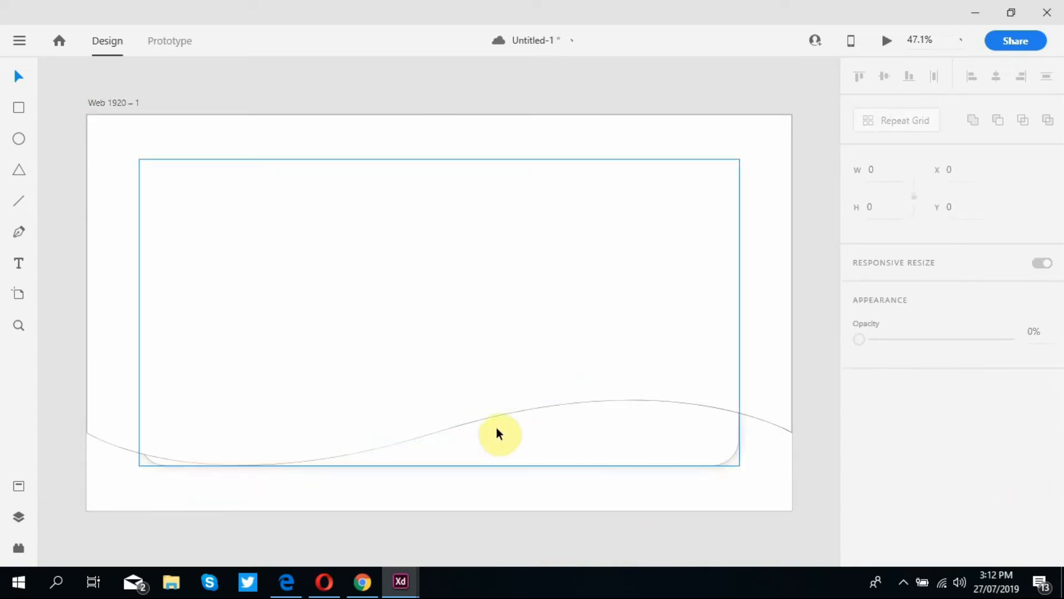
# Shorten the wave shape to a height of about 806 and move the rounded card down to about Y 145.
pyautogui.click(524, 377)
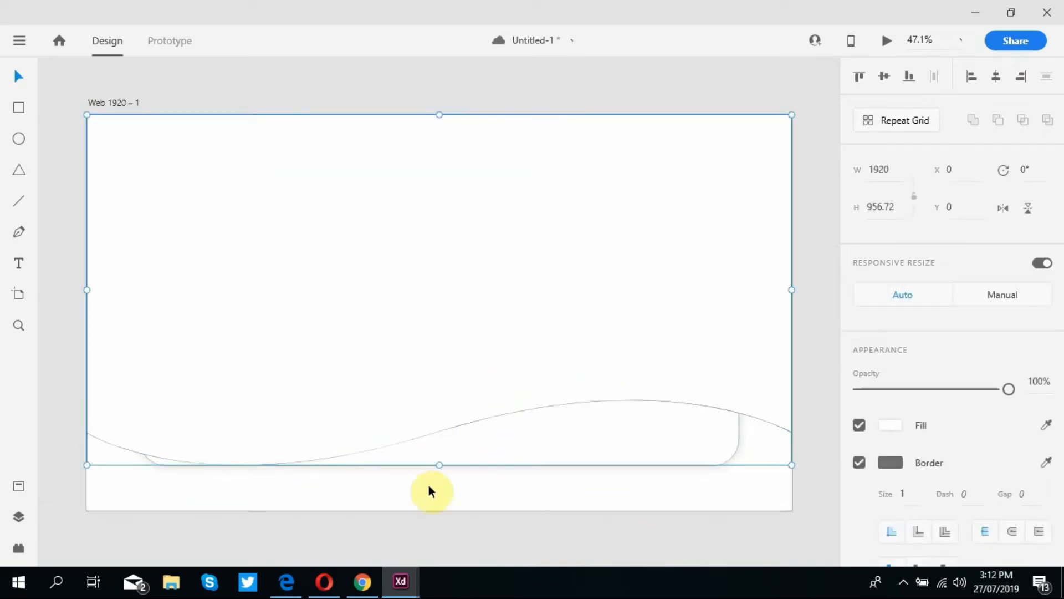
pyautogui.moveTo(440, 465); pyautogui.dragTo(454, 409)
pyautogui.moveTo(544, 453); pyautogui.dragTo(544, 458)
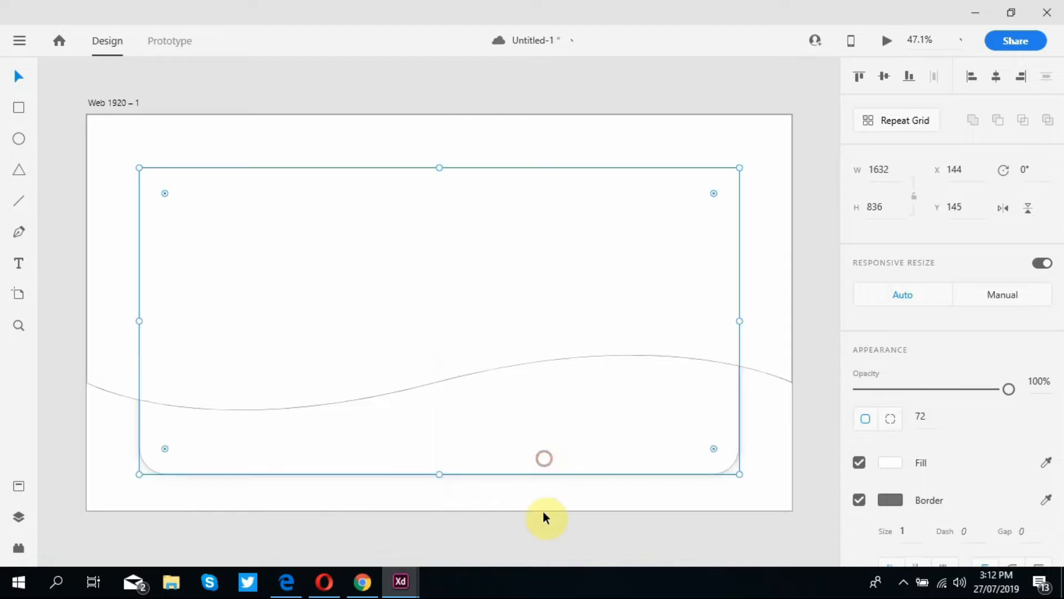
pyautogui.click(543, 558)
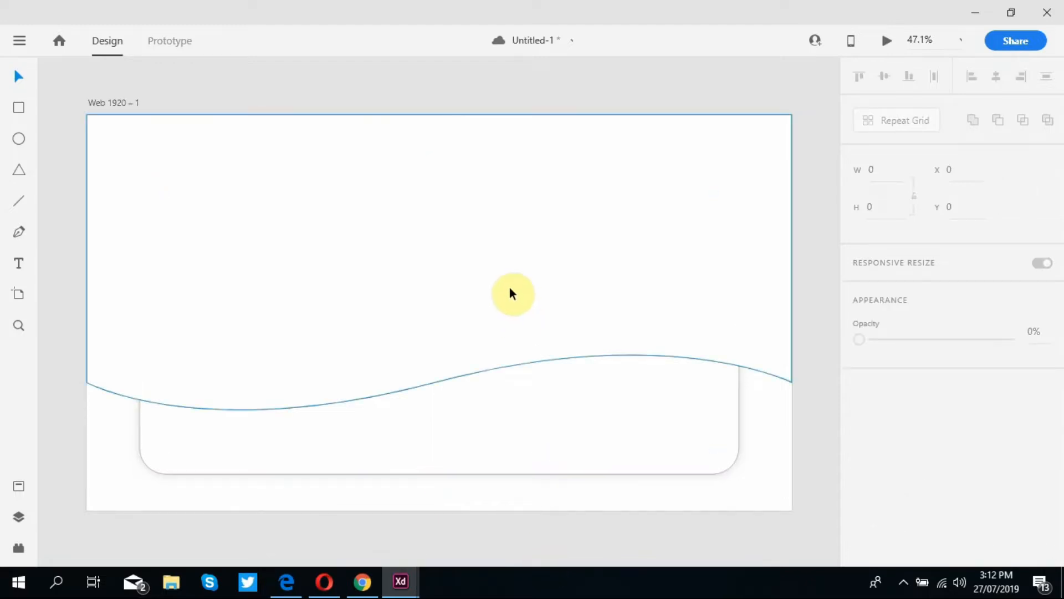
# Fill the wave shape with the solid colour #2A13F1.
pyautogui.click(387, 310)
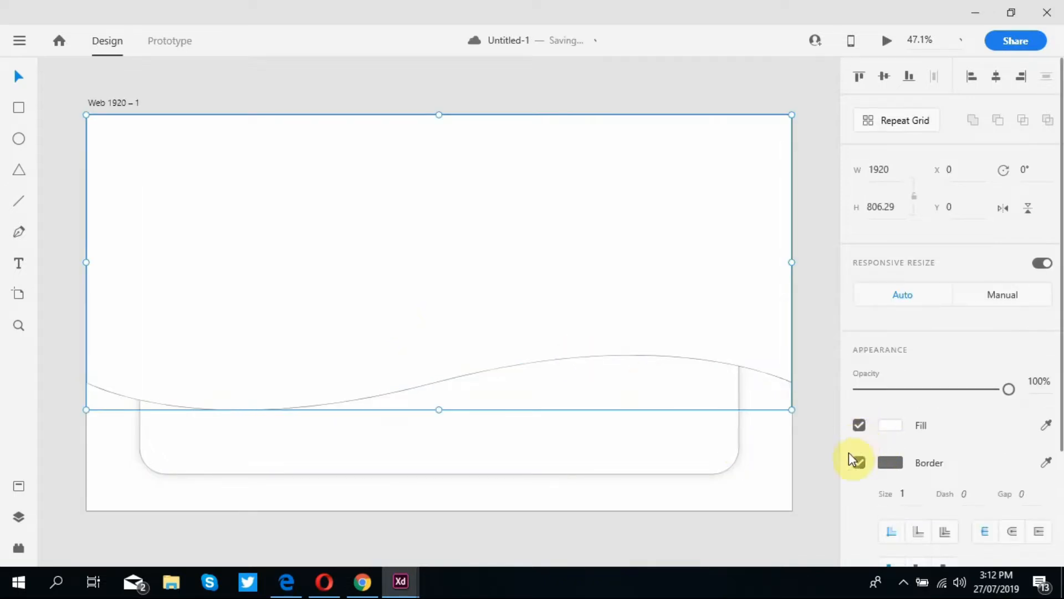
pyautogui.click(893, 426)
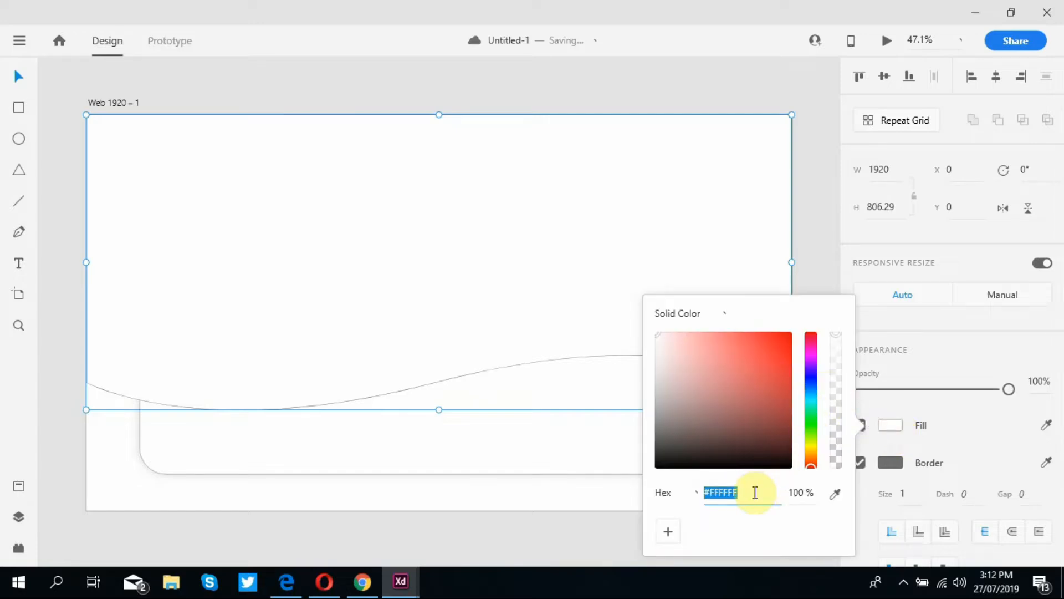
pyautogui.write('2a')
pyautogui.press('BackSpace')
pyautogui.write('A')
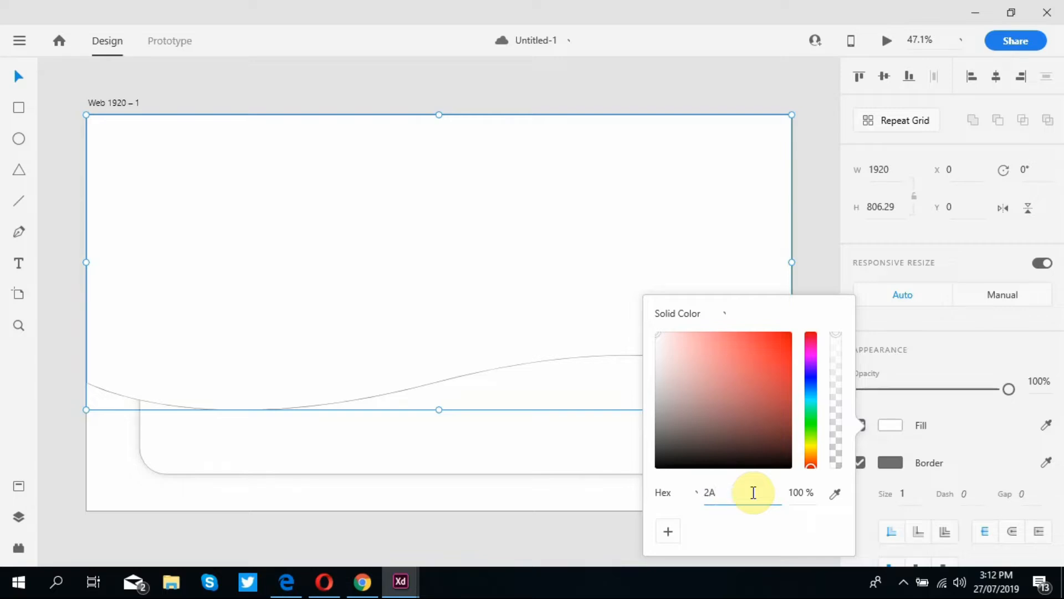
pyautogui.write('13F1')
pyautogui.press('Return')
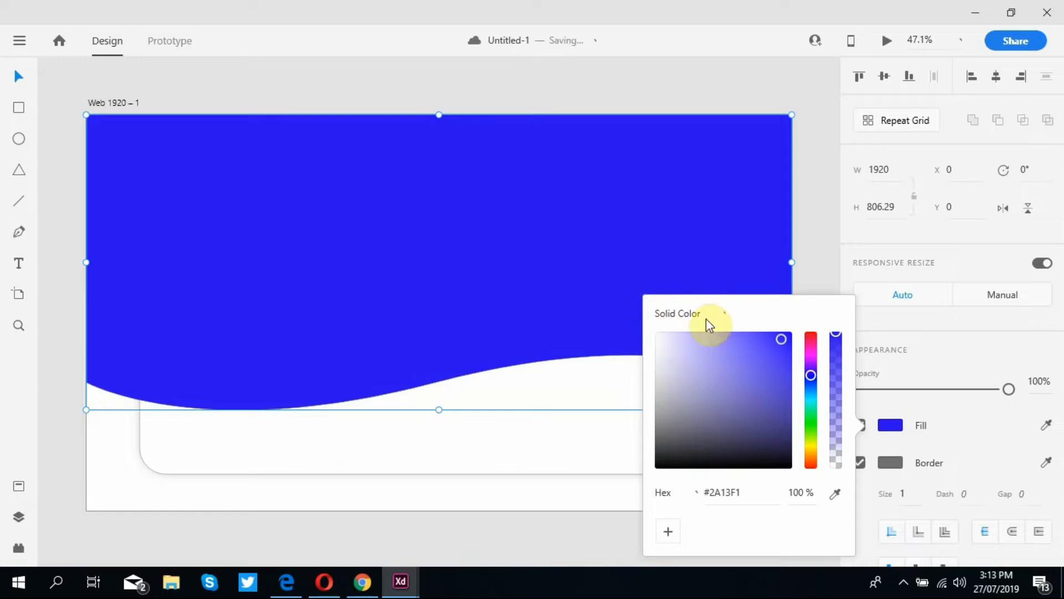
# Change the wave shape's fill to a radial gradient and shrink it to a smaller circle around the shape's centre.
pyautogui.click(692, 313)
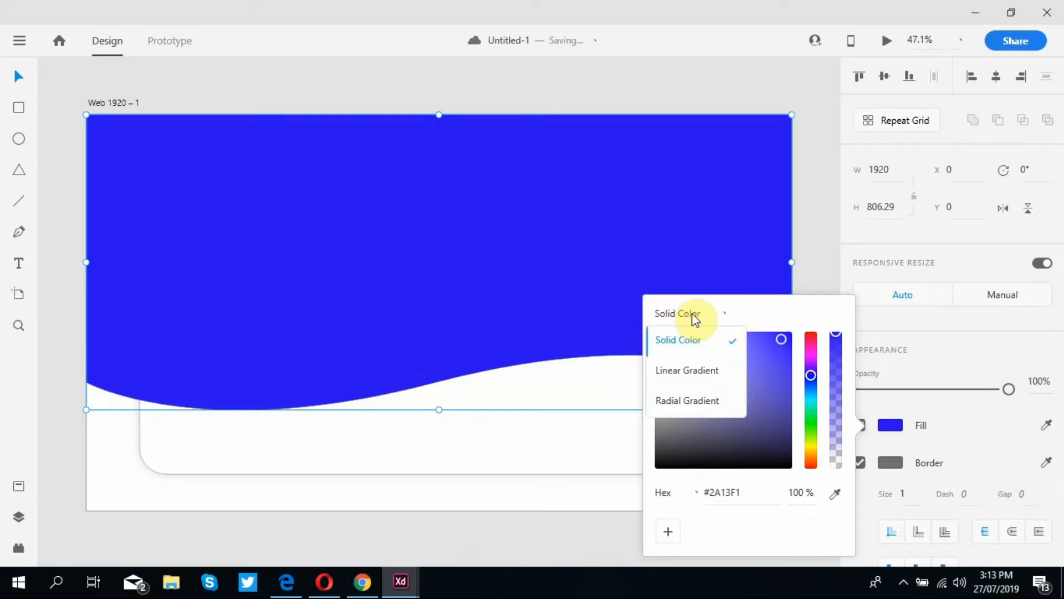
pyautogui.click(695, 401)
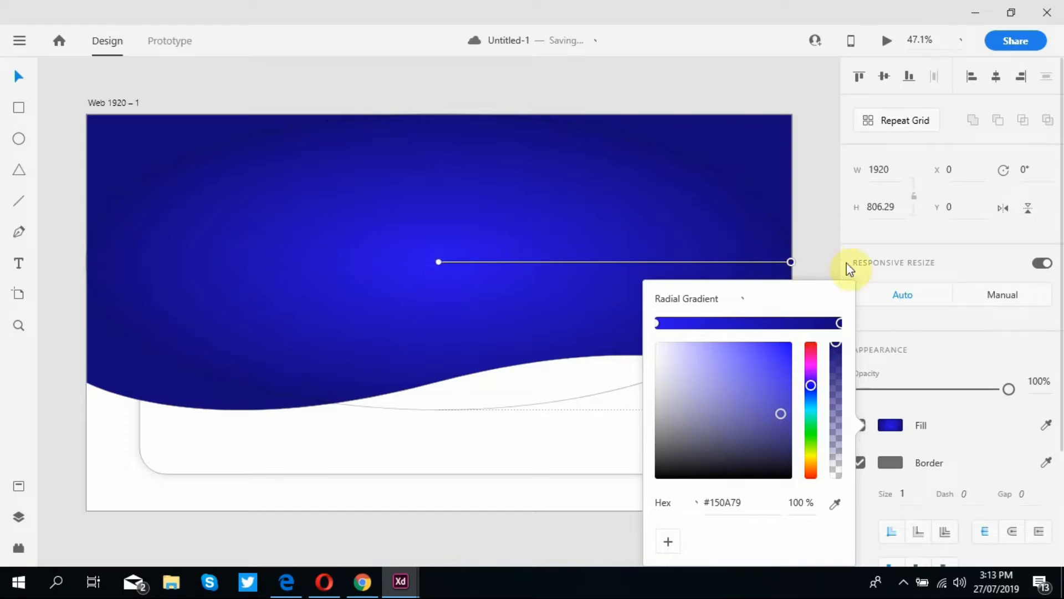
pyautogui.click(791, 260)
pyautogui.moveTo(790, 261); pyautogui.dragTo(580, 261)
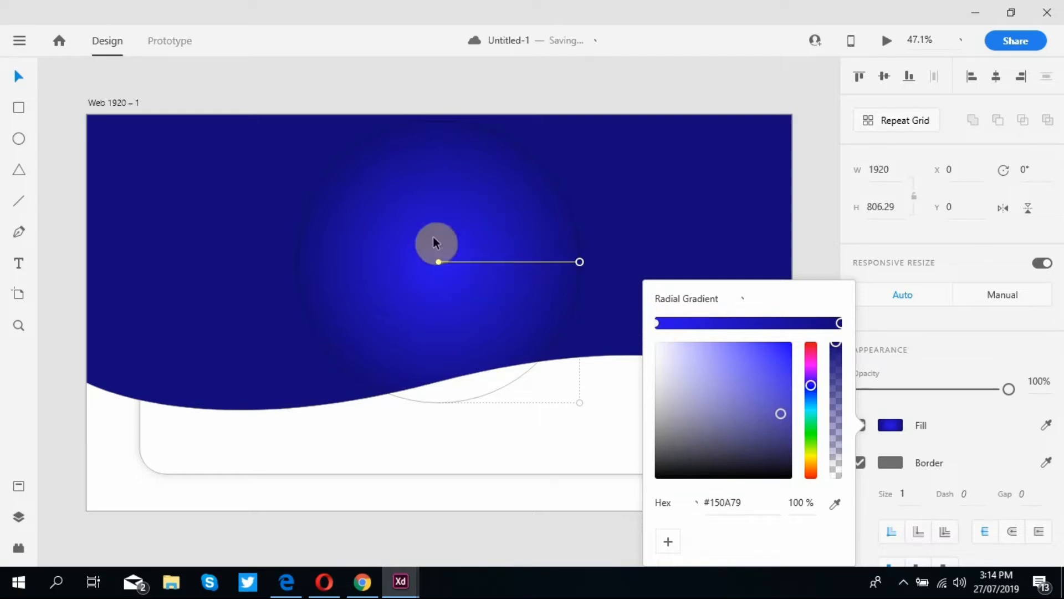
# Set the radial gradient's centre colour stop to #DF38EF.
pyautogui.click(840, 324)
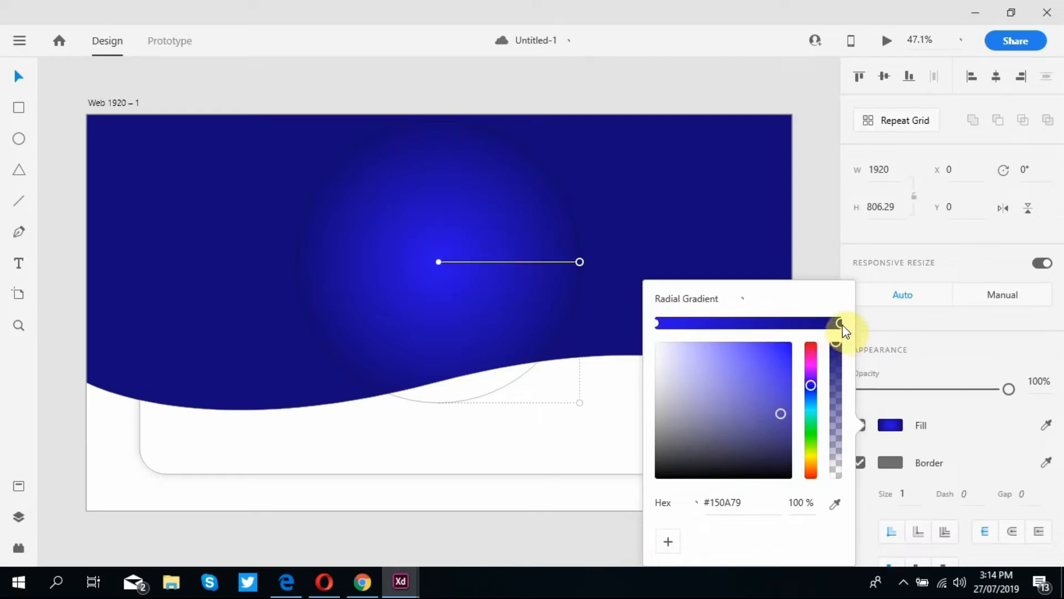
pyautogui.click(658, 327)
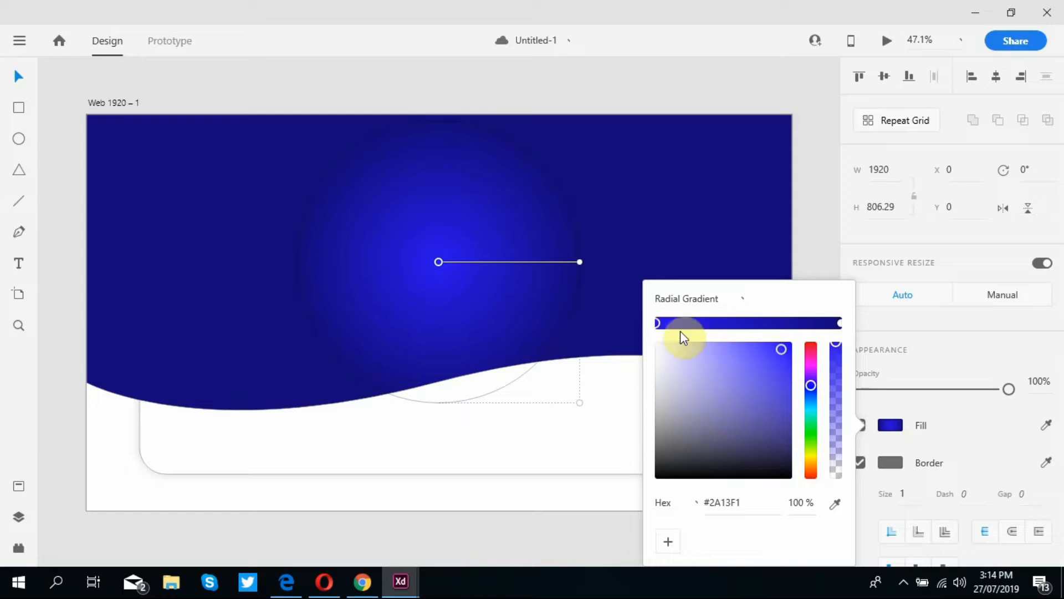
pyautogui.click(740, 502)
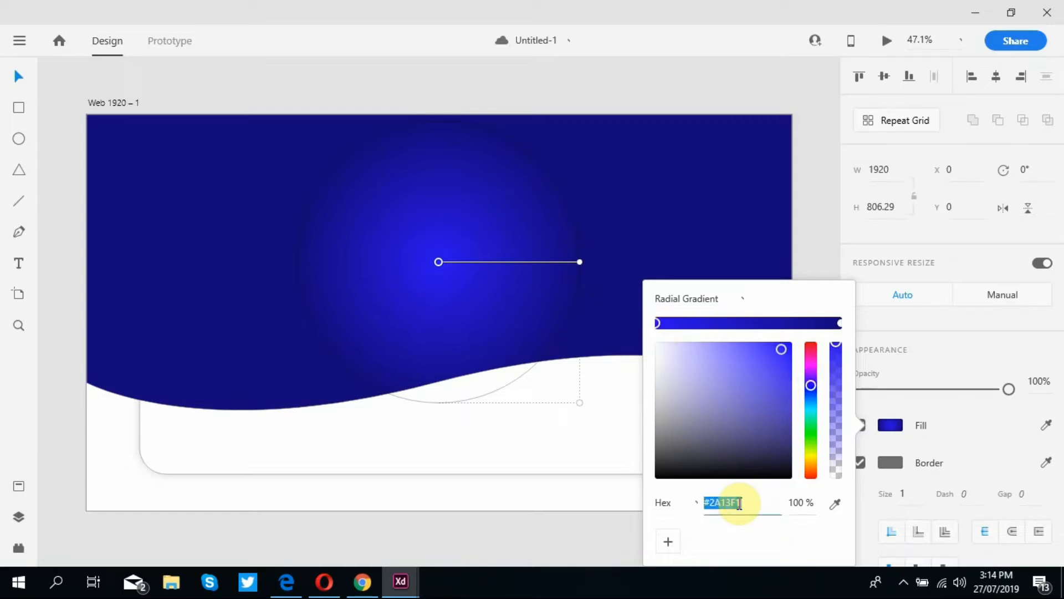
pyautogui.write('DF38')
pyautogui.write('EF')
pyautogui.press('Return')
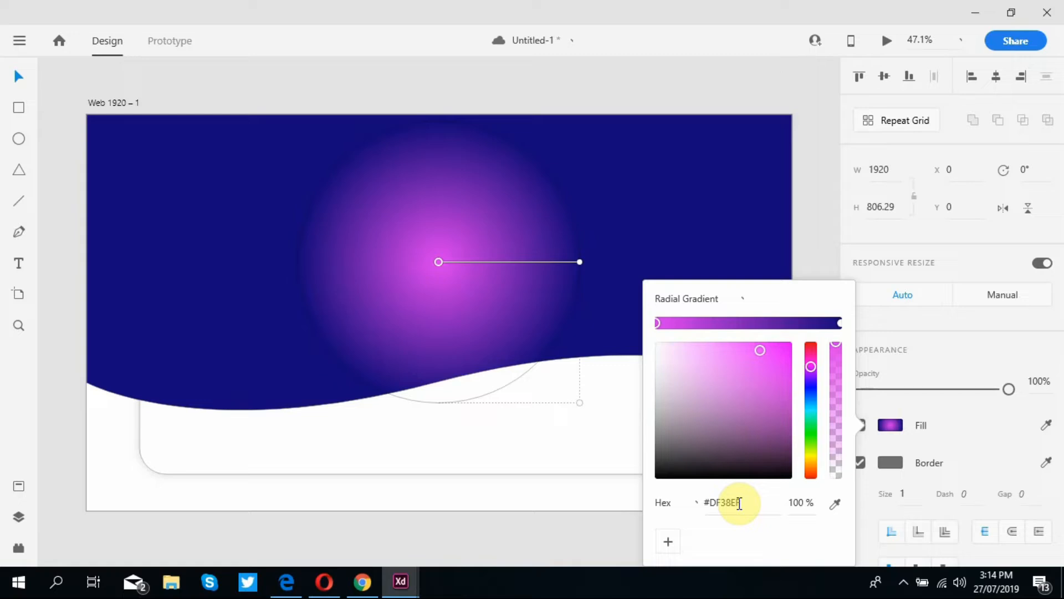
pyautogui.click(569, 534)
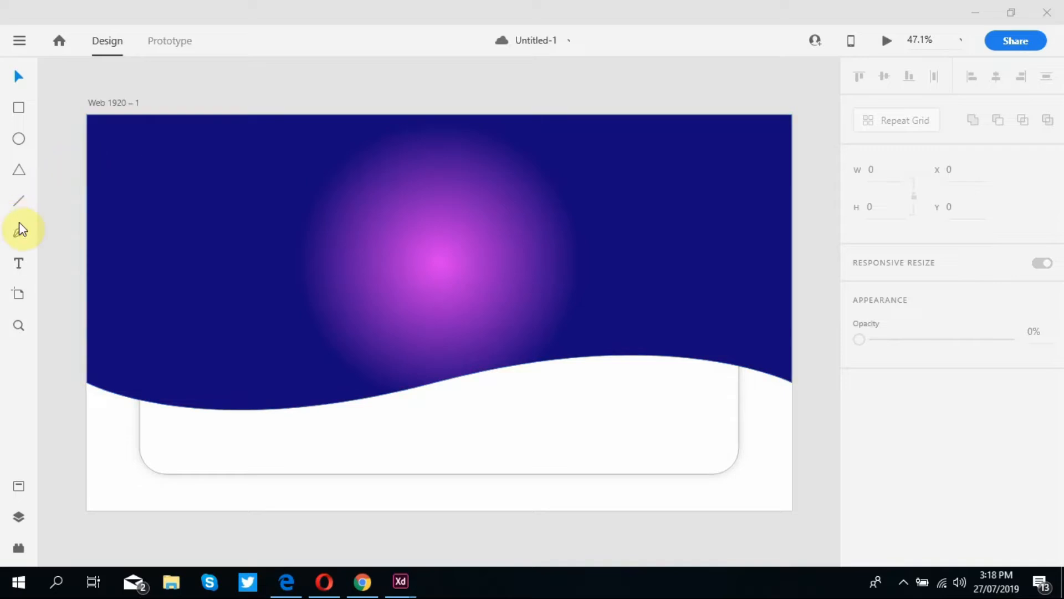
pyautogui.click(14, 140)
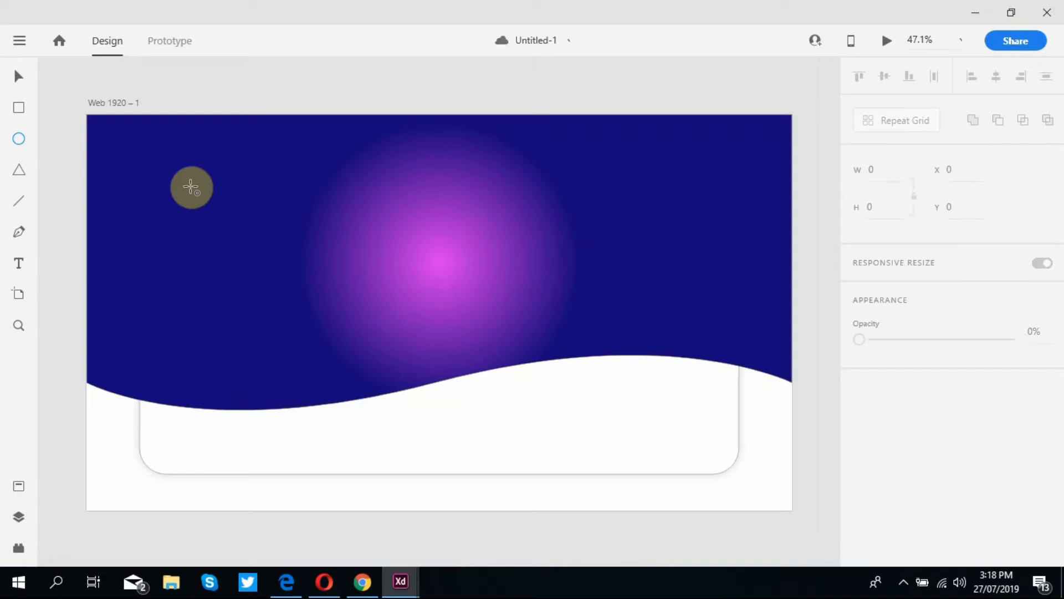
pyautogui.click(191, 186)
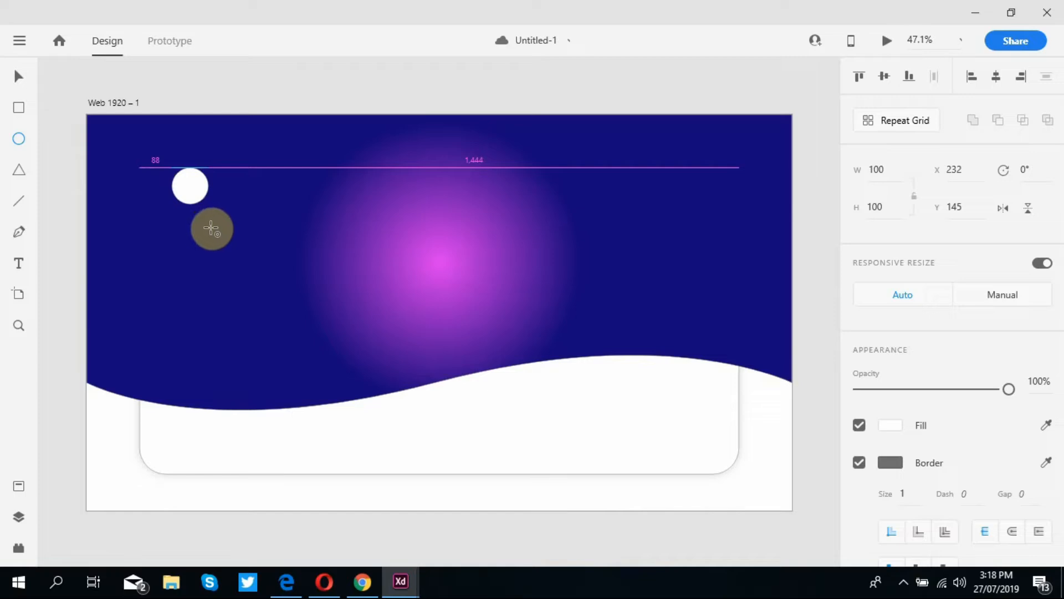
pyautogui.moveTo(210, 228); pyautogui.dragTo(210, 227)
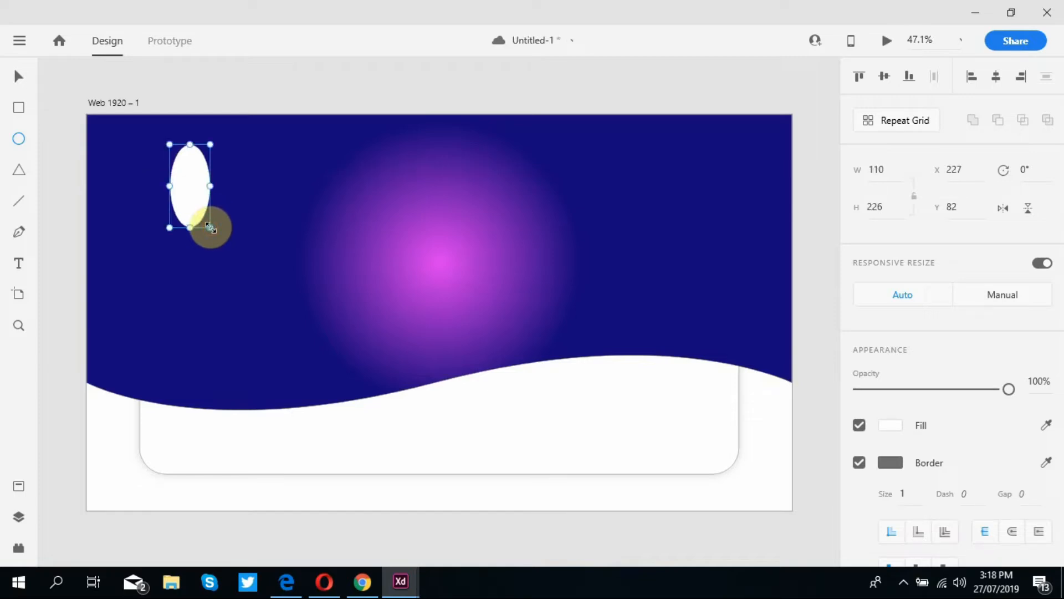
pyautogui.press('Delete')
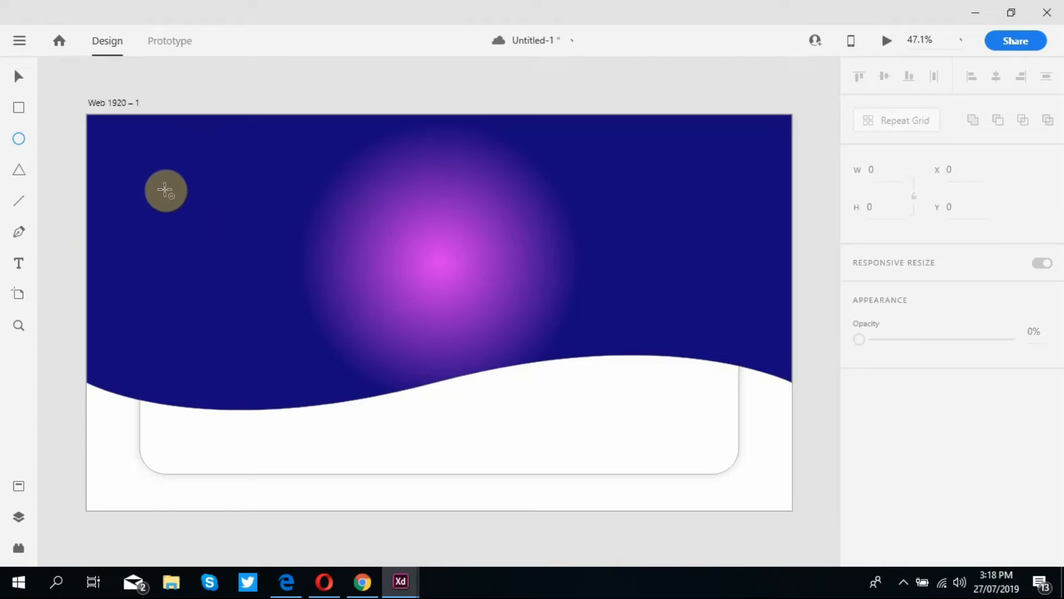
# Draw a circle about 136 in diameter over the upper-left part of the wave shape.
pyautogui.moveTo(164, 188)
pyautogui.mouseDown()
pyautogui.moveTo(205, 230)
pyautogui.moveTo(186, 217)
pyautogui.mouseUp()
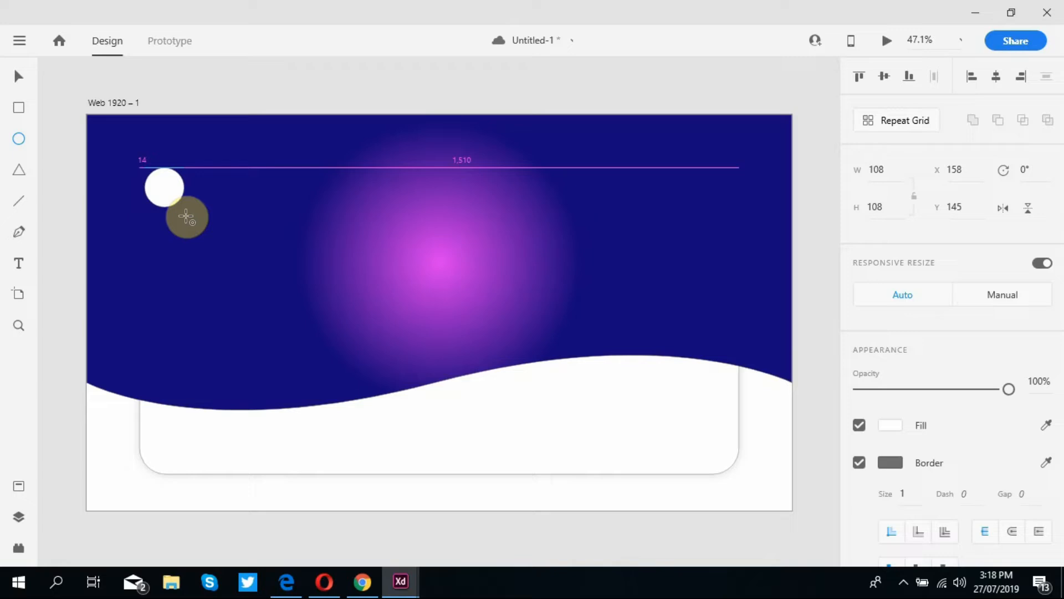
pyautogui.moveTo(185, 216); pyautogui.dragTo(192, 244)
pyautogui.click(19, 77)
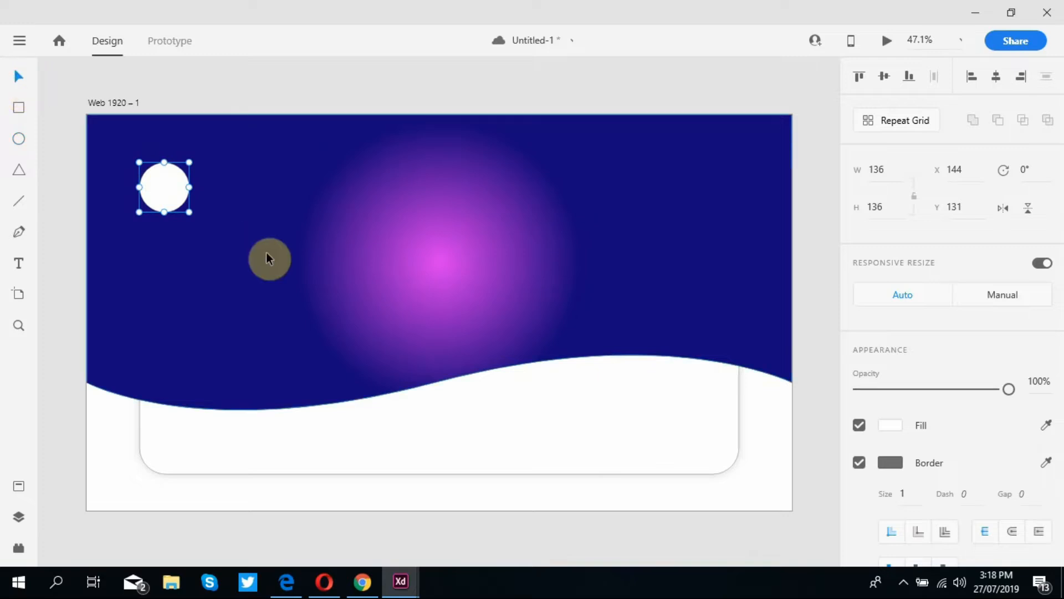
# Move the circle to about X 201, Y 235 and place an overlapping copy beside it at about X 250.
pyautogui.moveTo(169, 190); pyautogui.dragTo(190, 229)
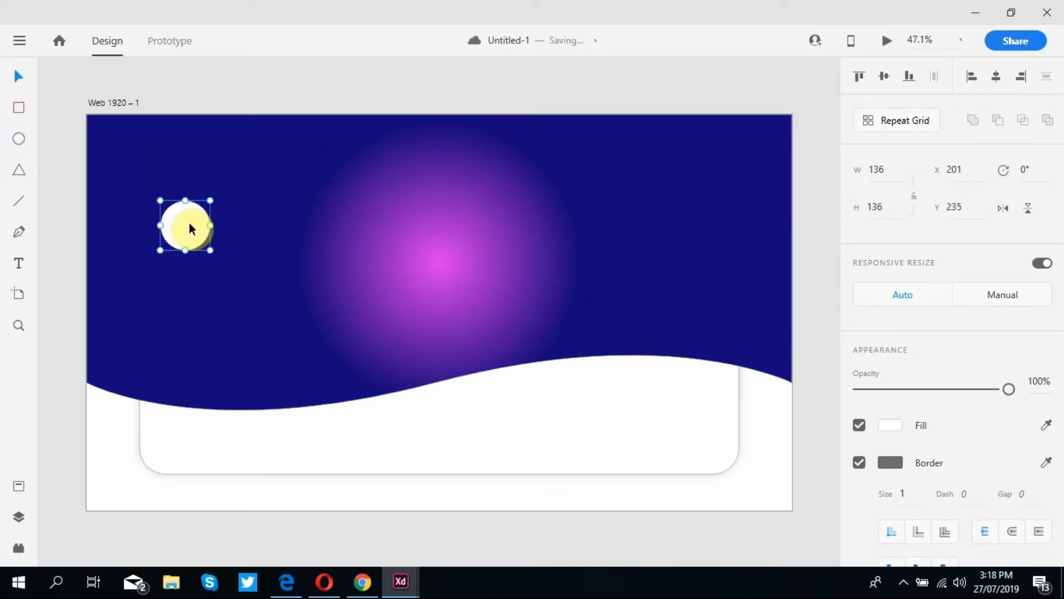
pyautogui.moveTo(189, 224)
pyautogui.mouseDown()
pyautogui.moveTo(233, 232)
pyautogui.moveTo(208, 222)
pyautogui.mouseUp()
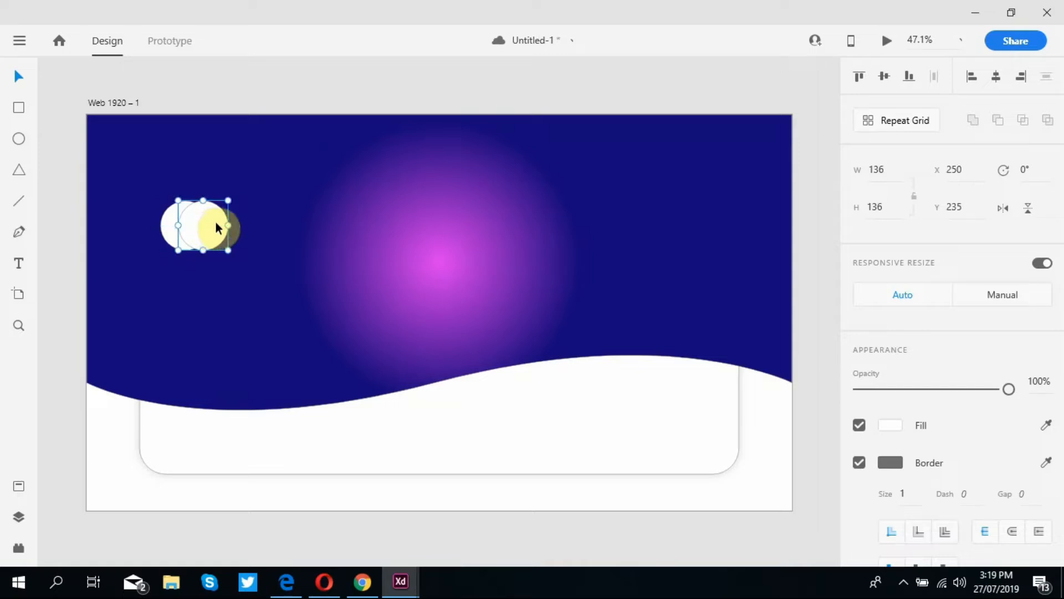
pyautogui.click(212, 235)
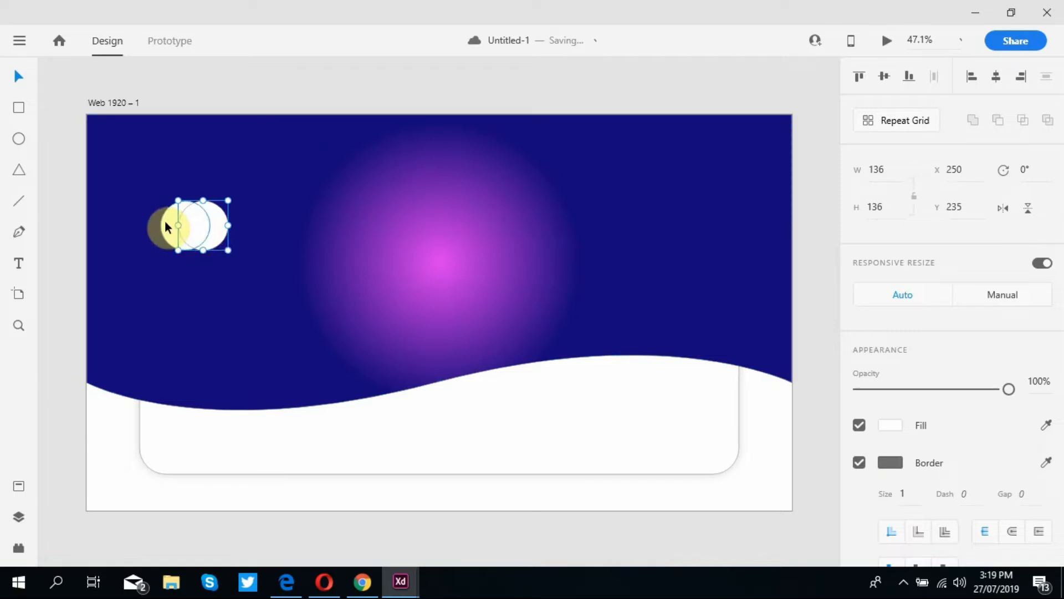
# Remove the border from both circles and subtract the front circle from the back one to form a crescent.
pyautogui.click(165, 226)
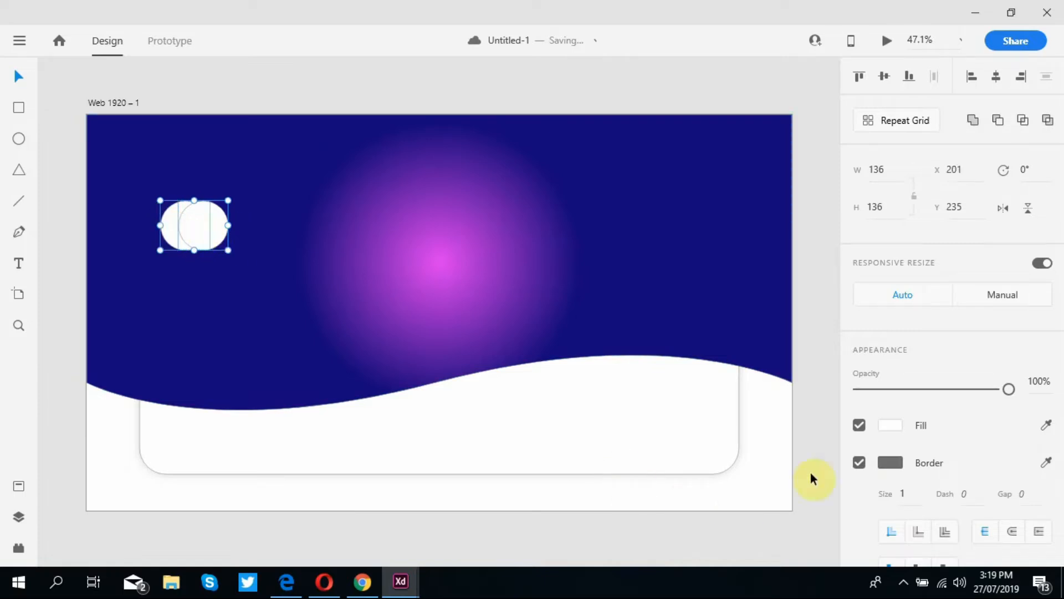
pyautogui.click(860, 462)
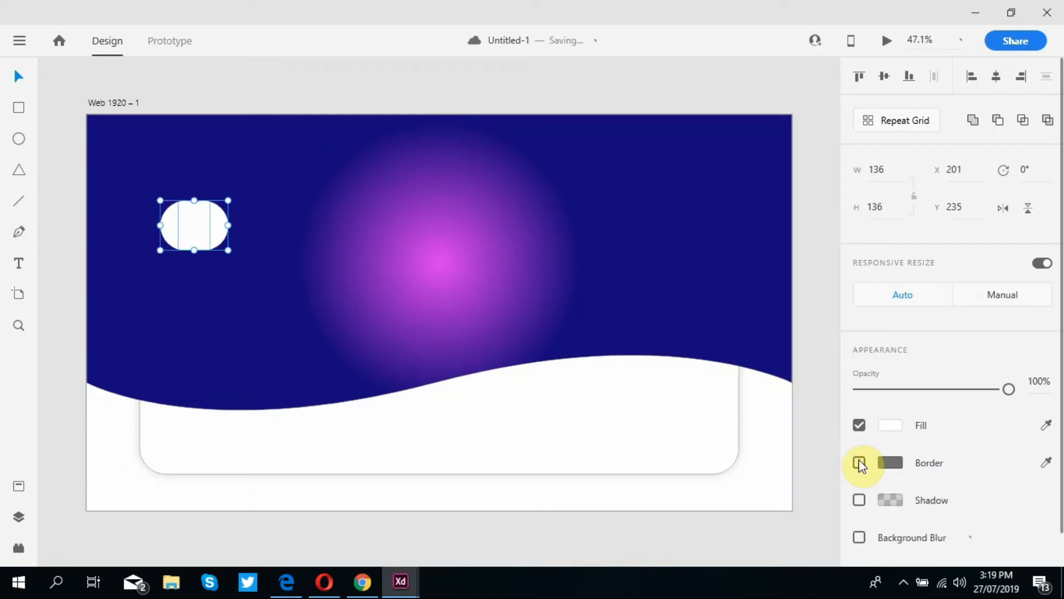
pyautogui.click(974, 121)
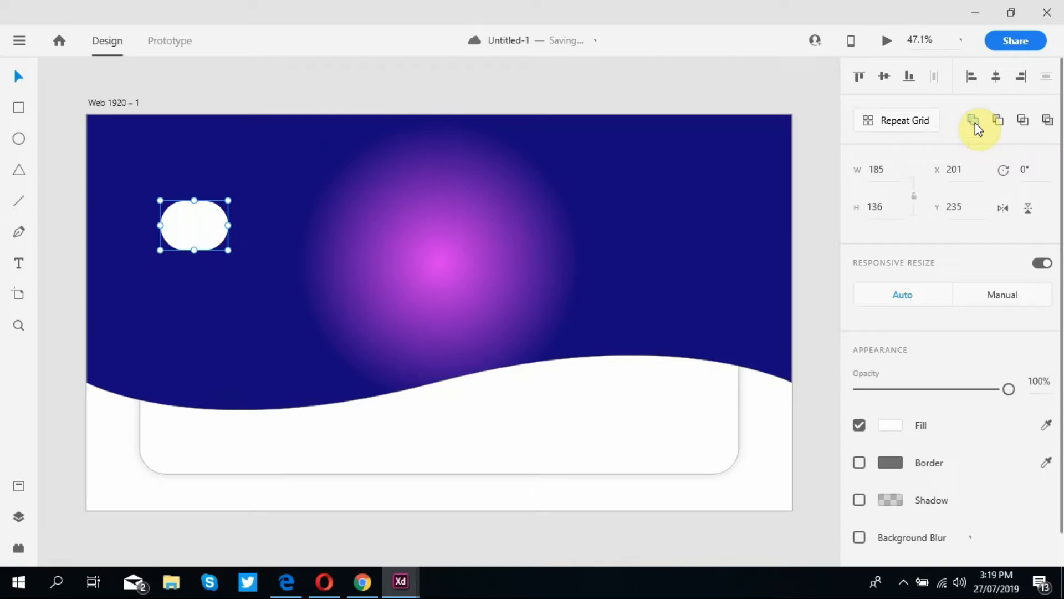
pyautogui.click(1004, 126)
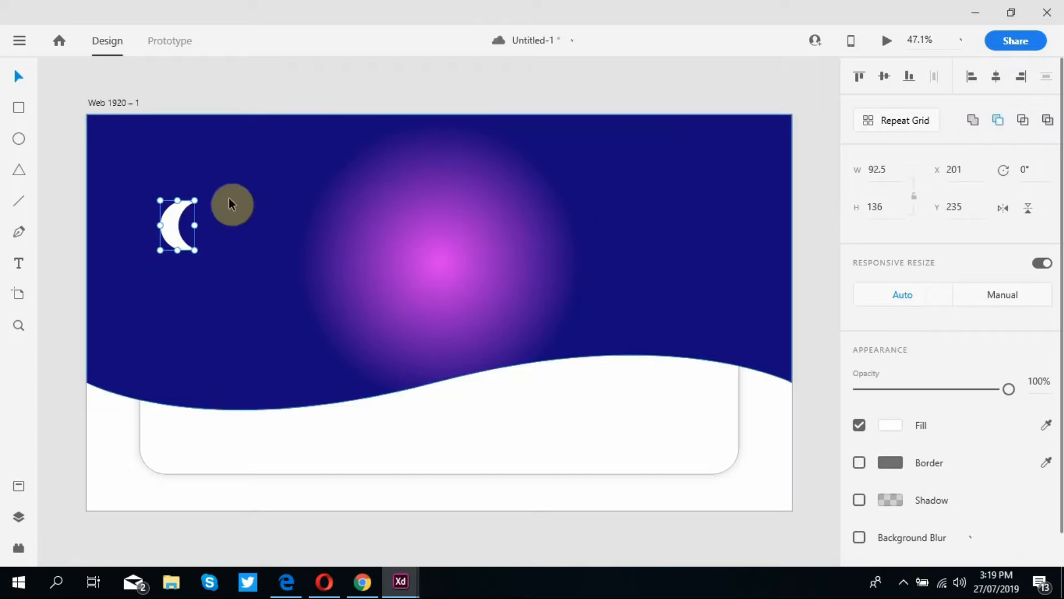
# Move the crescent up to about X 188, Y 91 and save the document.
pyautogui.click(189, 285)
pyautogui.click(172, 212)
pyautogui.moveTo(172, 217); pyautogui.dragTo(170, 182)
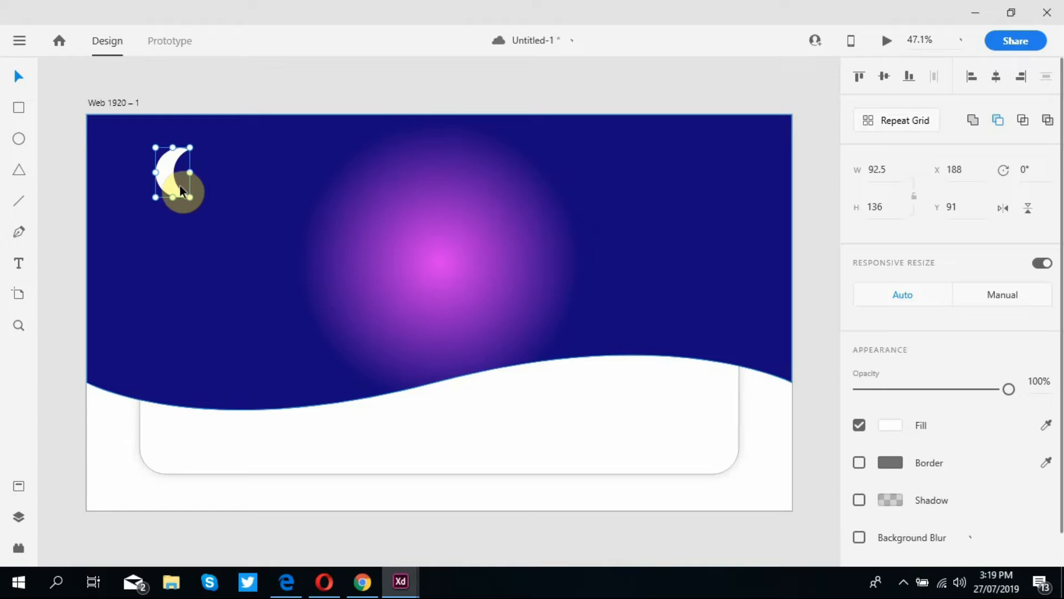
pyautogui.hotkey('ctrl', 's')
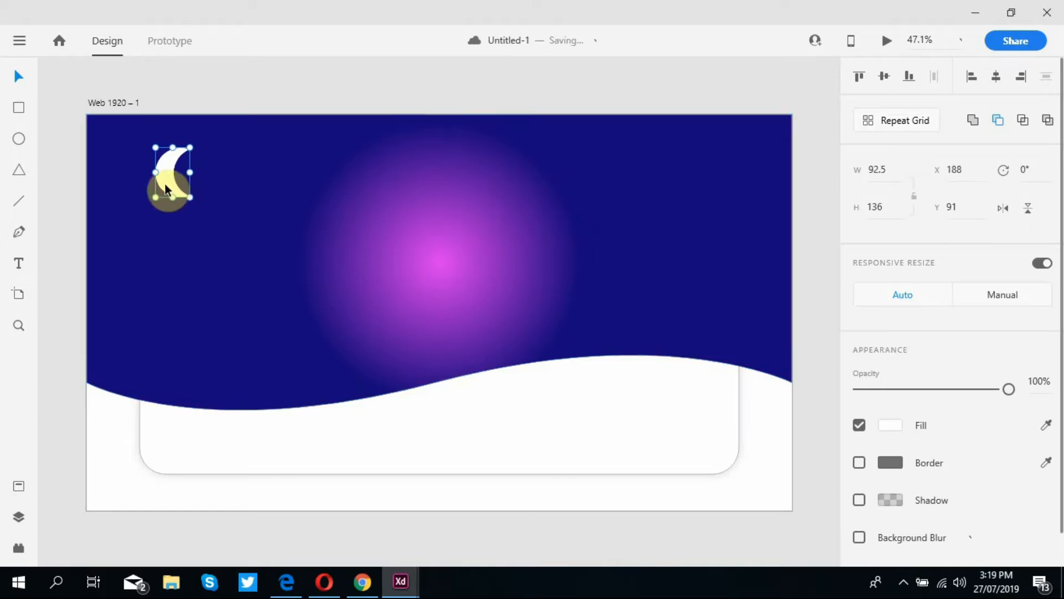
# Duplicate the crescent twice, tilt the upper crescent, and set a horizontally flipped copy beneath it at about X 188, Y 184.
pyautogui.moveTo(165, 183)
pyautogui.mouseDown()
pyautogui.moveTo(169, 232)
pyautogui.moveTo(158, 254)
pyautogui.moveTo(161, 178)
pyautogui.moveTo(238, 241)
pyautogui.moveTo(161, 182)
pyautogui.mouseUp()
pyautogui.click(165, 176)
pyautogui.moveTo(150, 142); pyautogui.dragTo(136, 168)
pyautogui.moveTo(149, 205)
pyautogui.mouseDown()
pyautogui.moveTo(167, 206)
pyautogui.moveTo(161, 197)
pyautogui.mouseUp()
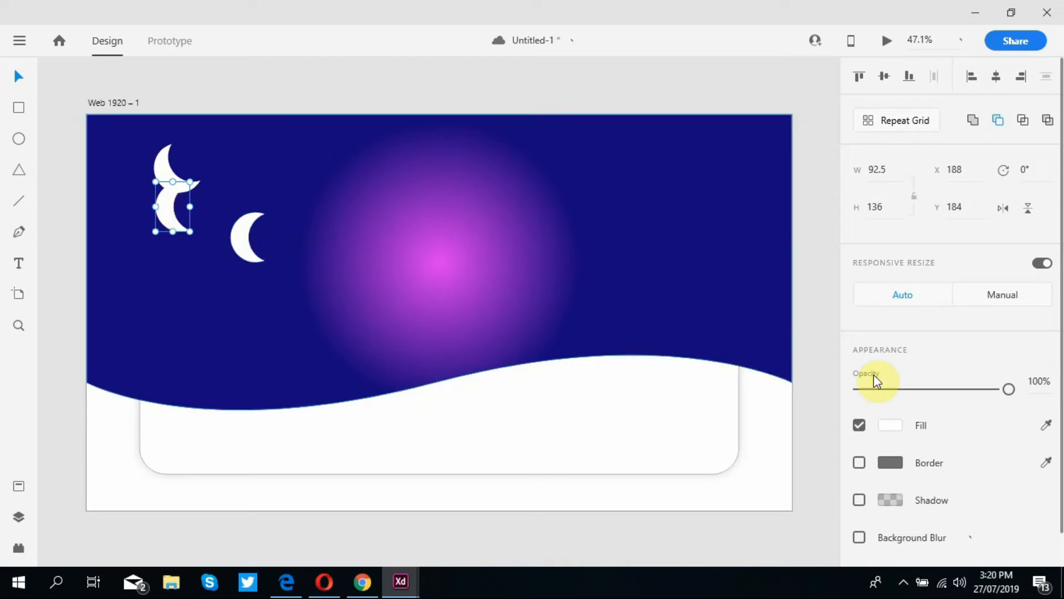
pyautogui.click(1005, 214)
# Rotate and flip the third crescent and fit it against the other two as the third blade of the logo.
pyautogui.moveTo(239, 238); pyautogui.dragTo(300, 176)
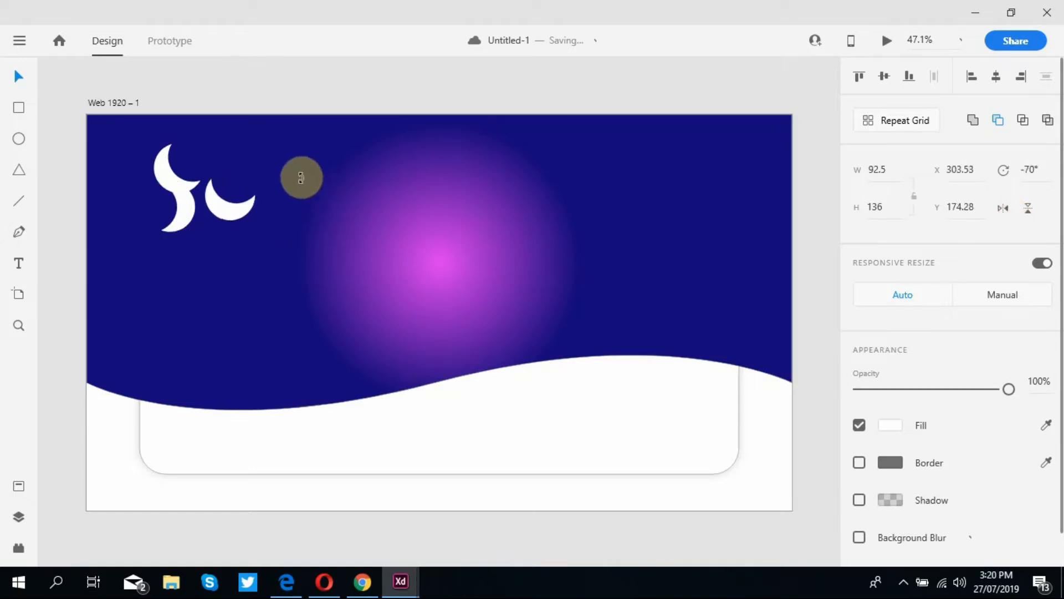
pyautogui.moveTo(232, 214)
pyautogui.mouseDown()
pyautogui.moveTo(211, 212)
pyautogui.moveTo(244, 211)
pyautogui.moveTo(246, 196)
pyautogui.moveTo(218, 198)
pyautogui.mouseUp()
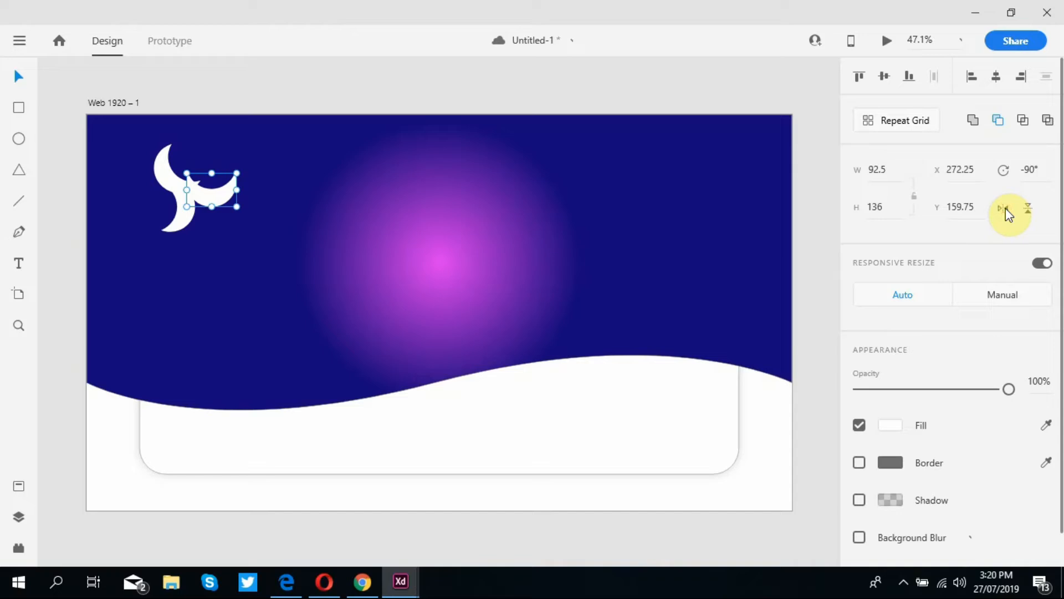
pyautogui.click(1028, 207)
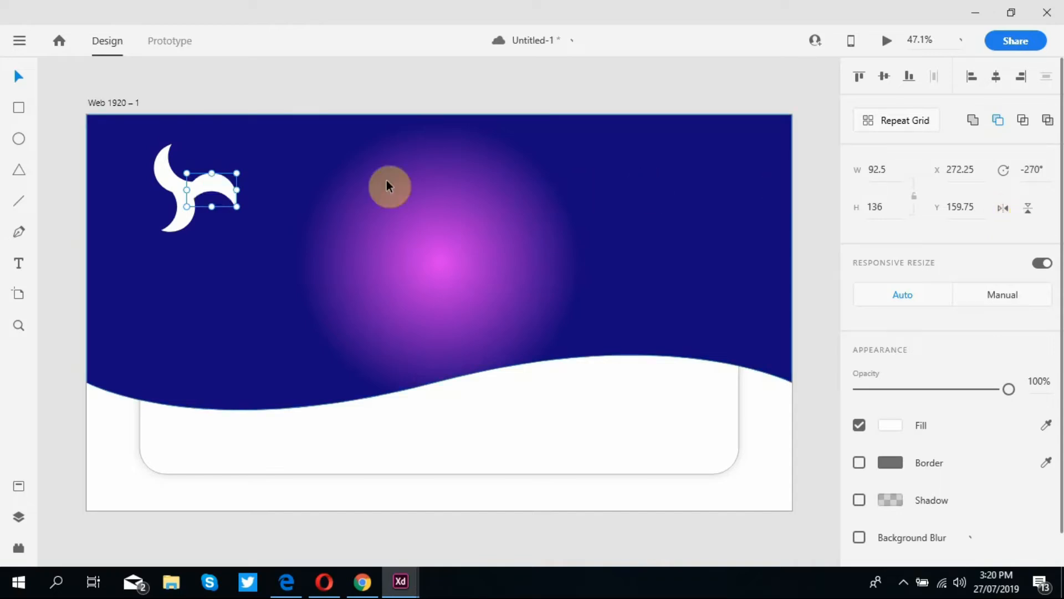
pyautogui.moveTo(247, 191); pyautogui.dragTo(257, 218)
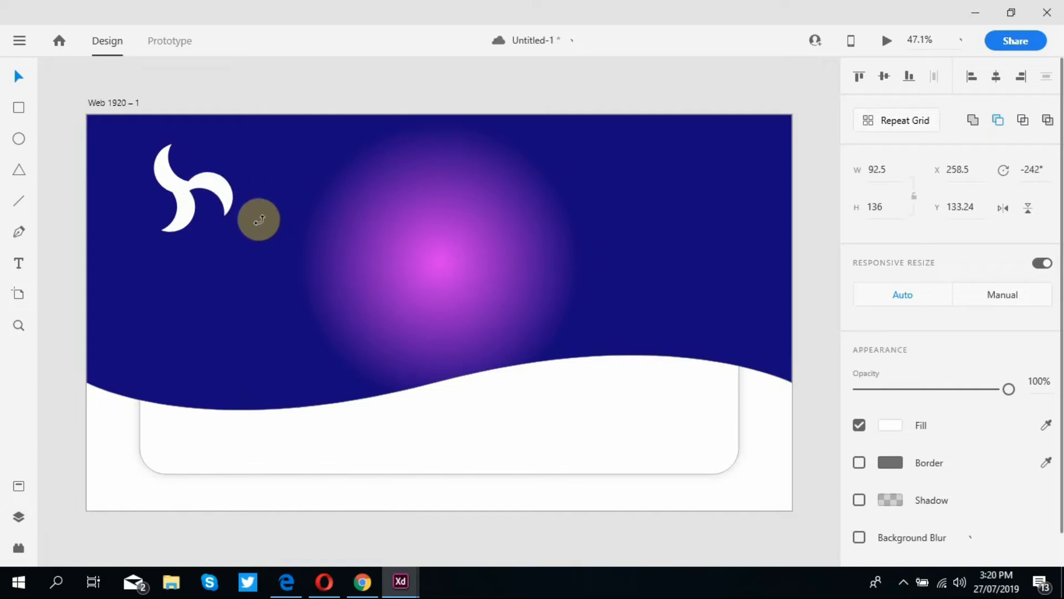
# Group the three crescents and shrink the logo to about 108 by 107 at about X 117, Y 132.
pyautogui.click(178, 224)
pyautogui.click(215, 178)
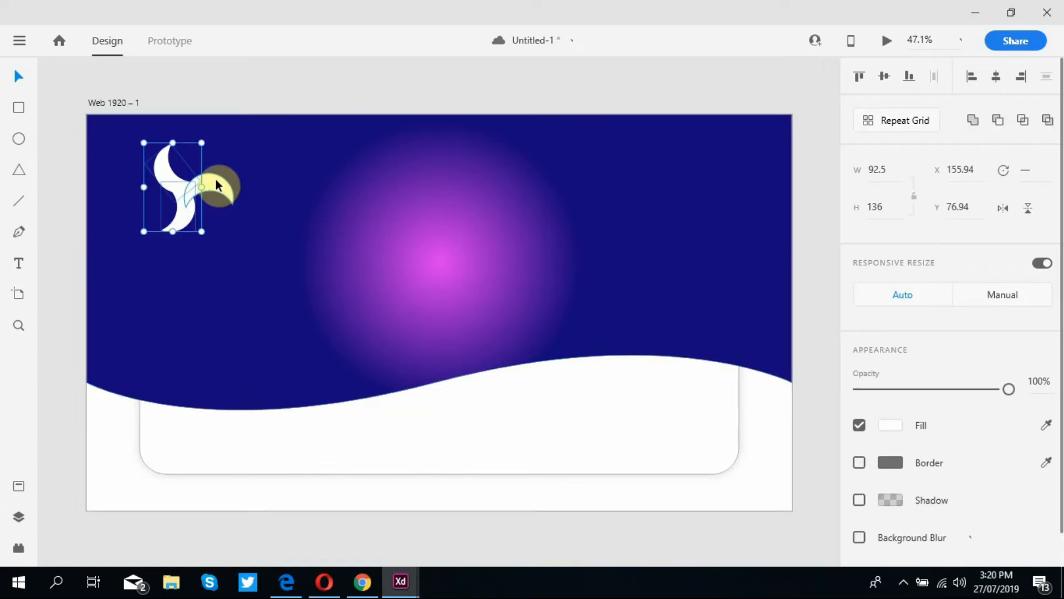
pyautogui.moveTo(216, 183); pyautogui.dragTo(215, 180)
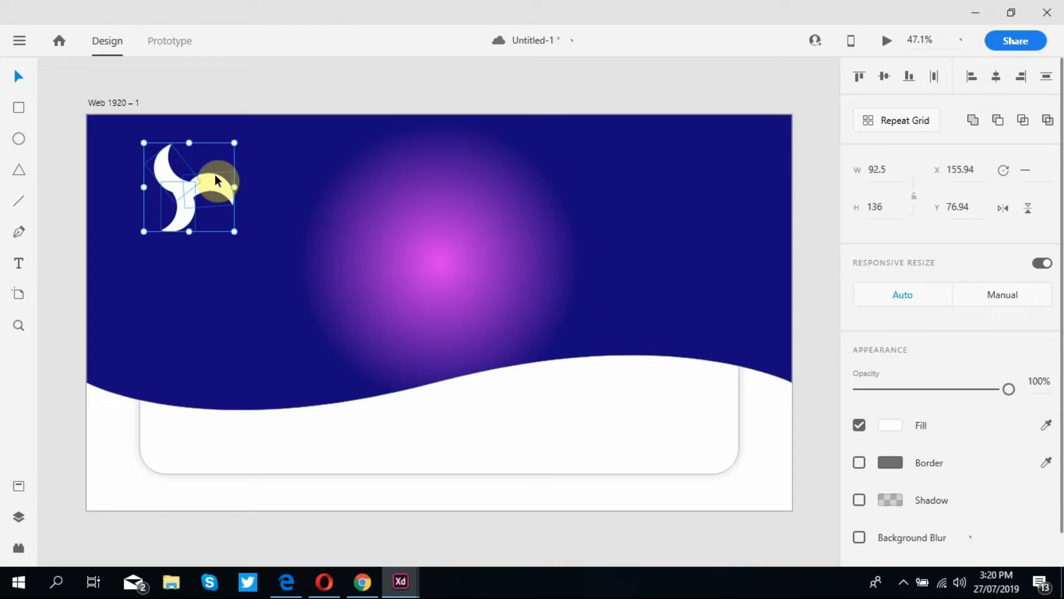
pyautogui.hotkey('ctrl', 'g')
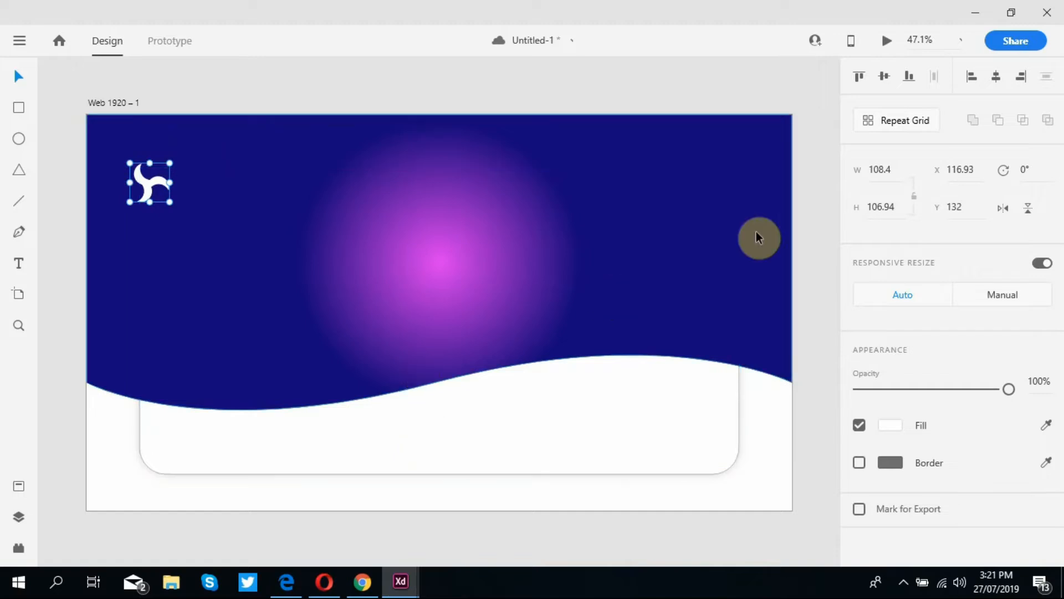
# Lower the wave shape's opacity to 83% and the rounded card's opacity to 87%.
pyautogui.click(770, 225)
pyautogui.moveTo(1009, 391)
pyautogui.mouseDown()
pyautogui.moveTo(948, 406)
pyautogui.moveTo(992, 394)
pyautogui.mouseUp()
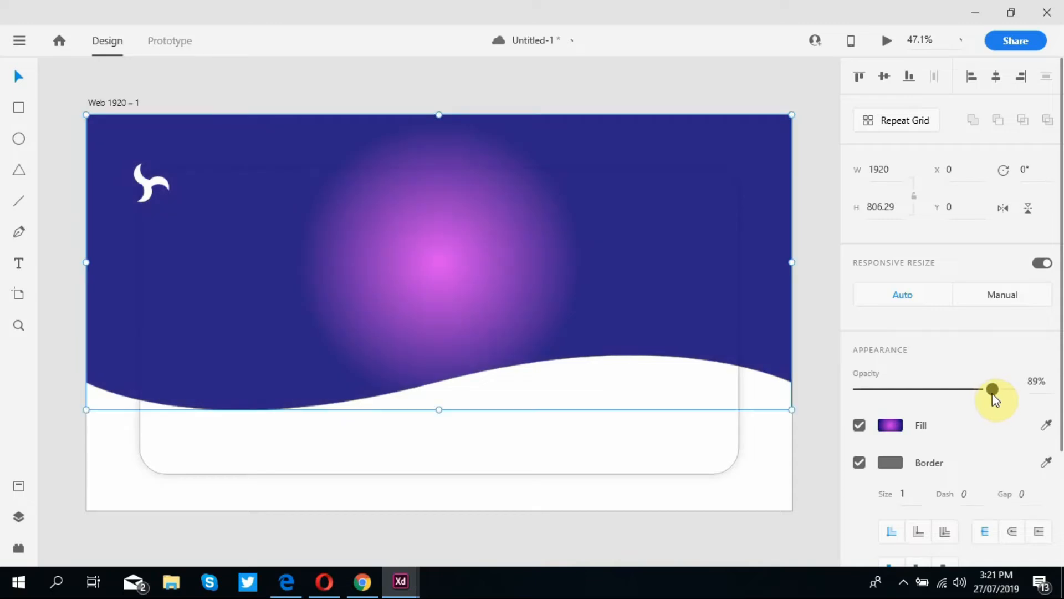
pyautogui.moveTo(991, 395); pyautogui.dragTo(984, 391)
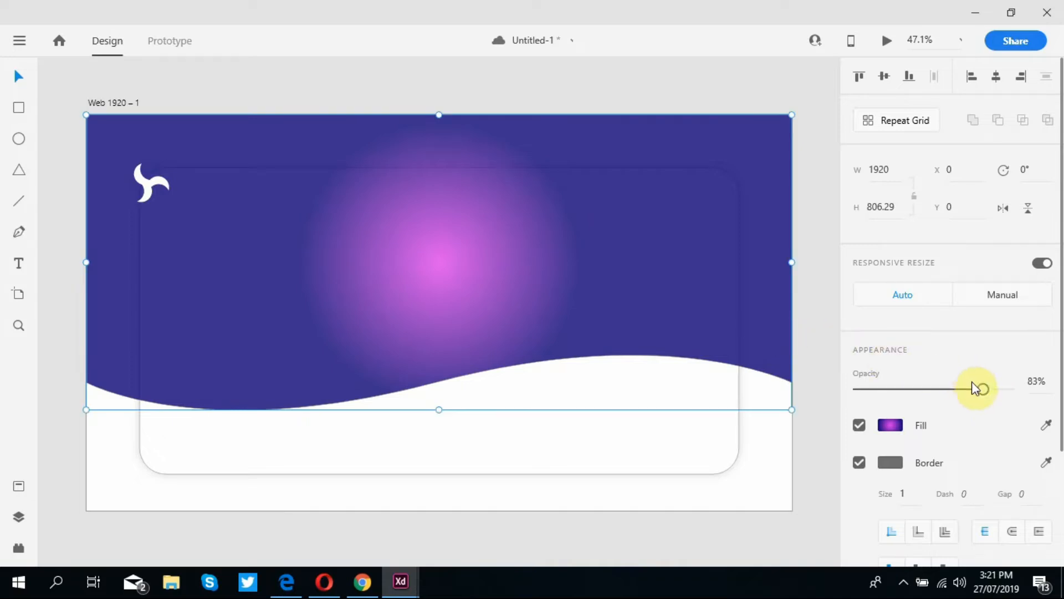
pyautogui.click(681, 447)
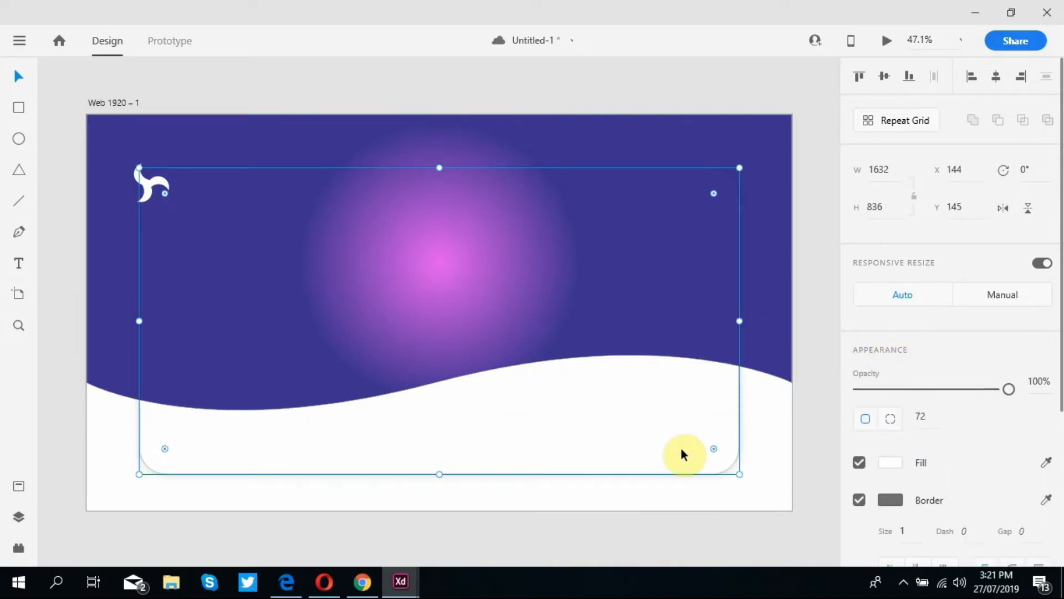
pyautogui.moveTo(1008, 388); pyautogui.dragTo(990, 392)
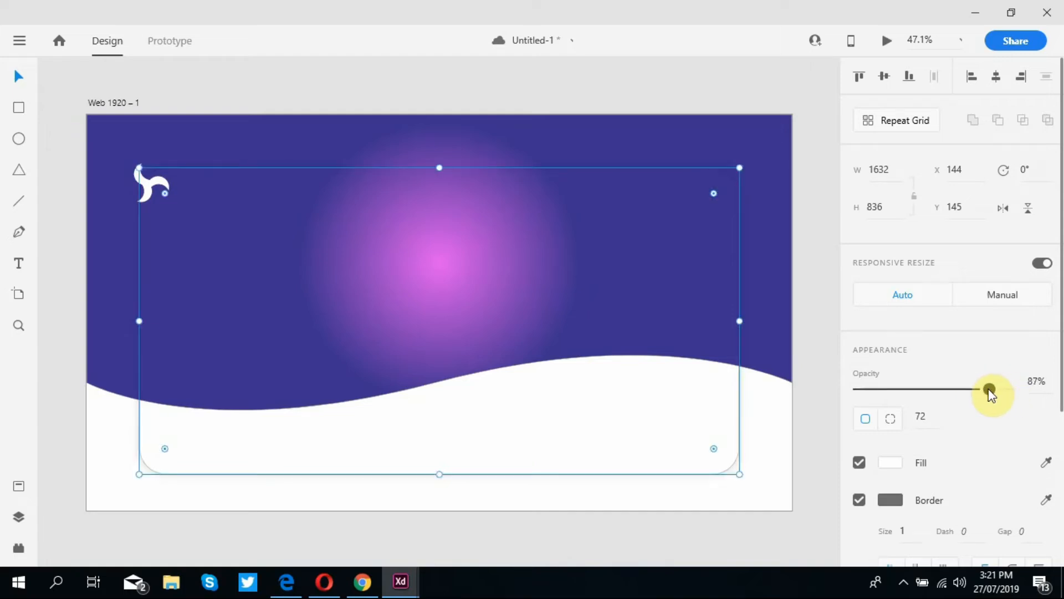
# Move the logo slightly inward and up so it overlaps the card's top edge near its upper-left corner.
pyautogui.click(830, 397)
pyautogui.moveTo(143, 188); pyautogui.dragTo(186, 166)
pyautogui.click(133, 186)
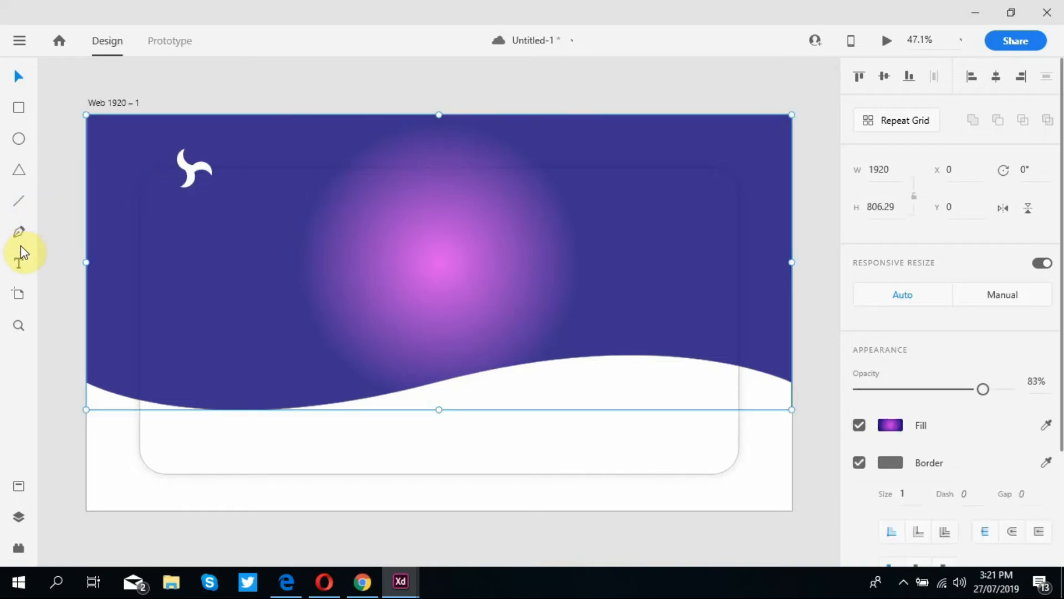
# Add the text "Design Freak" just below the logo, at about X 244, Y 230.
pyautogui.click(20, 266)
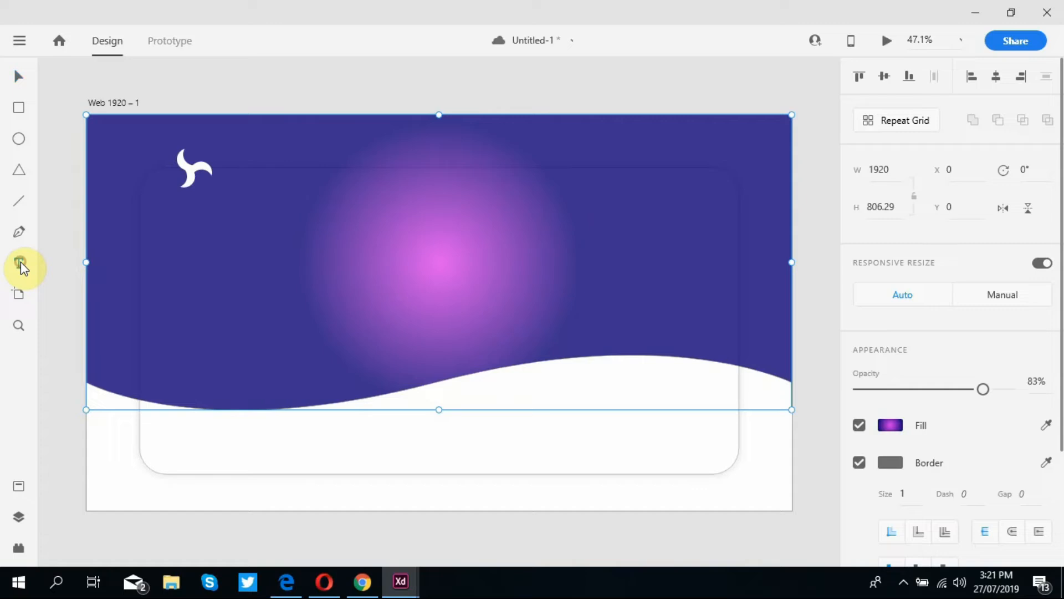
pyautogui.click(176, 209)
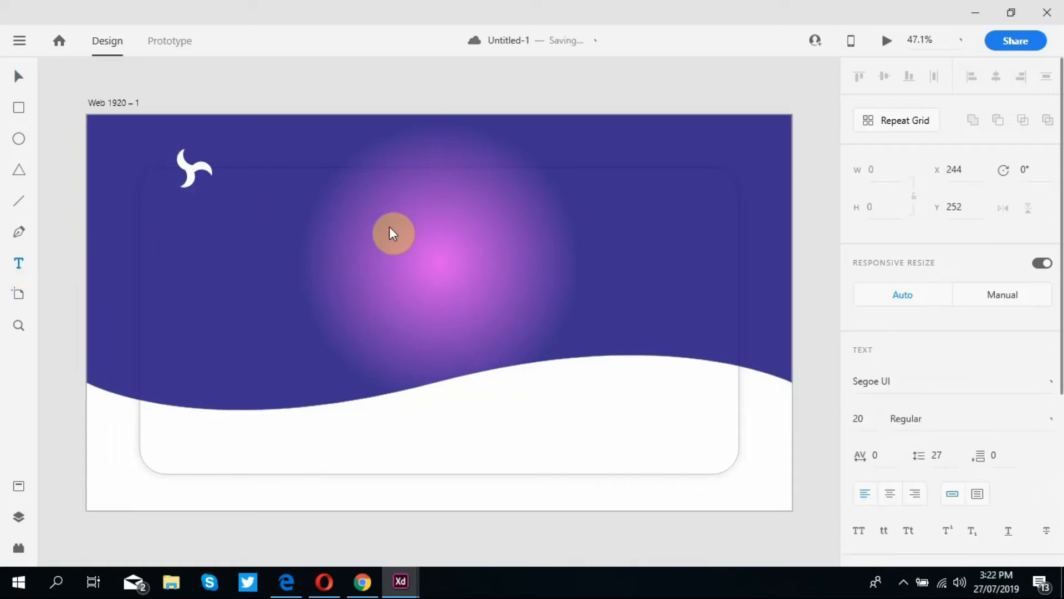
pyautogui.write('op')
pyautogui.write('DDDDDDDDesi')
pyautogui.write('gn')
pyautogui.press('BackSpace')
pyautogui.press('BackSpace')
pyautogui.press('BackSpace')
pyautogui.press('BackSpace')
pyautogui.press('BackSpace')
pyautogui.press('BackSpace')
pyautogui.press('BackSpace')
pyautogui.press('BackSpace')
pyautogui.press('BackSpace')
pyautogui.press('BackSpace')
pyautogui.press('BackSpace')
pyautogui.press('BackSpace')
pyautogui.press('BackSpace')
pyautogui.press('BackSpace')
pyautogui.press('BackSpace')
pyautogui.write('Design Hreak')
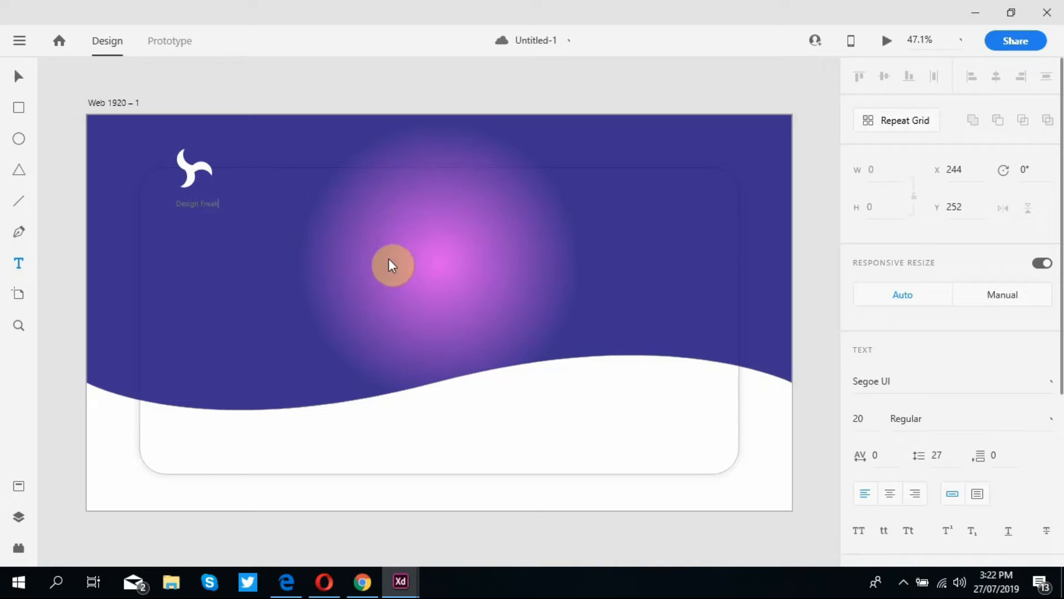
pyautogui.press('Escape')
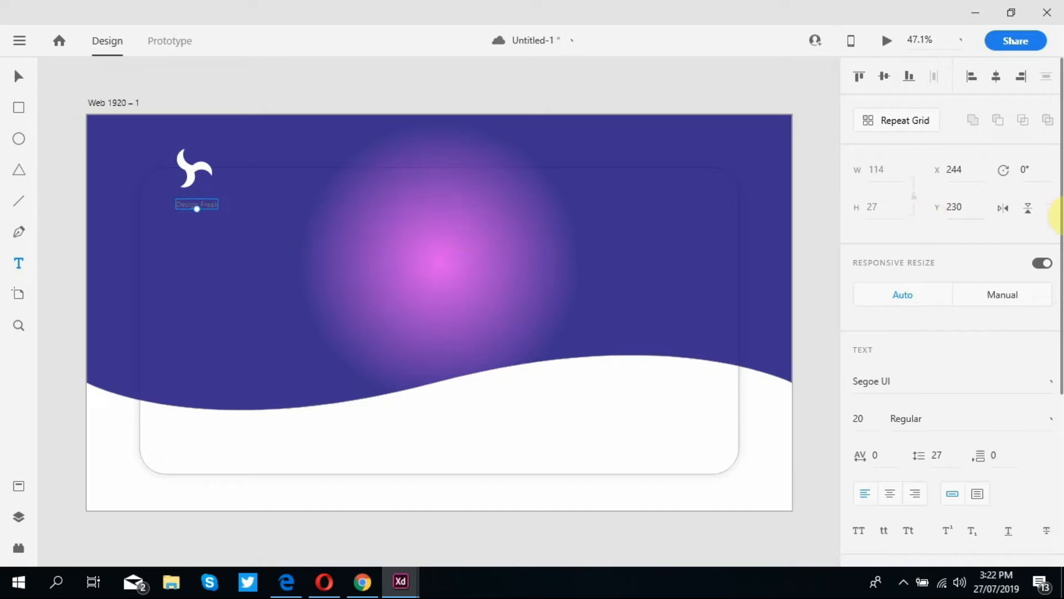
# Set the Design Freak caption's font to Times New Roman at size 35.
pyautogui.moveTo(1063, 221); pyautogui.dragTo(1056, 397)
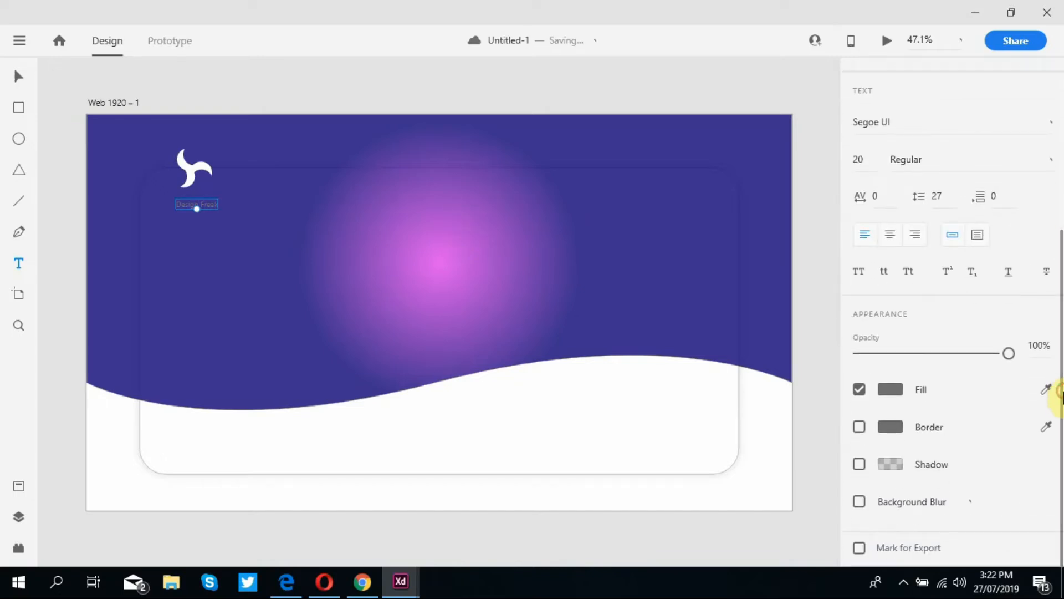
pyautogui.click(908, 123)
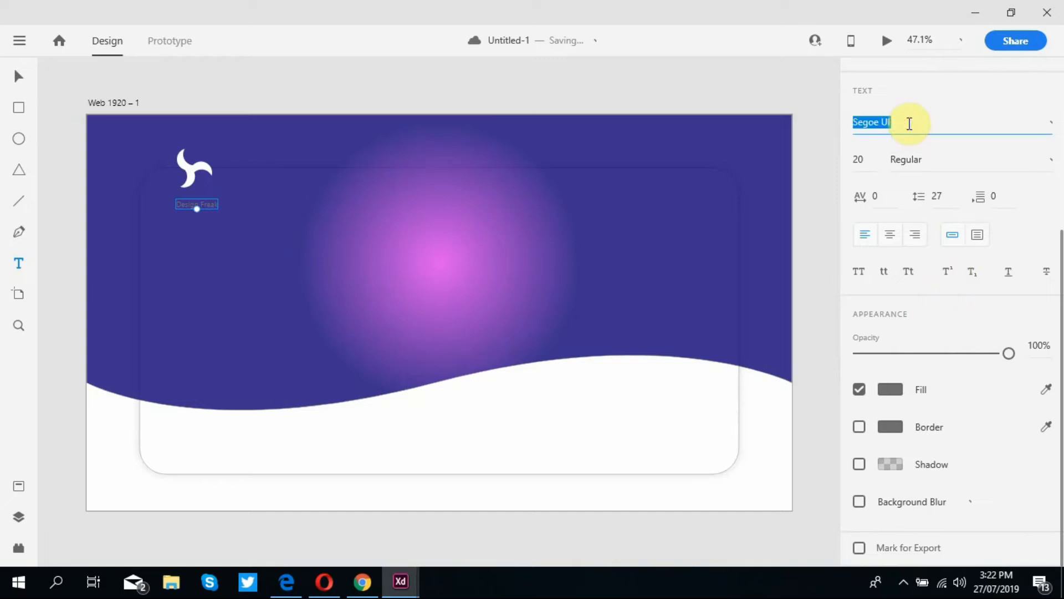
pyautogui.write('Times New Roman')
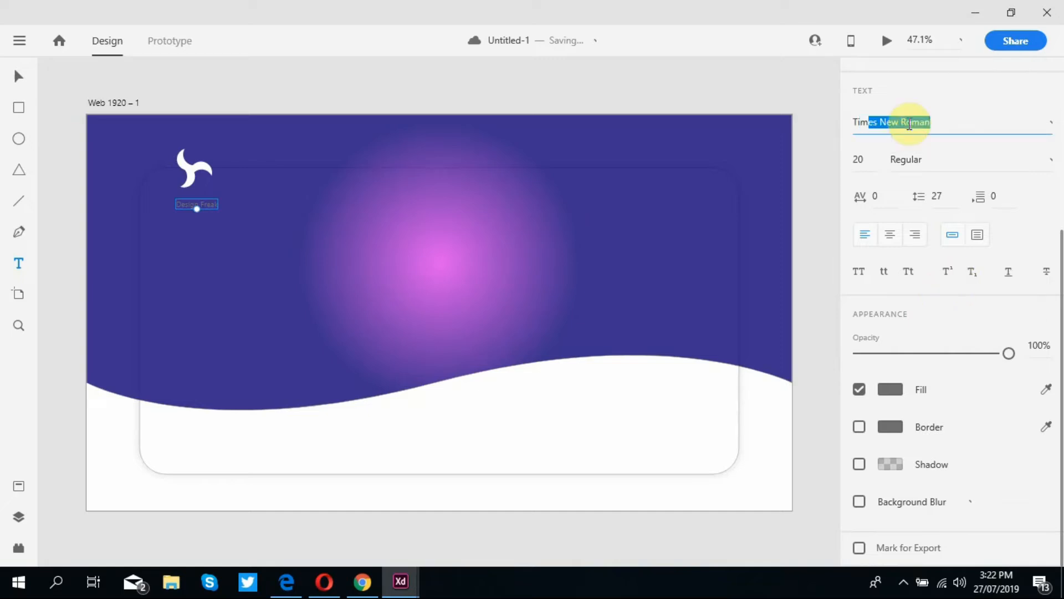
pyautogui.press('Return')
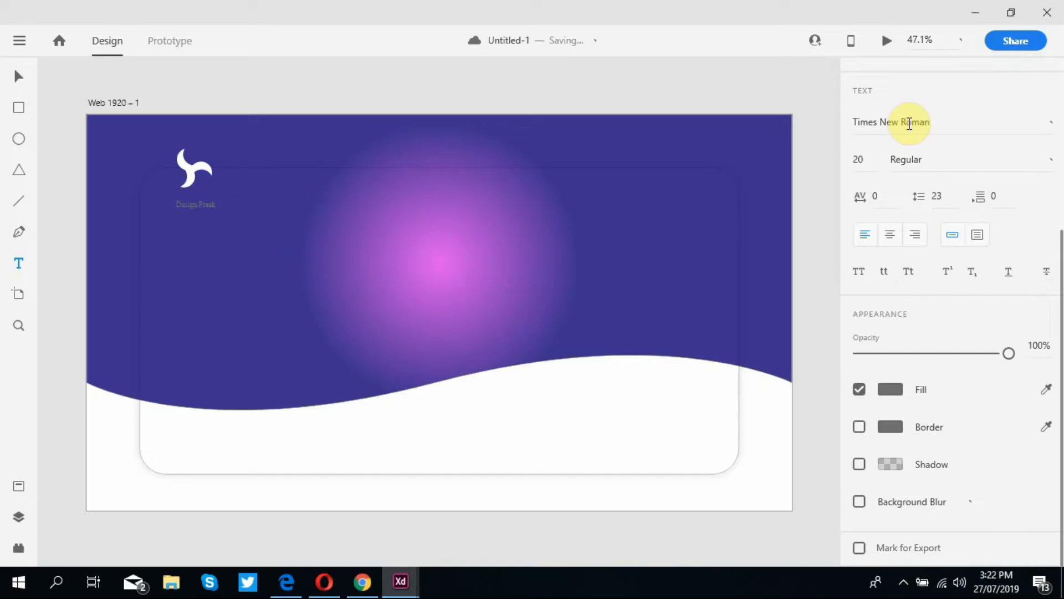
pyautogui.click(866, 162)
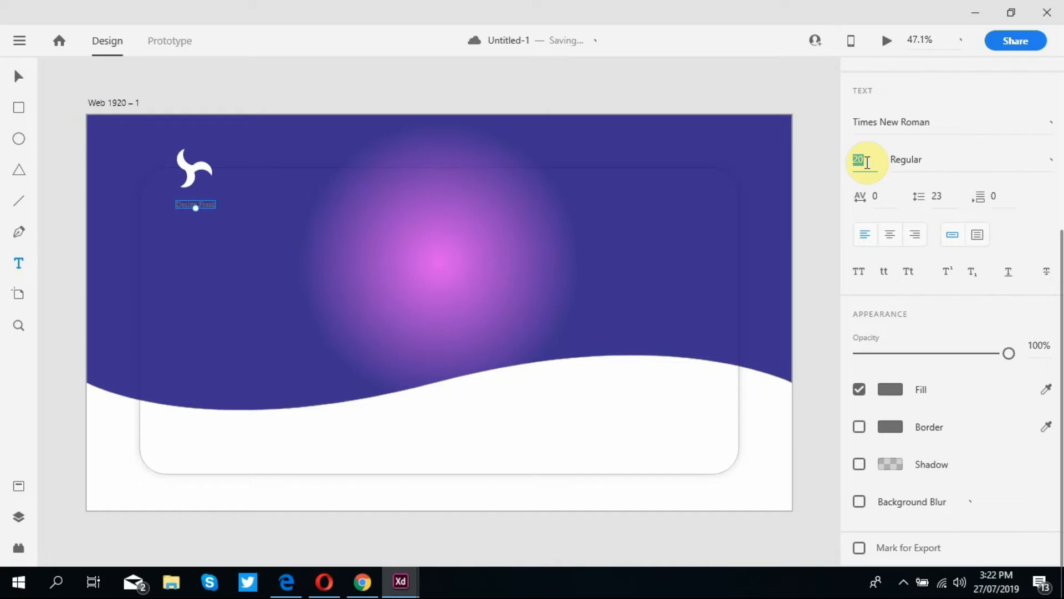
pyautogui.write('35')
pyautogui.press('Return')
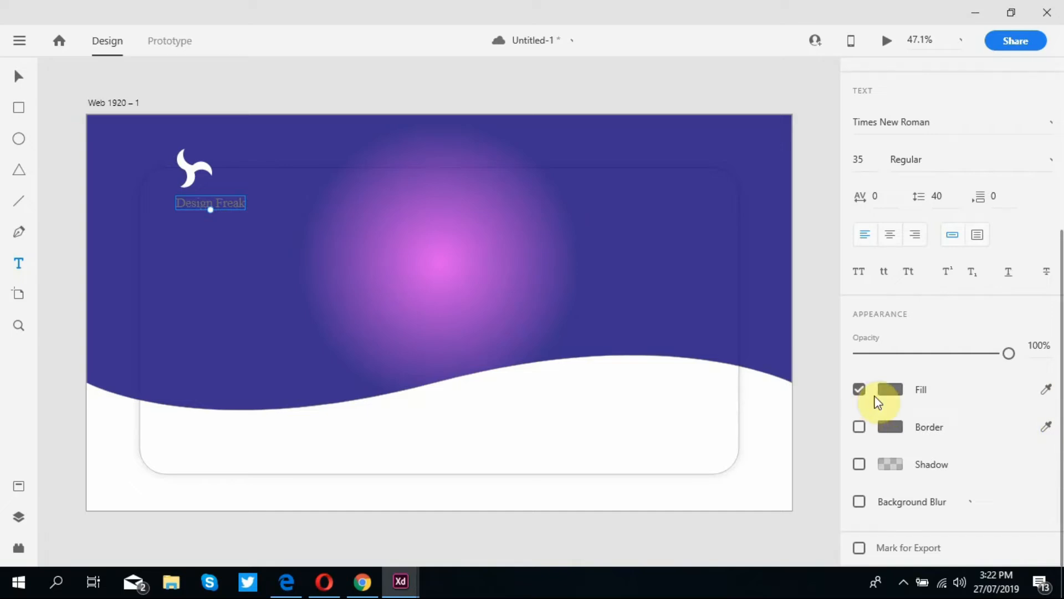
# Fill the Design Freak caption with white #FFFFFF and shift it slightly up and left beneath the logo.
pyautogui.click(888, 391)
pyautogui.moveTo(656, 365); pyautogui.dragTo(646, 263)
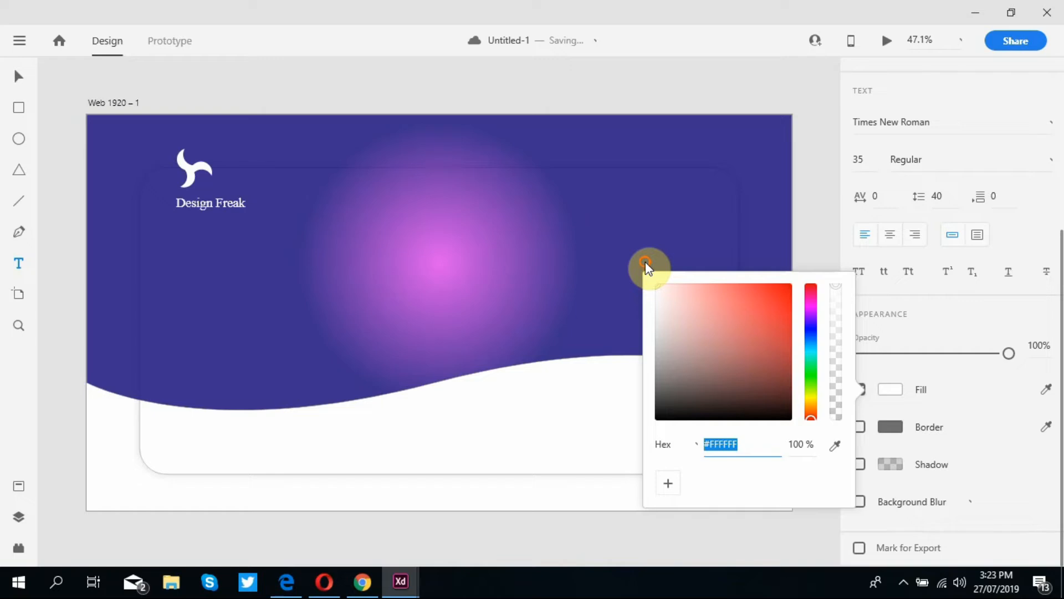
pyautogui.write('v')
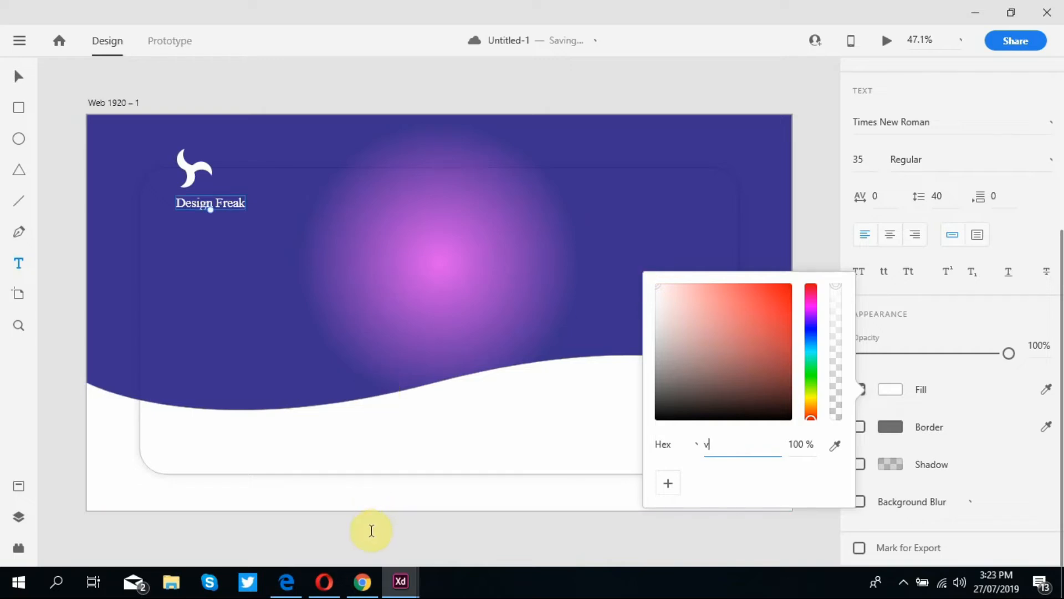
pyautogui.click(214, 202)
pyautogui.click(440, 188)
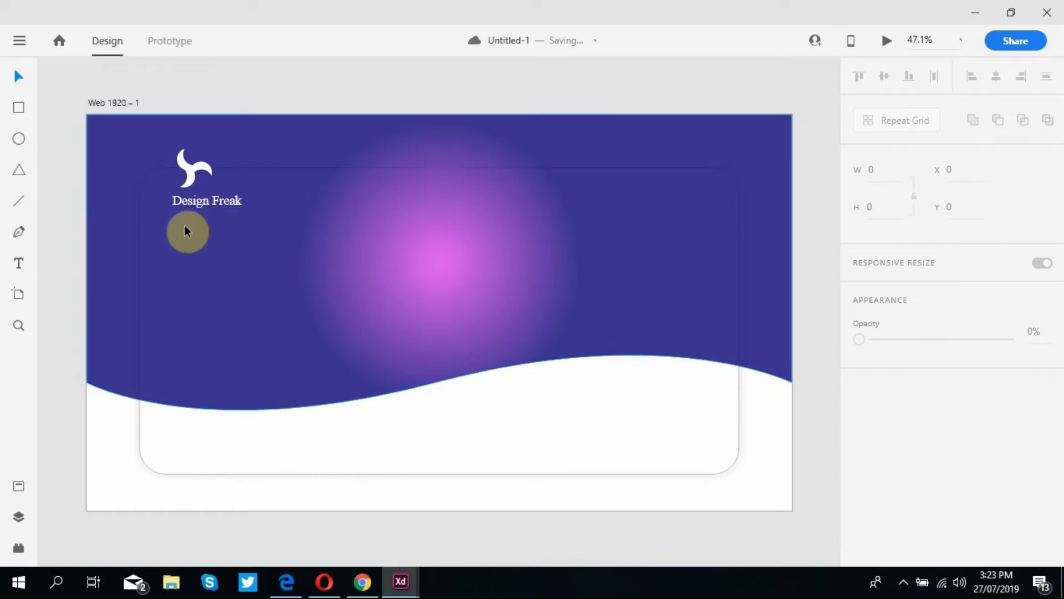
# Add the text "Designer" below the Design Freak caption, left-aligned with it at about X 234, Y 362.
pyautogui.click(19, 263)
pyautogui.click(175, 264)
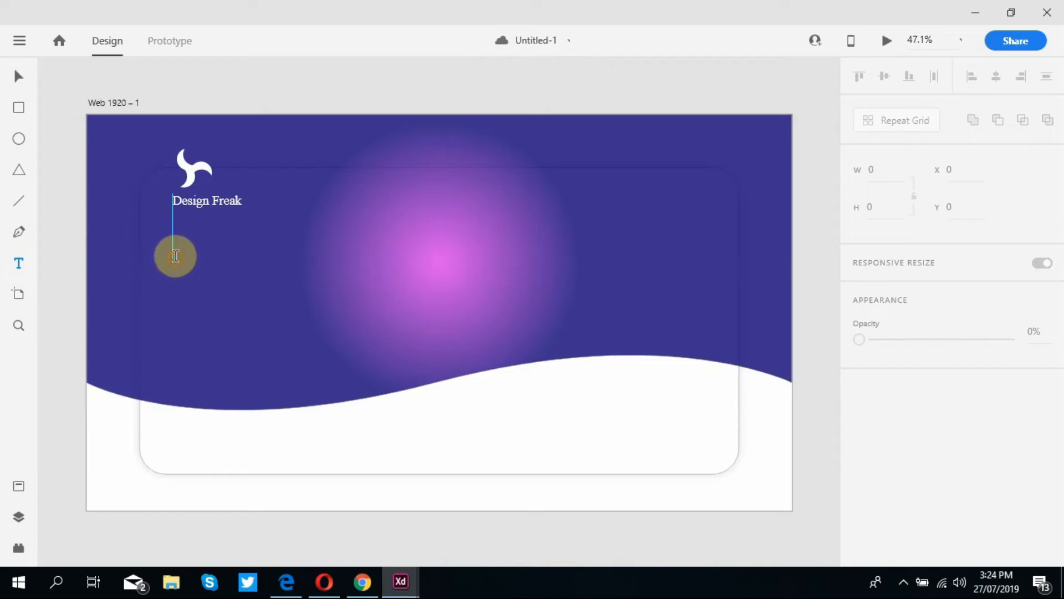
pyautogui.click(173, 260)
pyautogui.write('D')
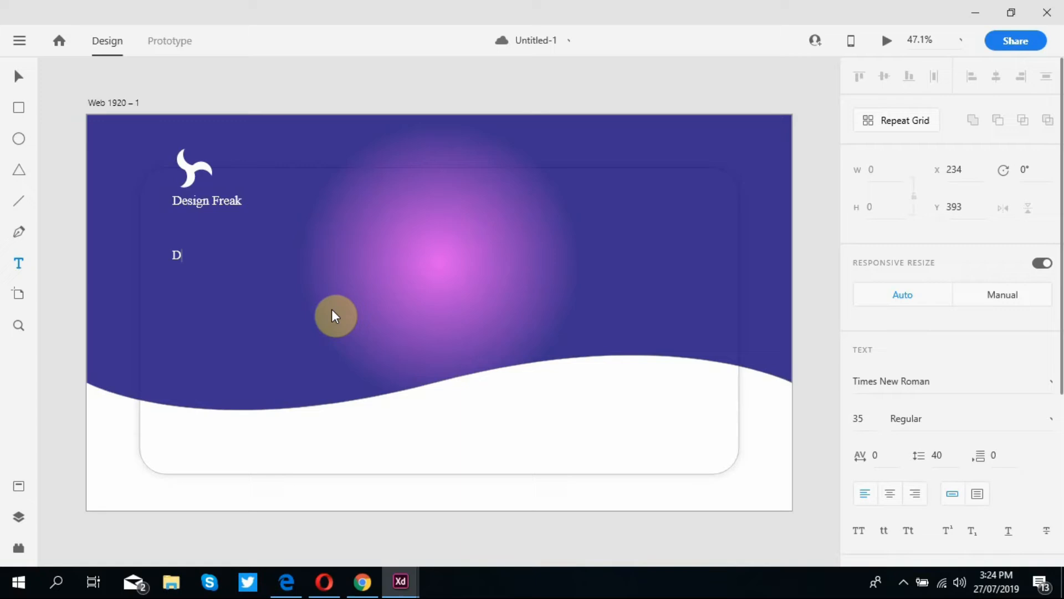
pyautogui.write('esigner')
pyautogui.press('Escape')
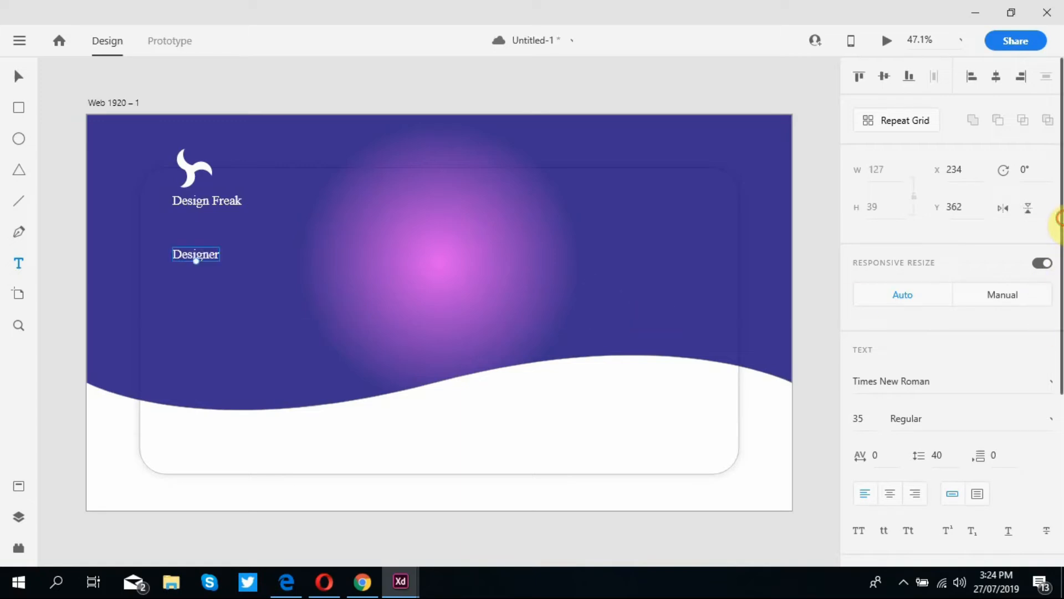
# Set the Designer heading's font size to 82.
pyautogui.scroll(-3, 1053, 209)
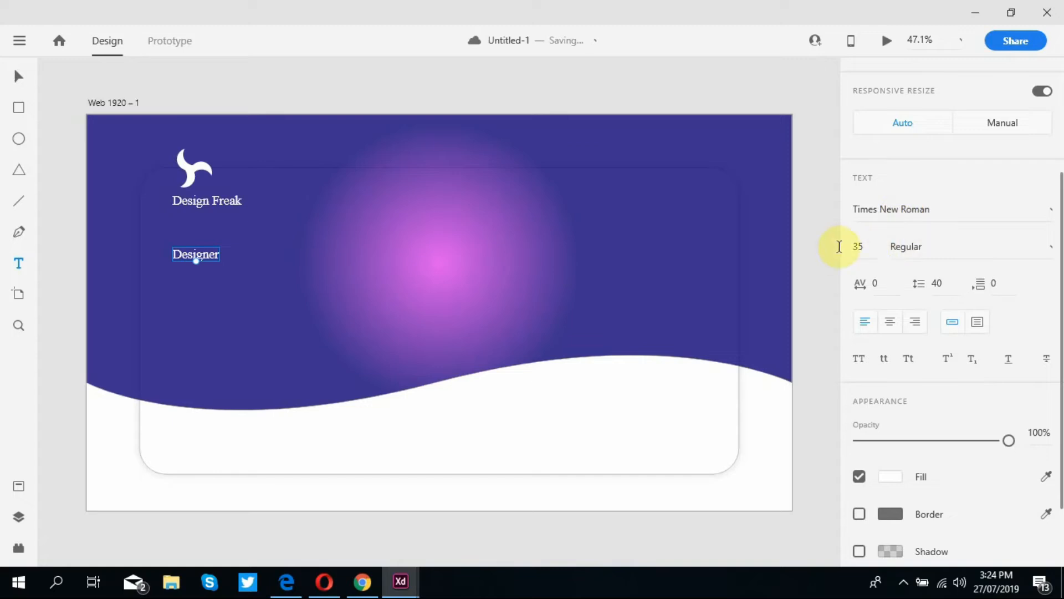
pyautogui.click(863, 250)
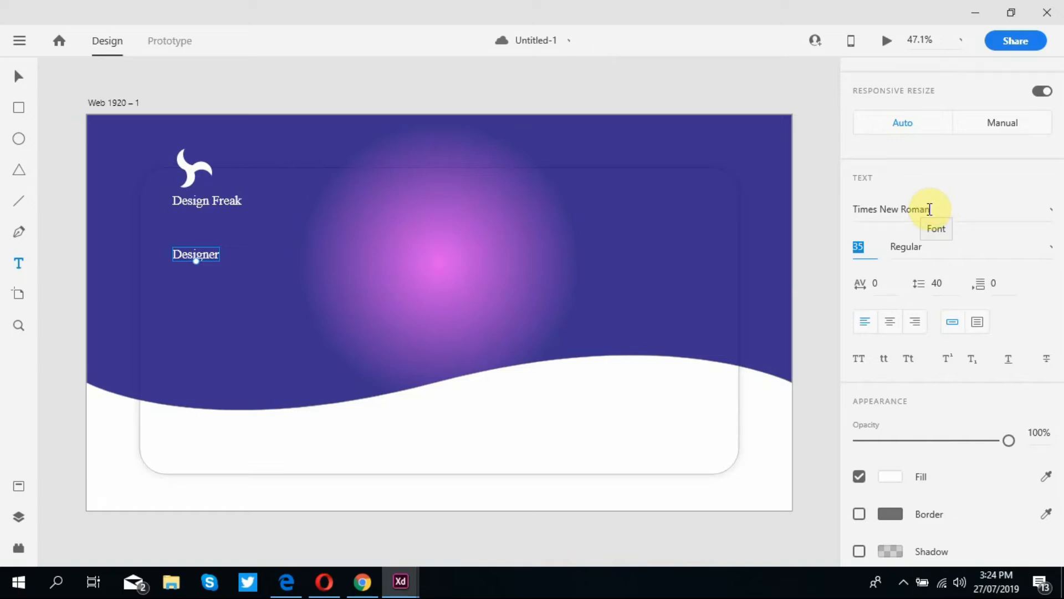
pyautogui.write('82')
pyautogui.press('Return')
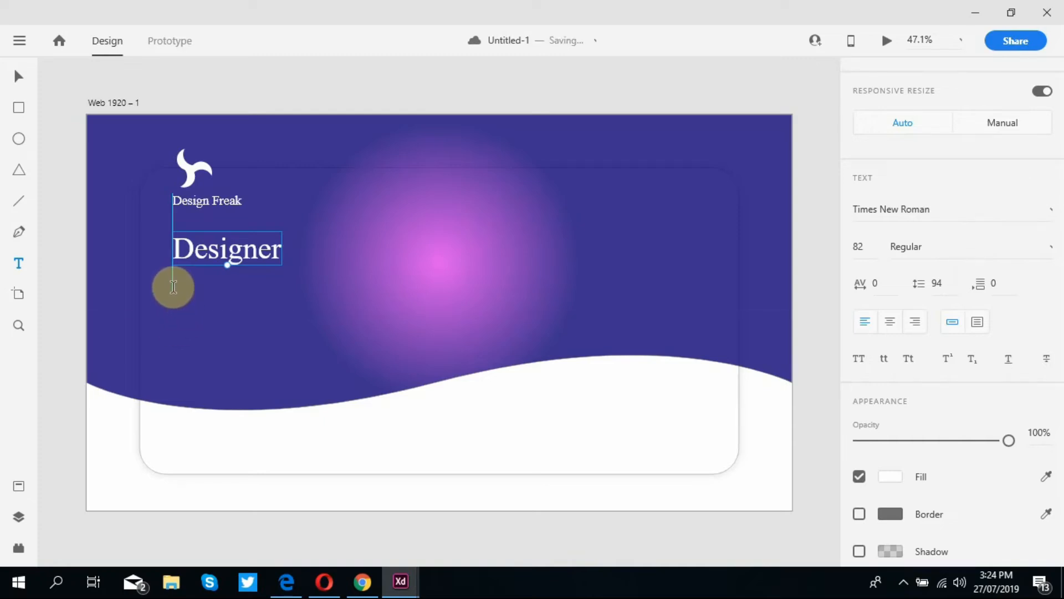
# Paste the copied self-introduction about a self taught web designer/developer as a text object directly below the Designer heading, left-aligned with it.
pyautogui.click(174, 286)
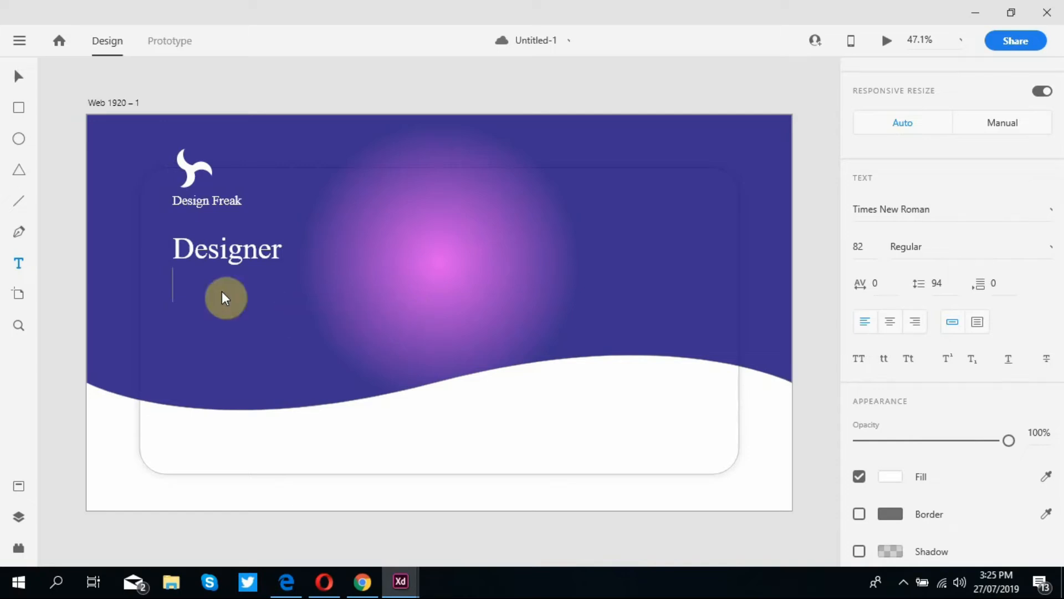
pyautogui.hotkey('ctrl', 'v')
pyautogui.doubleClick(197, 278)
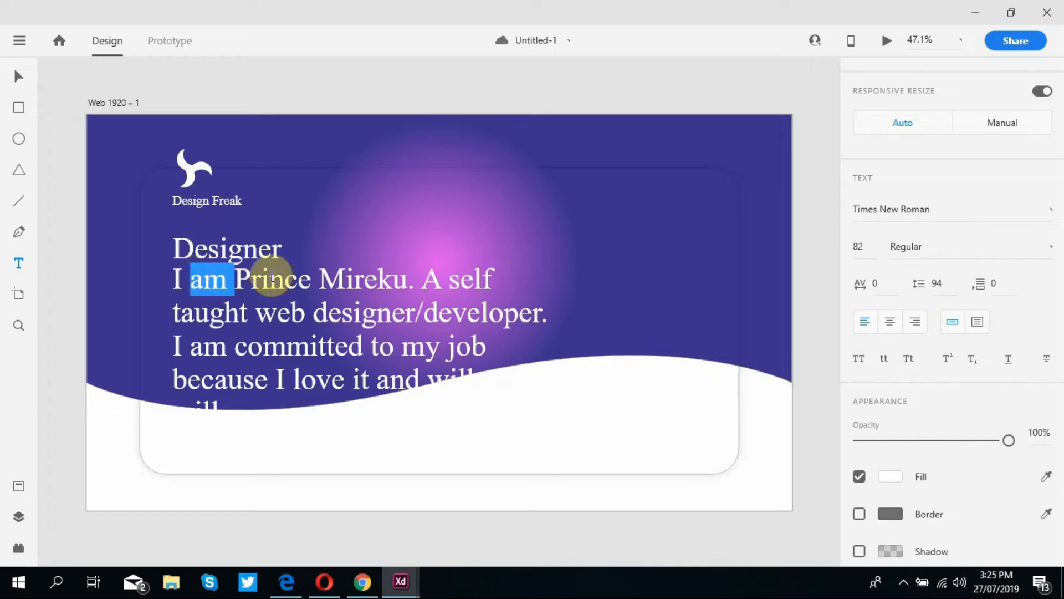
pyautogui.click(270, 277)
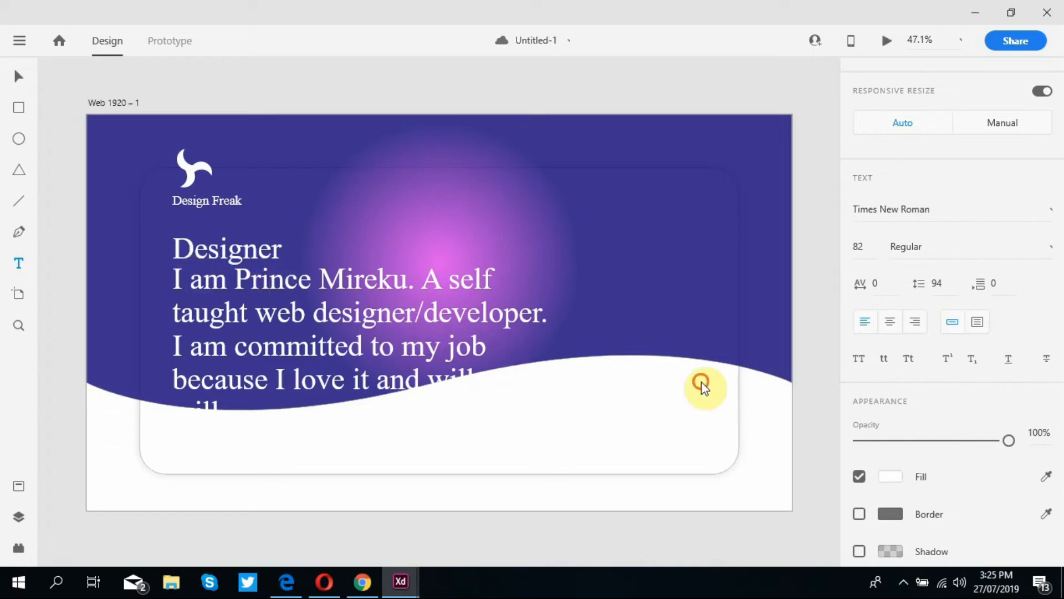
pyautogui.press('Escape')
# Set the introduction paragraph's font size to 35.
pyautogui.scroll(-1, 1060, 327)
pyautogui.scroll(-3, 1060, 327)
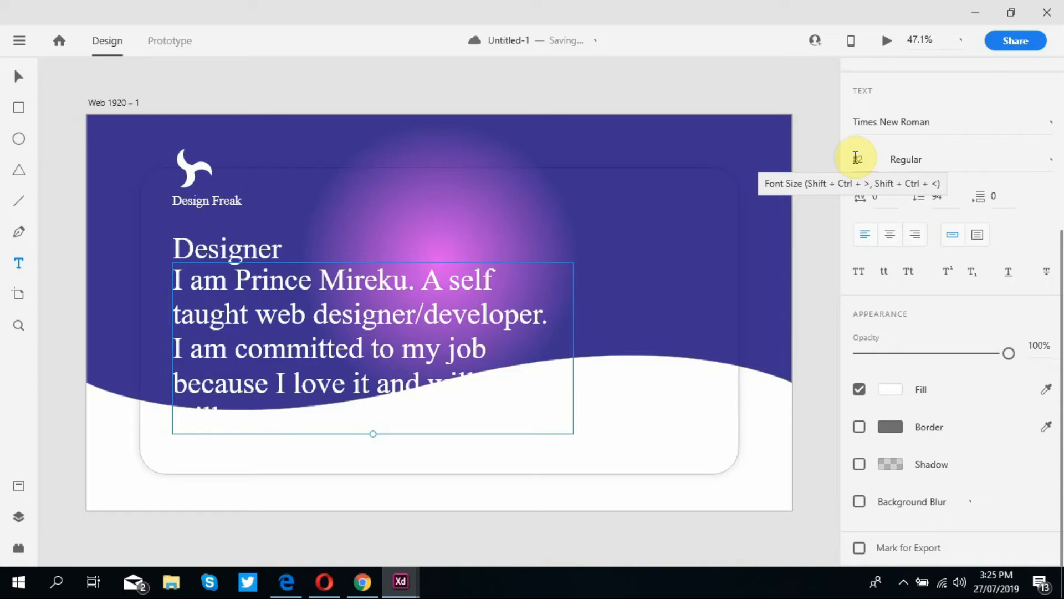
pyautogui.click(860, 158)
pyautogui.write('35')
pyautogui.press('Return')
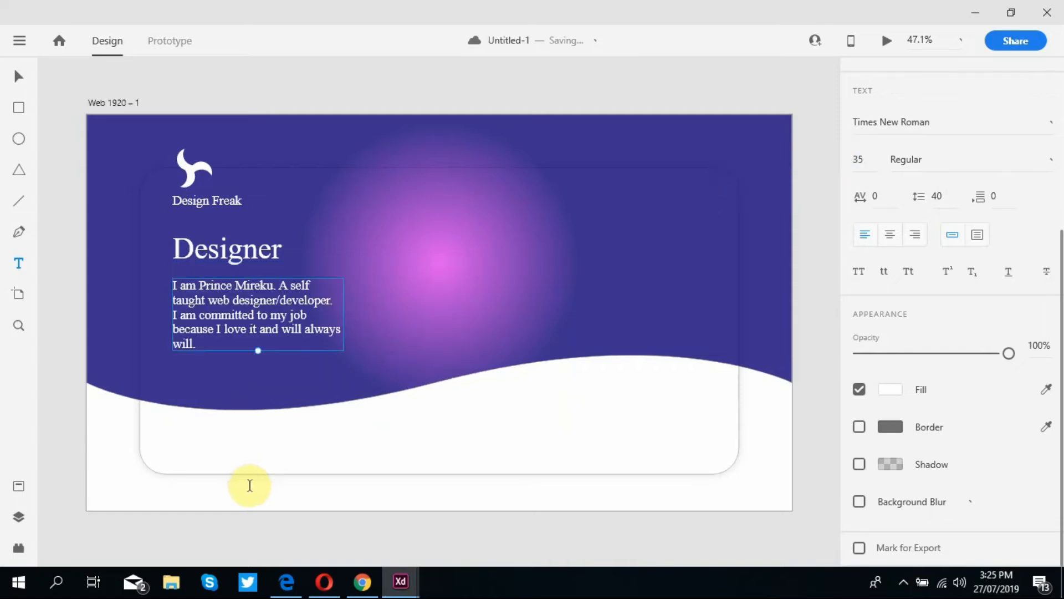
# Nudge the paragraph up to about Y 441 and move the logo to about X 274, Y 92, centred over its caption.
pyautogui.press('v')
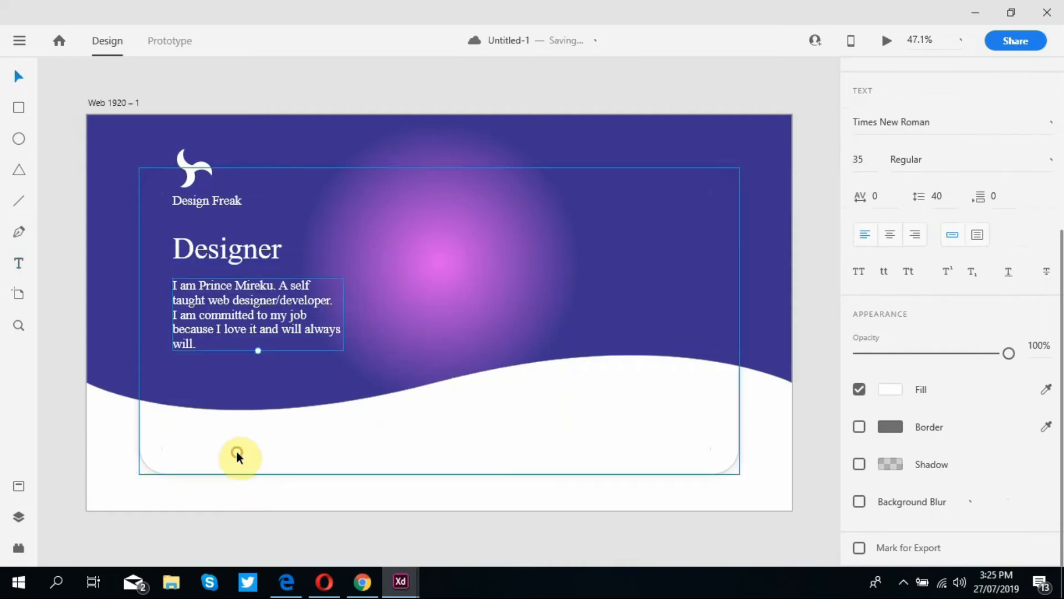
pyautogui.click(237, 452)
pyautogui.moveTo(228, 315)
pyautogui.mouseDown()
pyautogui.moveTo(218, 299)
pyautogui.moveTo(228, 313)
pyautogui.mouseUp()
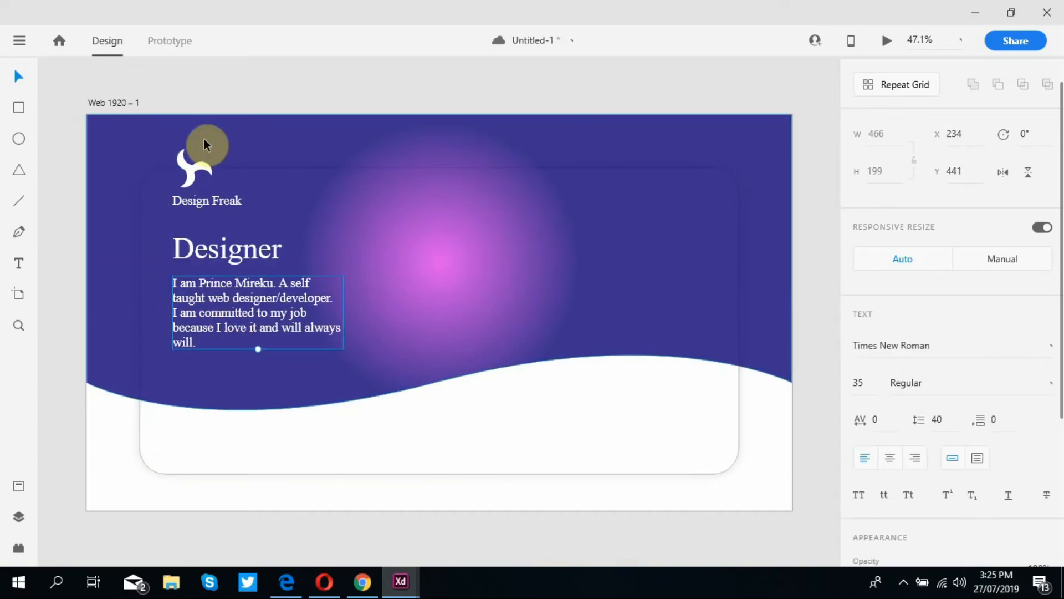
pyautogui.moveTo(201, 164); pyautogui.dragTo(214, 165)
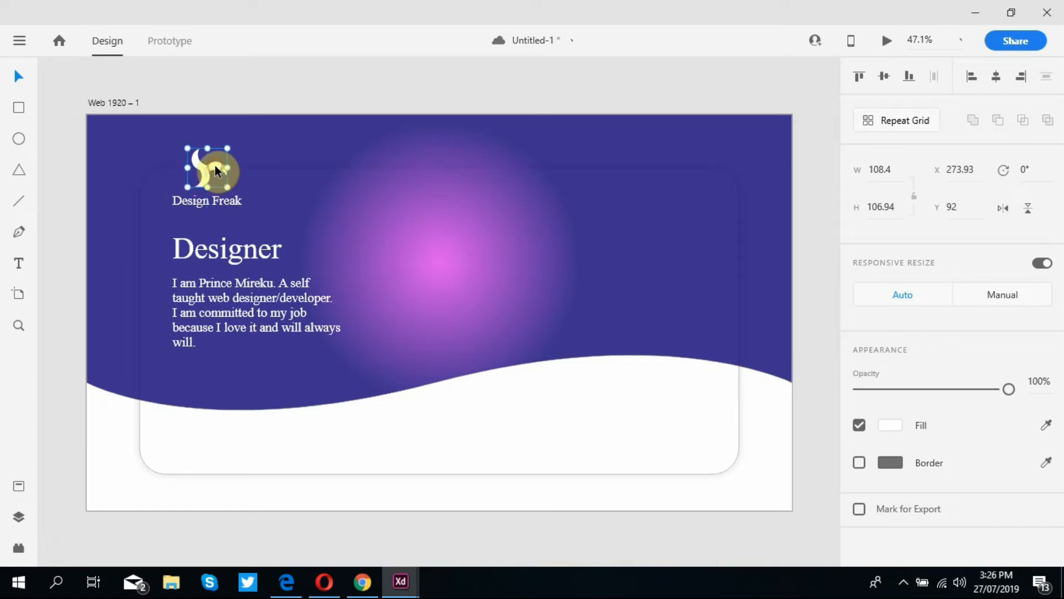
pyautogui.click(384, 535)
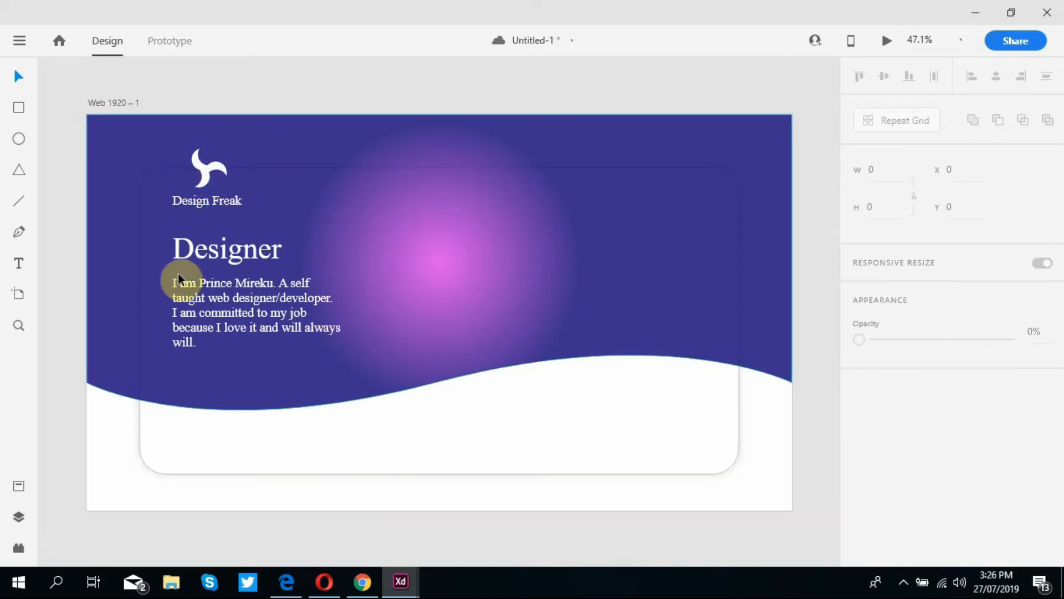
# Add the text "Home" near the card's top centre, at about X 951, Y 168.
pyautogui.click(20, 264)
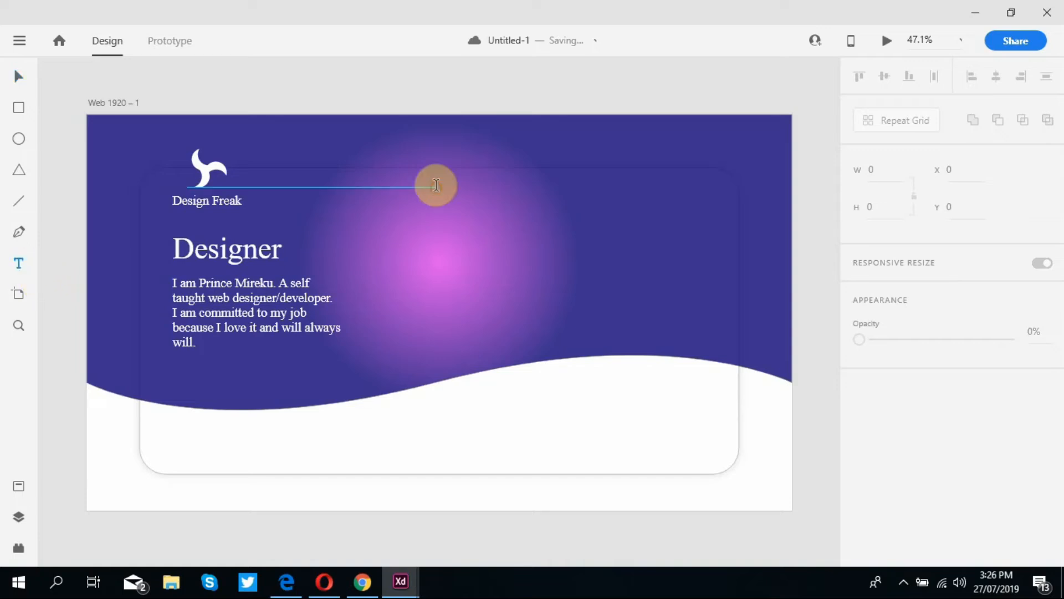
pyautogui.click(437, 185)
pyautogui.write('Home')
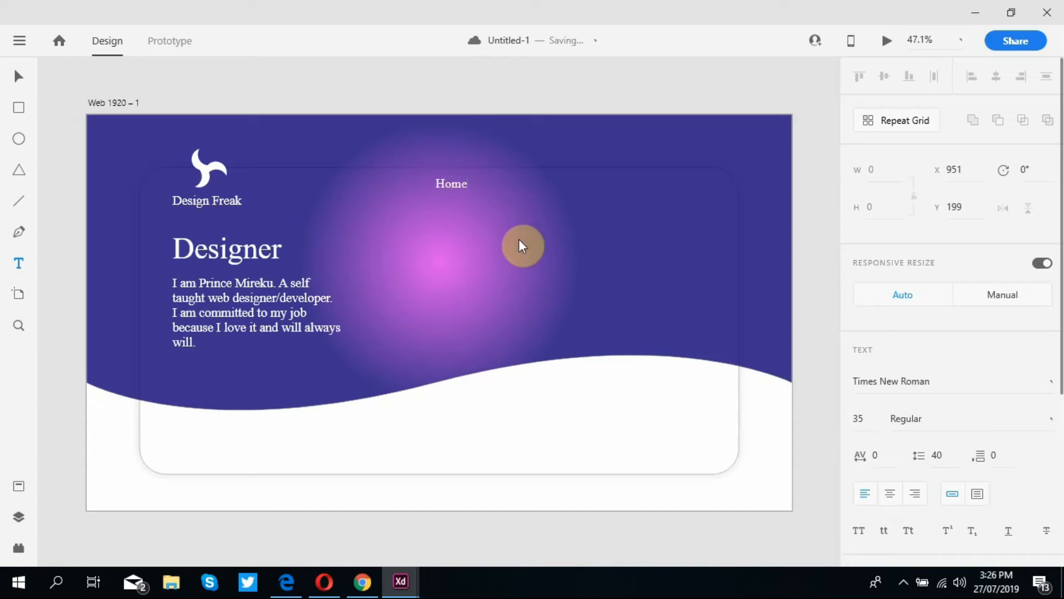
pyautogui.press('Escape')
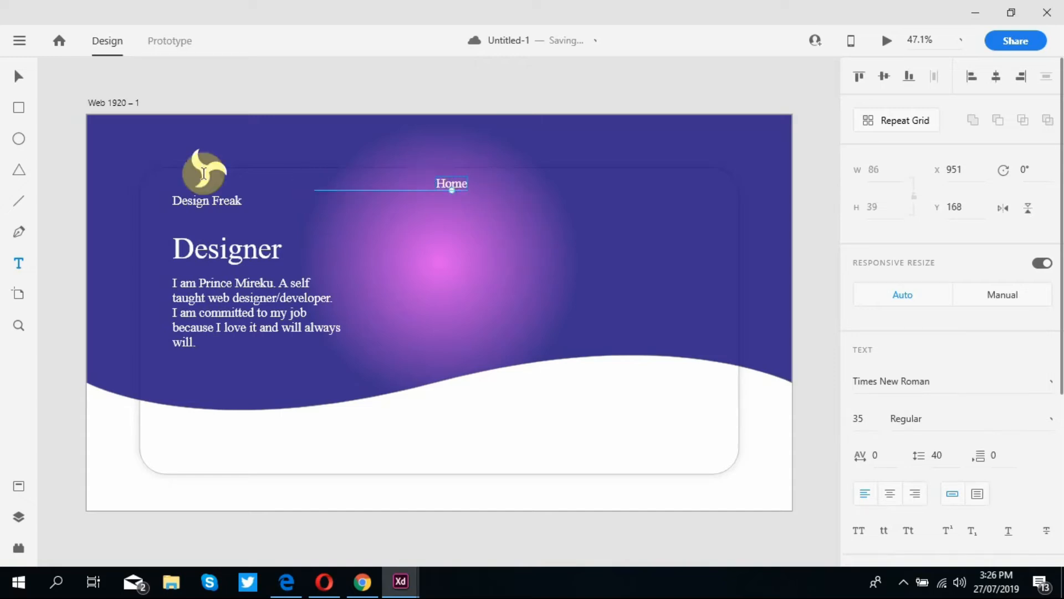
# Draw a rectangle about 210 by 86 over the Home text at about X 912, Y 168, with a corner radius of 21.
pyautogui.click(20, 109)
pyautogui.moveTo(427, 176); pyautogui.dragTo(499, 200)
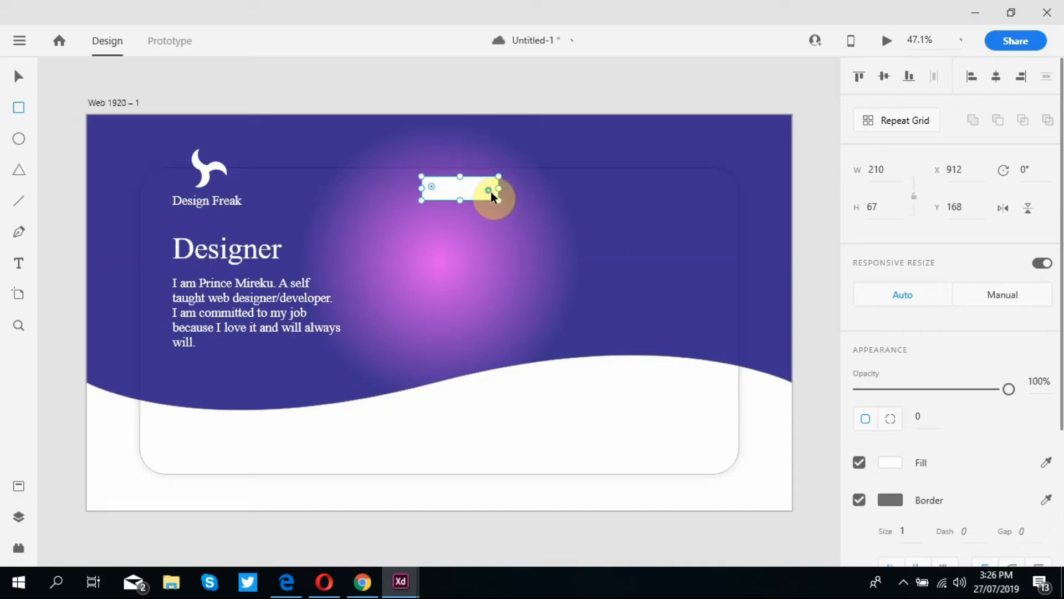
pyautogui.moveTo(490, 191); pyautogui.dragTo(486, 192)
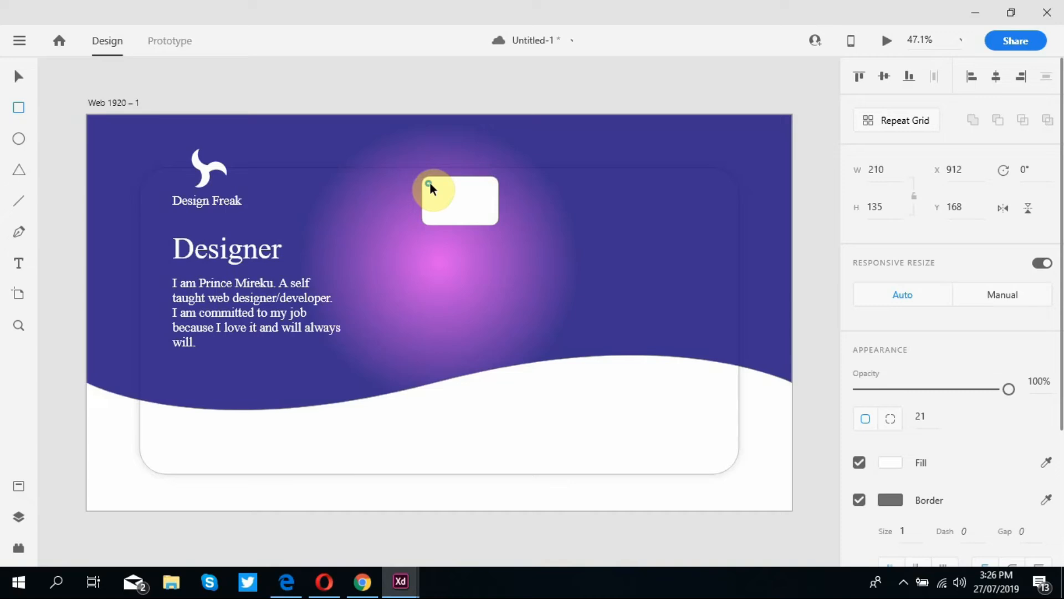
pyautogui.moveTo(465, 224)
pyautogui.mouseDown()
pyautogui.moveTo(464, 195)
pyautogui.moveTo(465, 207)
pyautogui.mouseUp()
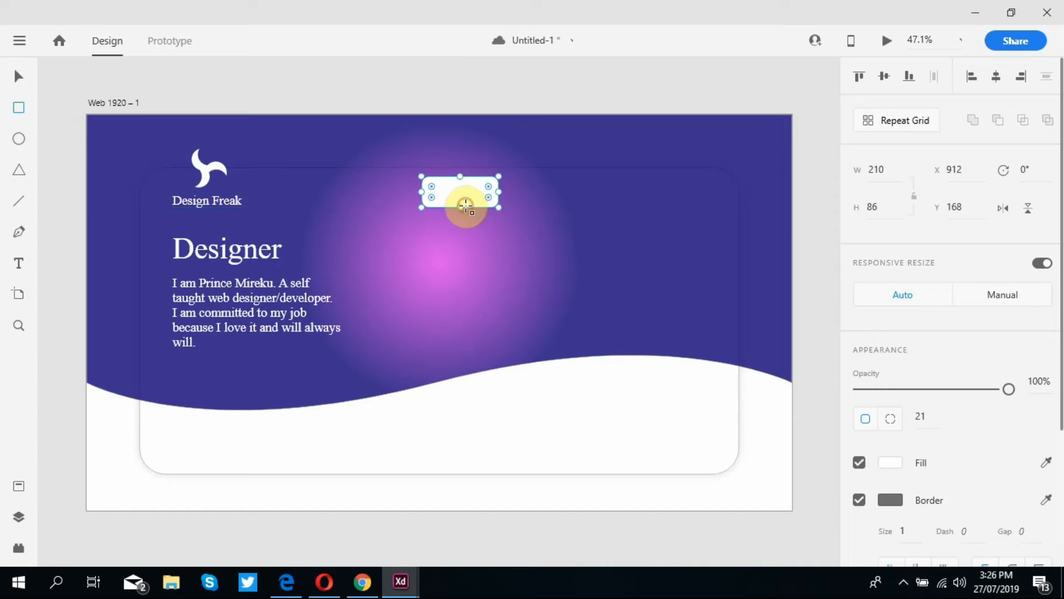
# Remove the rounded rectangle's fill and give it a white #FFFFFF border of size 4.
pyautogui.click(859, 462)
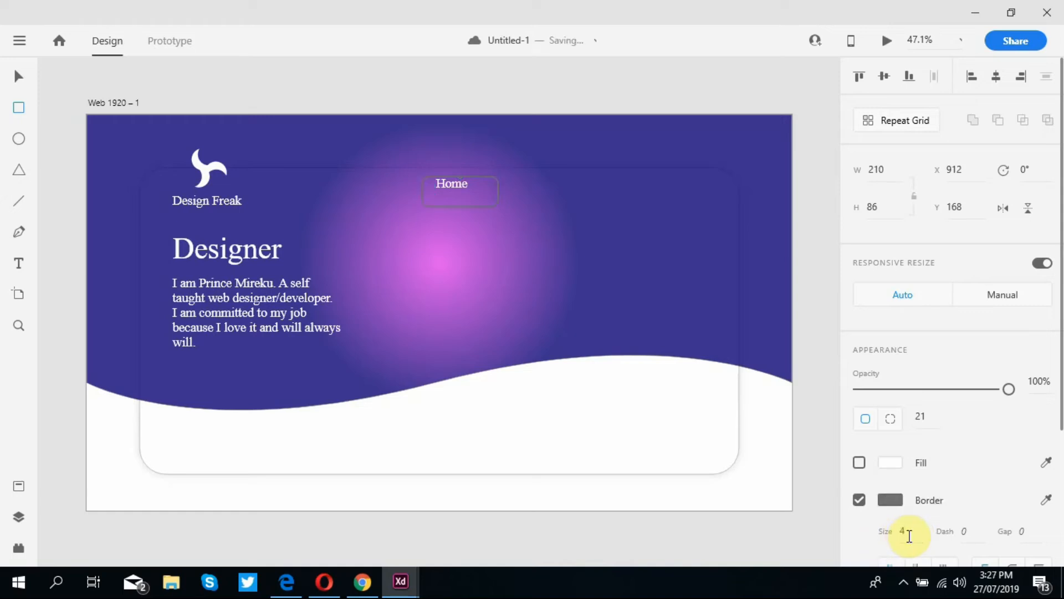
pyautogui.click(890, 499)
pyautogui.moveTo(659, 421); pyautogui.dragTo(644, 339)
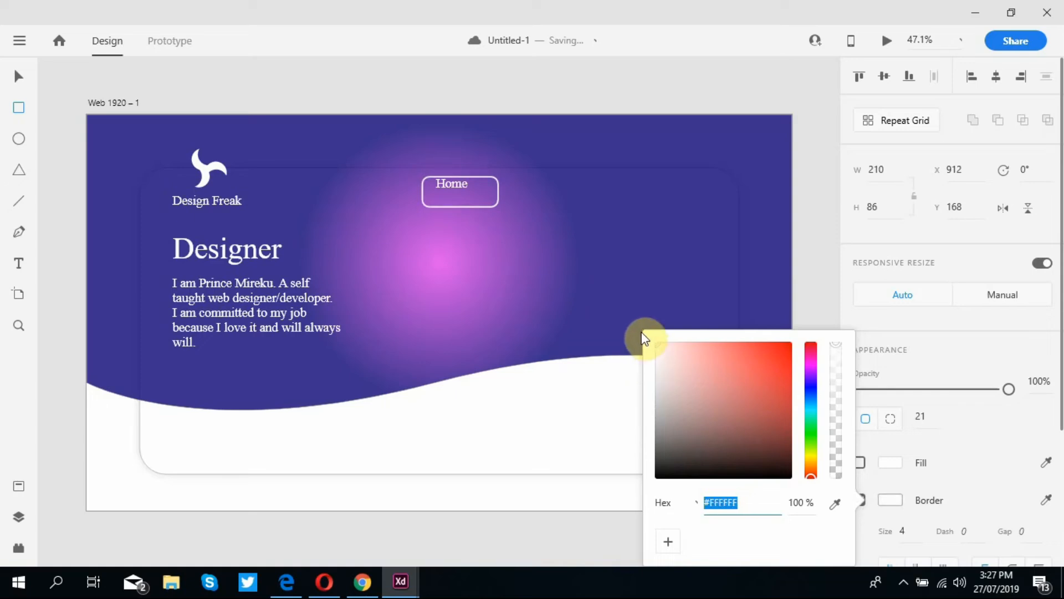
# Reduce the button outline's height to 76 and centre the Home text inside it at about X 974, Y 187.
pyautogui.click(460, 205)
pyautogui.moveTo(462, 207)
pyautogui.mouseDown()
pyautogui.moveTo(458, 186)
pyautogui.moveTo(451, 209)
pyautogui.mouseUp()
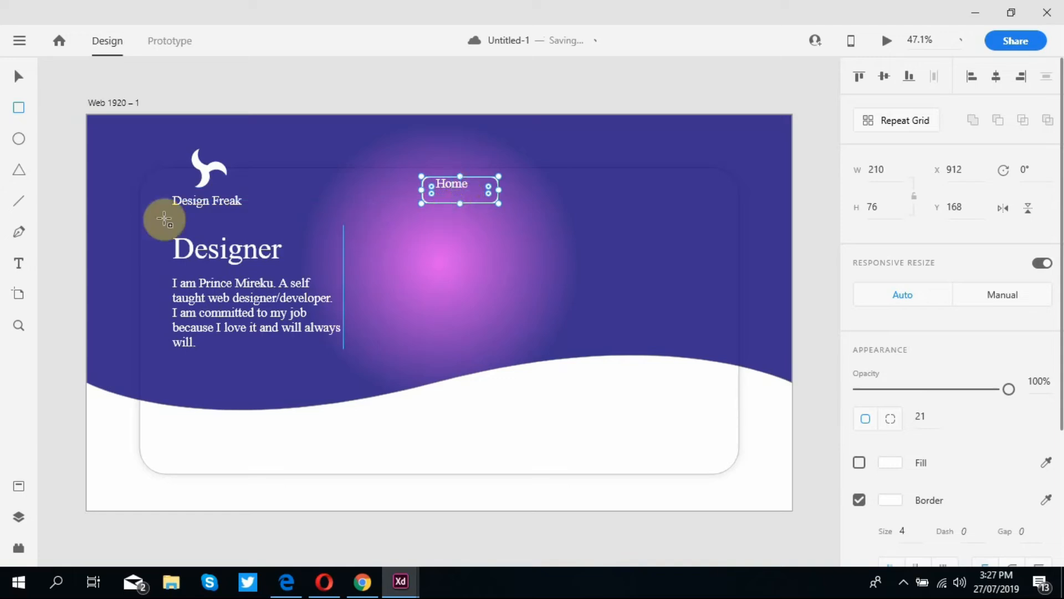
pyautogui.click(19, 76)
pyautogui.moveTo(454, 184); pyautogui.dragTo(462, 191)
# Duplicate the Home text level with the original, to the right of the outlined button at about X 1222, Y 187.
pyautogui.click(470, 191)
pyautogui.click(470, 191)
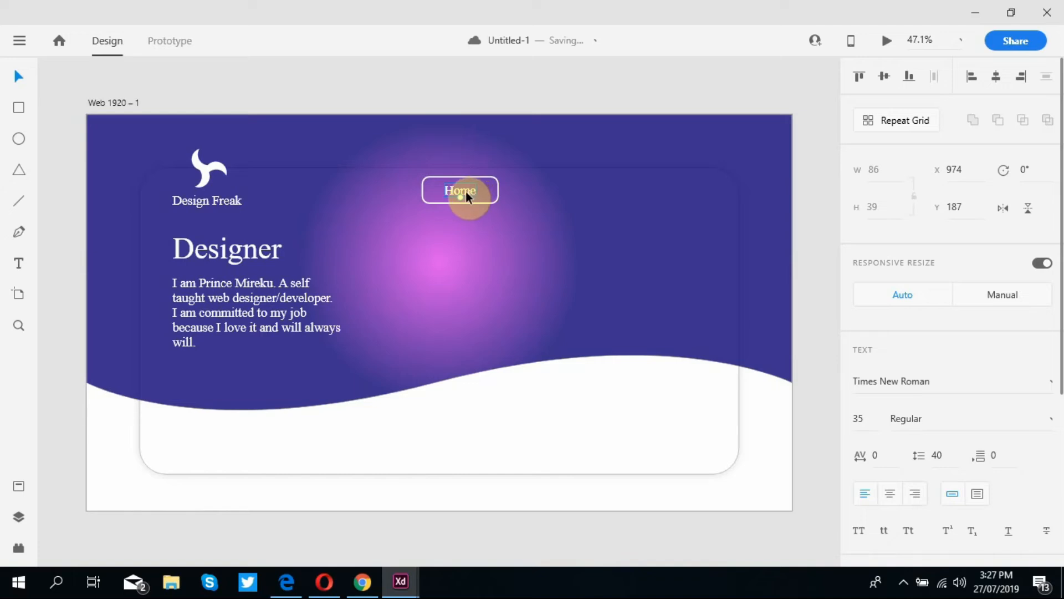
pyautogui.moveTo(466, 191); pyautogui.dragTo(558, 193)
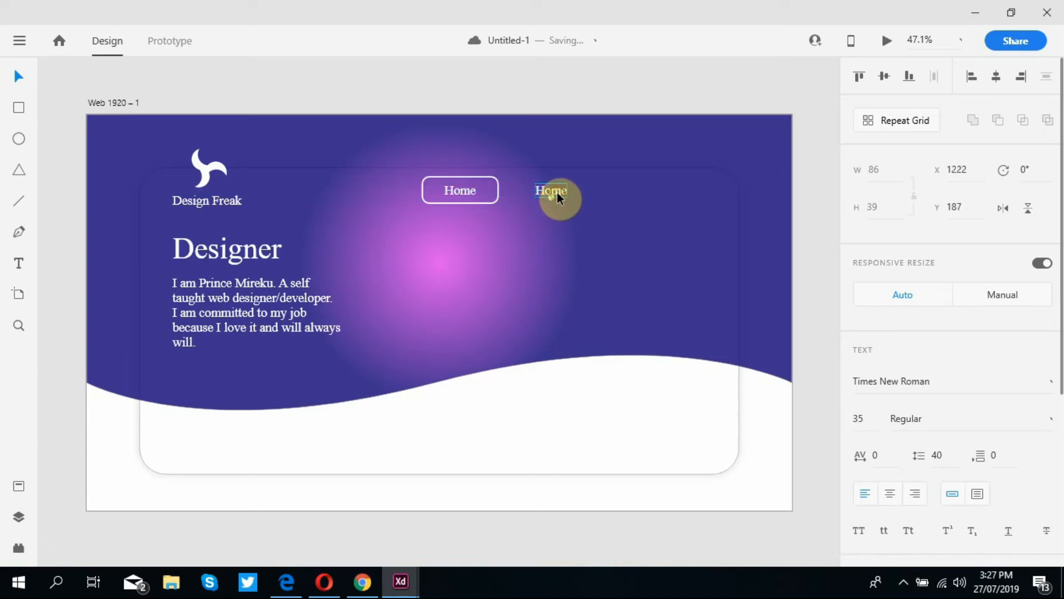
# Change the duplicated Home text beside the outlined button to About Us.
pyautogui.doubleClick(558, 191)
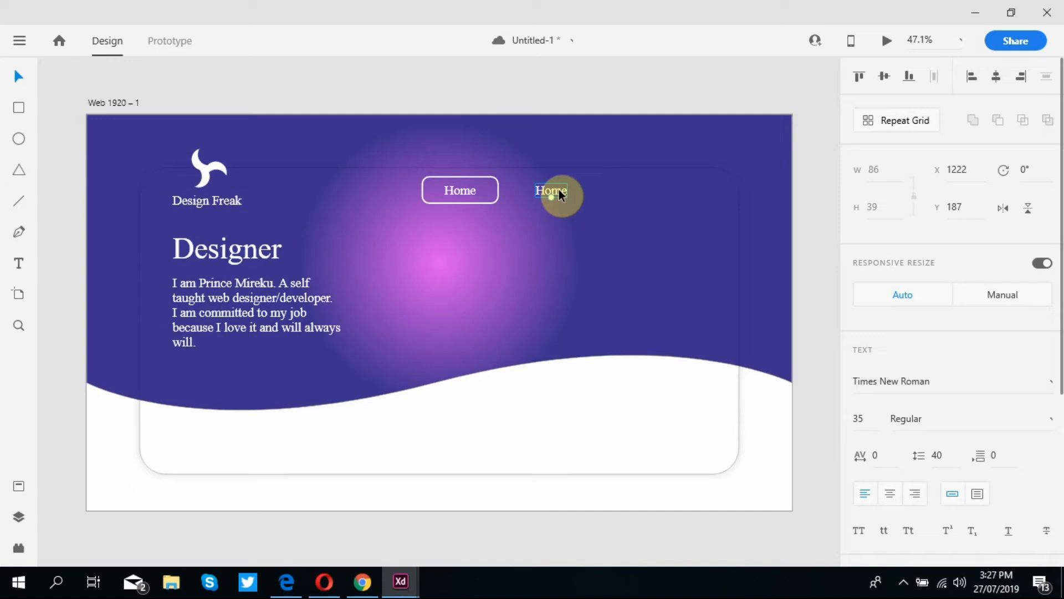
pyautogui.doubleClick(560, 190)
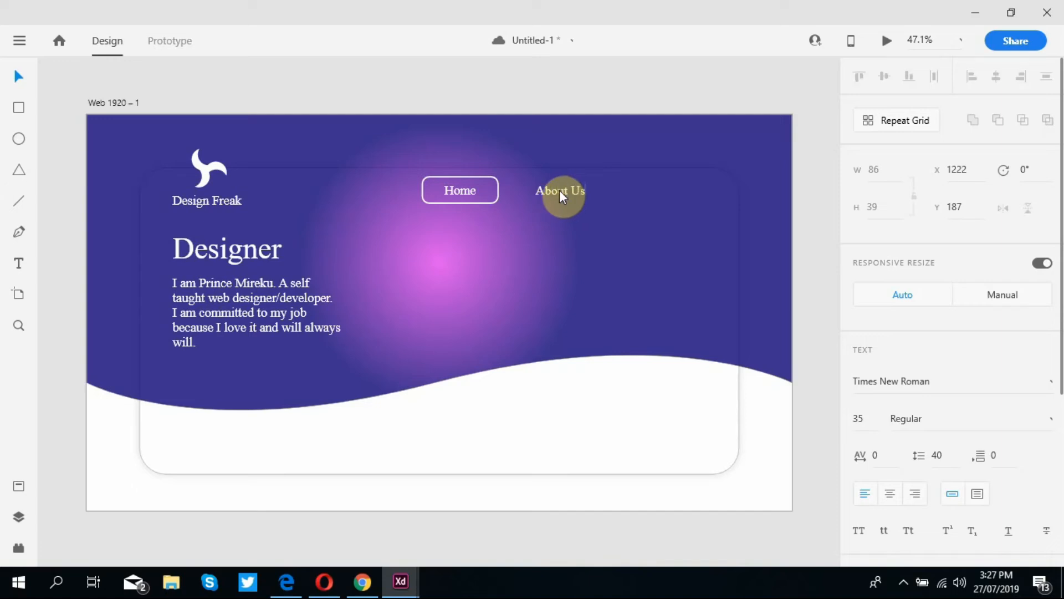
pyautogui.press('Escape')
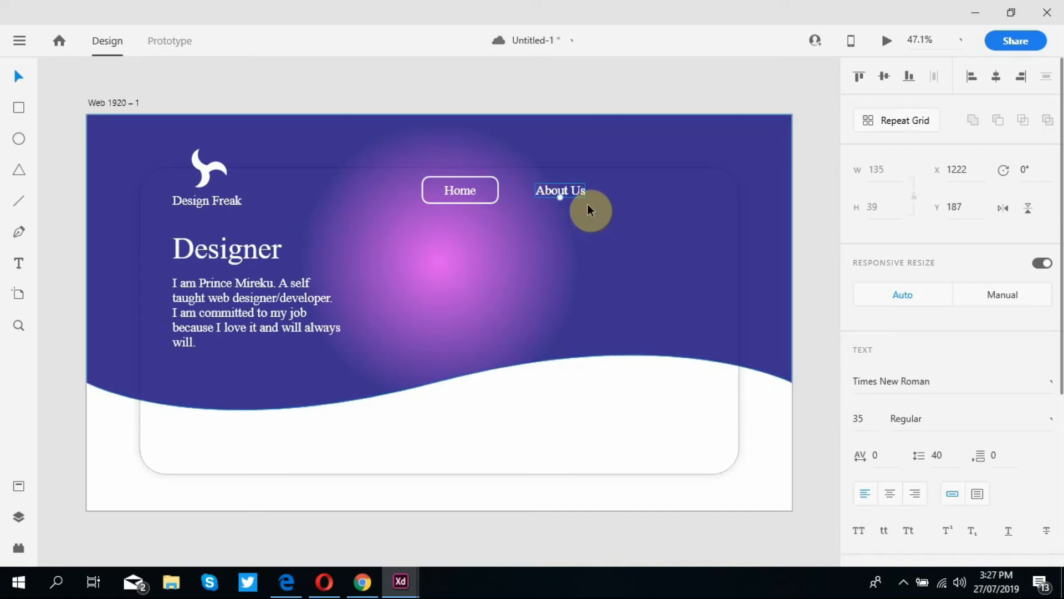
# Duplicate the About Us text level with it at about X 1402, Y 187, and change the copy to Contacts.
pyautogui.moveTo(565, 190); pyautogui.dragTo(630, 188)
pyautogui.doubleClick(631, 189)
pyautogui.write('Conta')
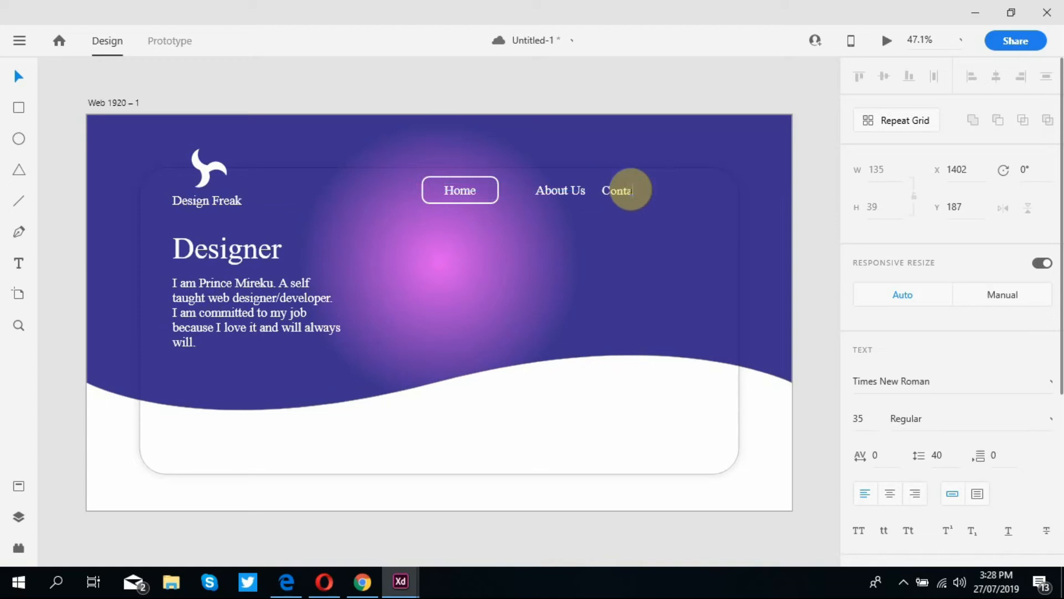
pyautogui.write('cts')
# Shift the About Us and Contacts texts slightly towards the Home button, keeping them level with it.
pyautogui.moveTo(553, 188); pyautogui.dragTo(541, 188)
pyautogui.moveTo(600, 189)
pyautogui.mouseDown()
pyautogui.moveTo(614, 188)
pyautogui.moveTo(605, 191)
pyautogui.mouseUp()
pyautogui.click(447, 398)
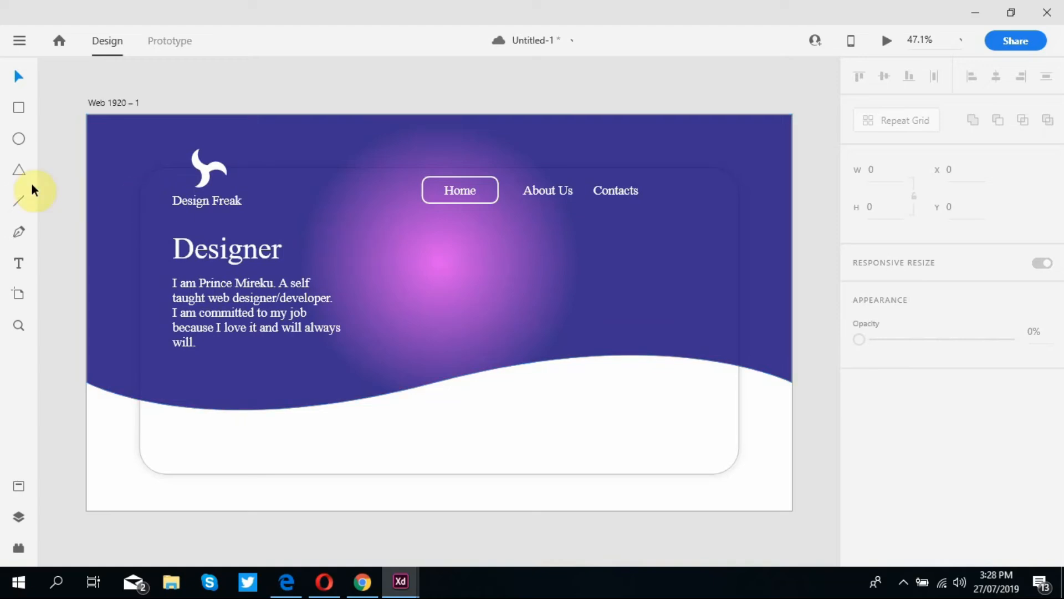
# Draw a circle about 500 by 500 and place it below the Home button at about X 756, Y 313.
pyautogui.click(22, 139)
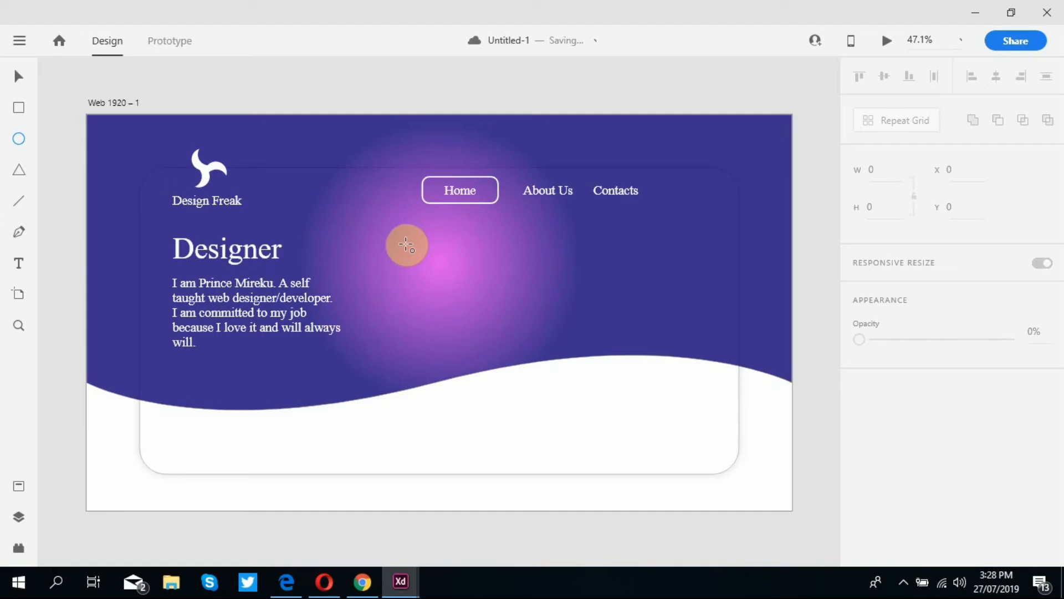
pyautogui.moveTo(416, 240); pyautogui.dragTo(528, 332)
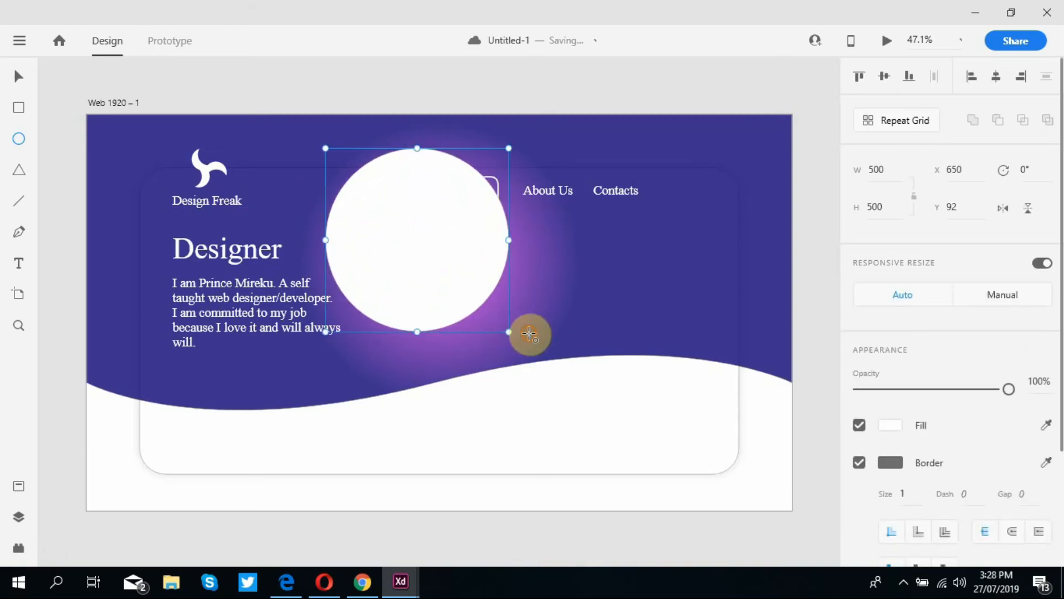
pyautogui.click(19, 75)
pyautogui.moveTo(428, 258); pyautogui.dragTo(471, 341)
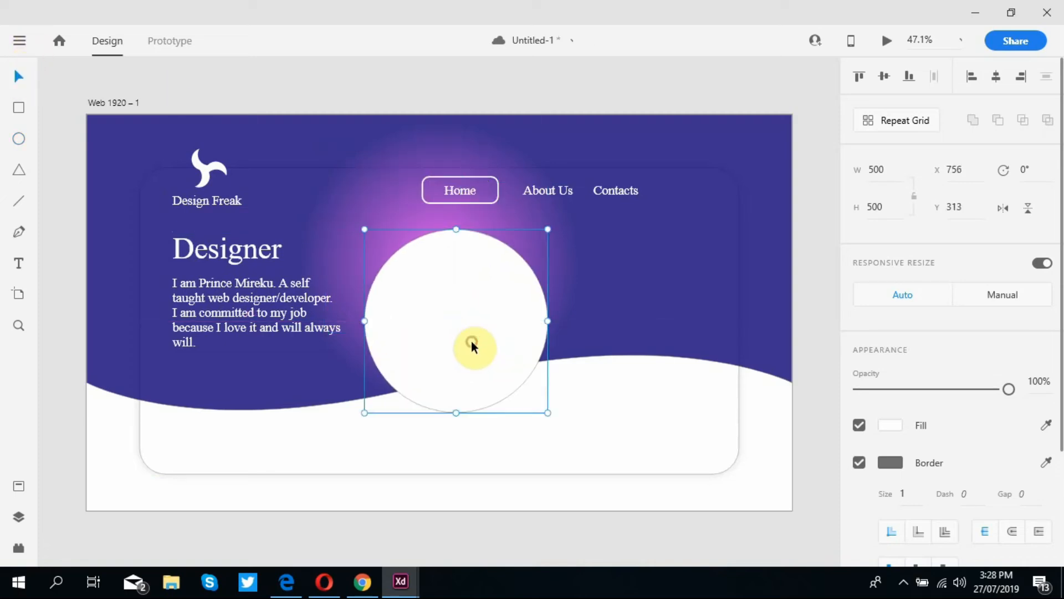
# Remove the circle's fill and give it a white #FFFFFF border of size 2.
pyautogui.click(911, 497)
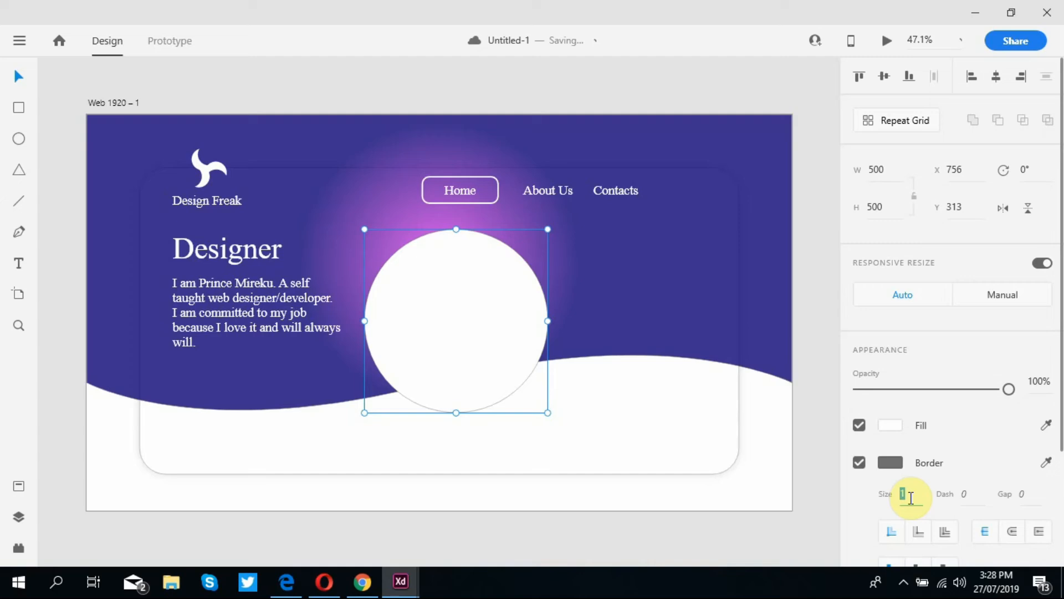
pyautogui.write('2')
pyautogui.press('Return')
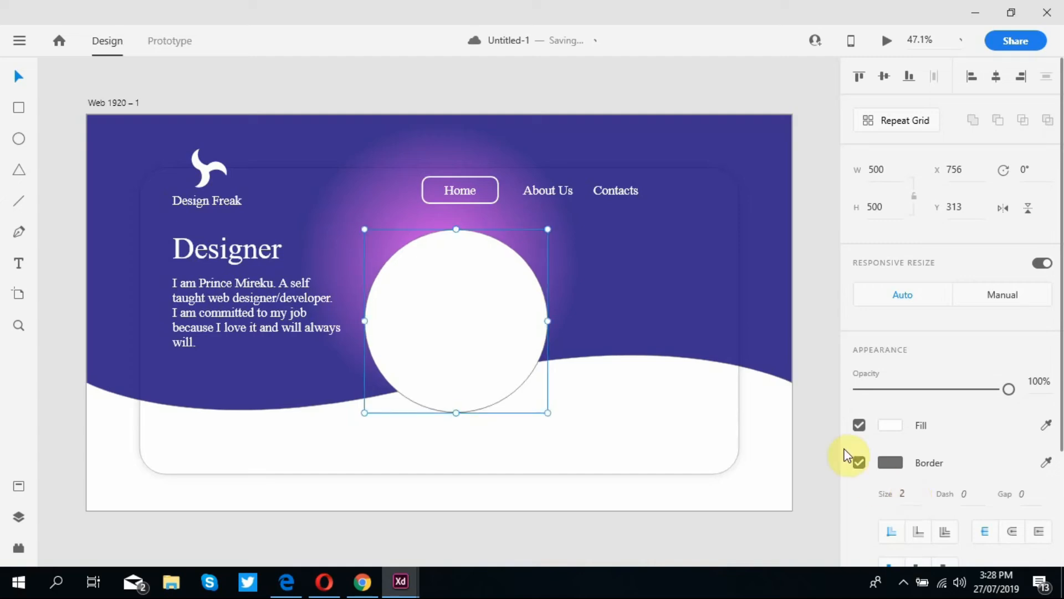
pyautogui.click(860, 427)
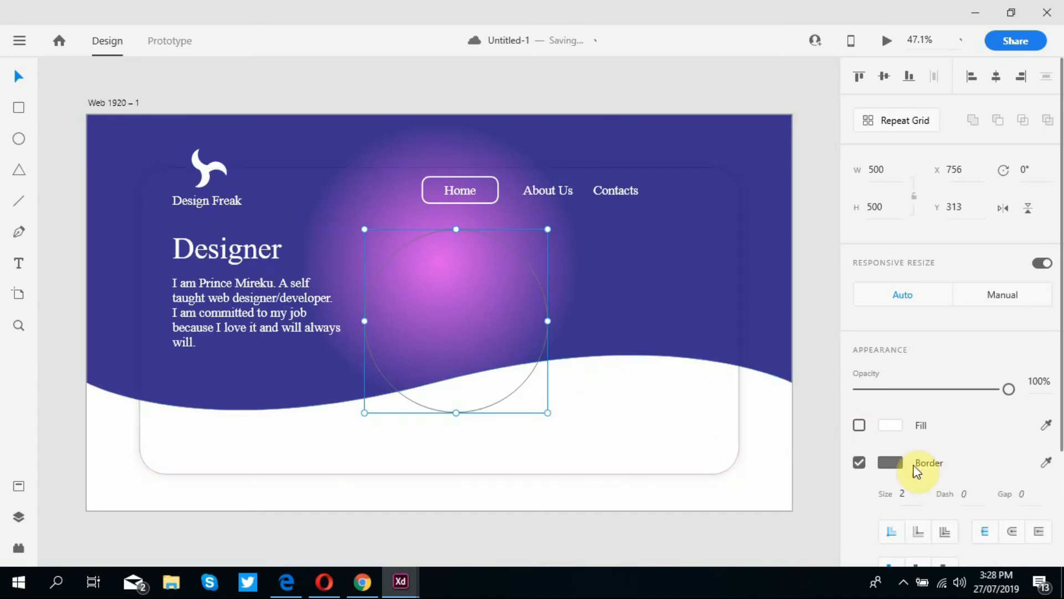
pyautogui.click(893, 463)
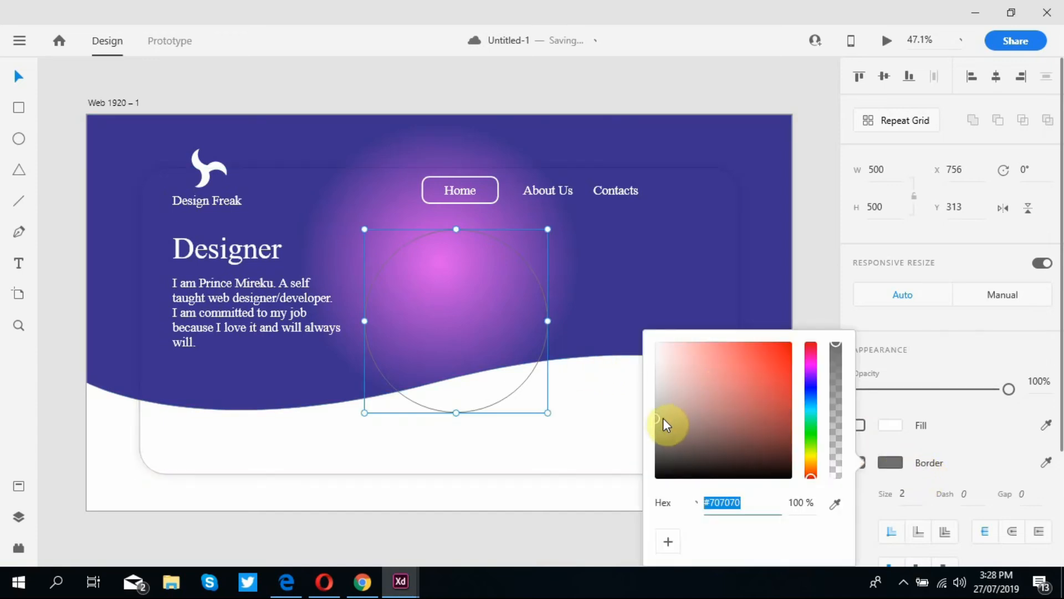
pyautogui.moveTo(658, 418); pyautogui.dragTo(650, 337)
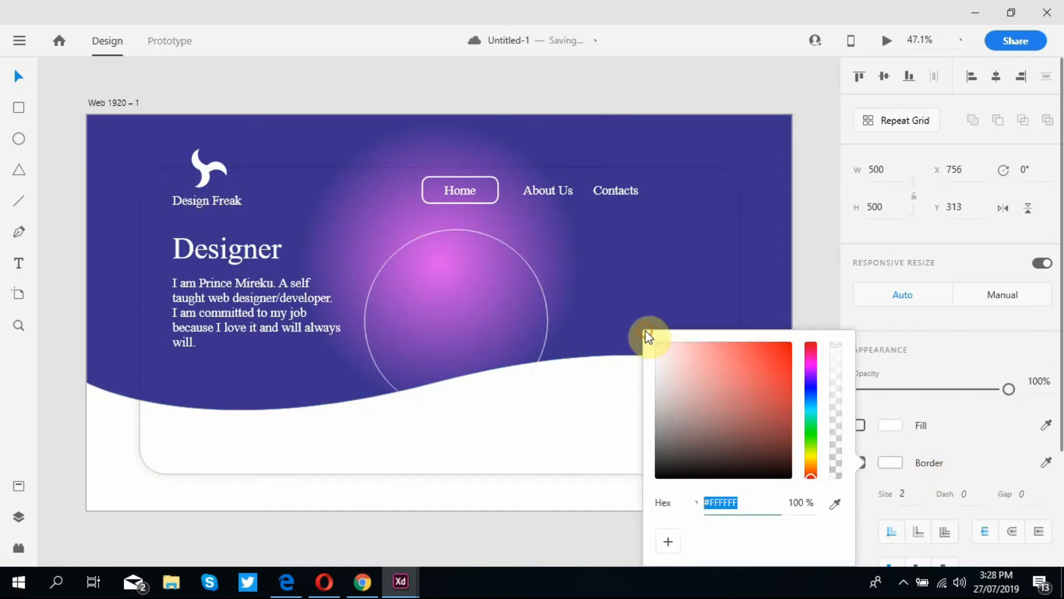
pyautogui.click(423, 287)
# Create a concentric copy inside the circle, about 442 by 442, at about X 785, Y 342.
pyautogui.click(385, 271)
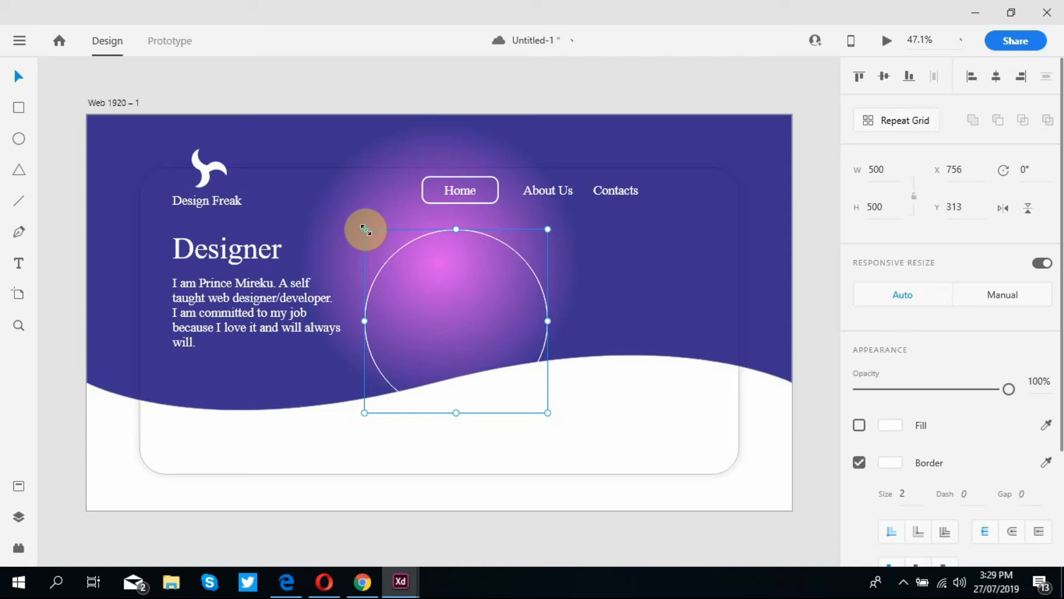
pyautogui.press('alt')
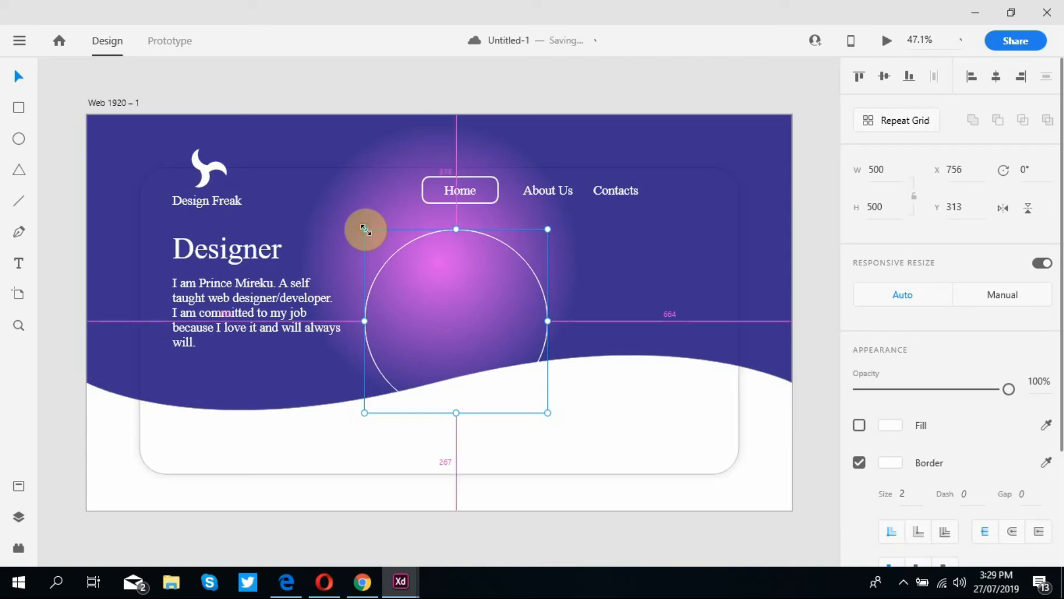
pyautogui.moveTo(366, 229); pyautogui.dragTo(375, 239)
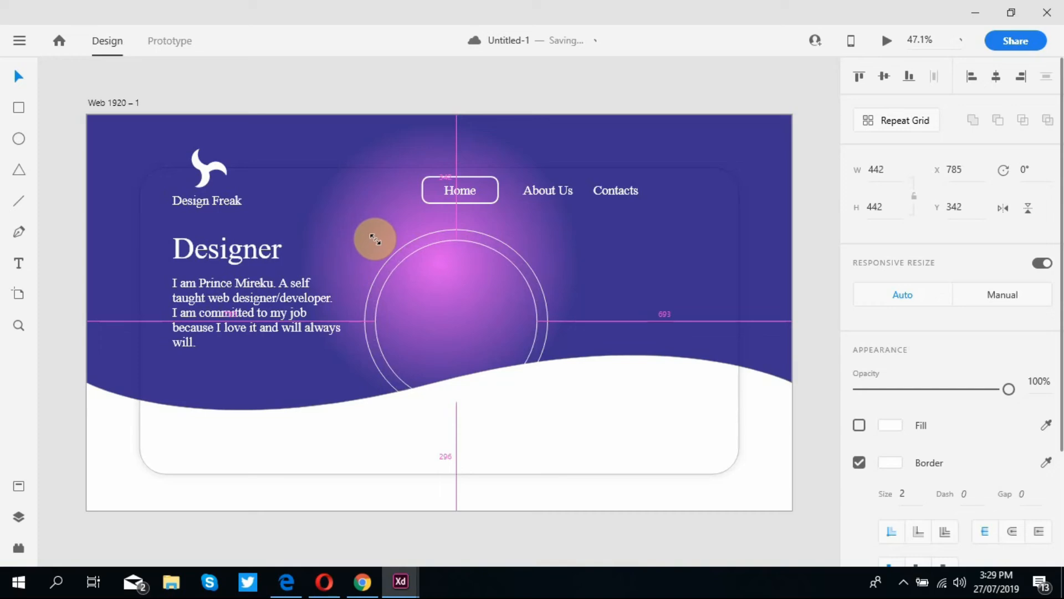
pyautogui.moveTo(375, 239); pyautogui.dragTo(375, 239)
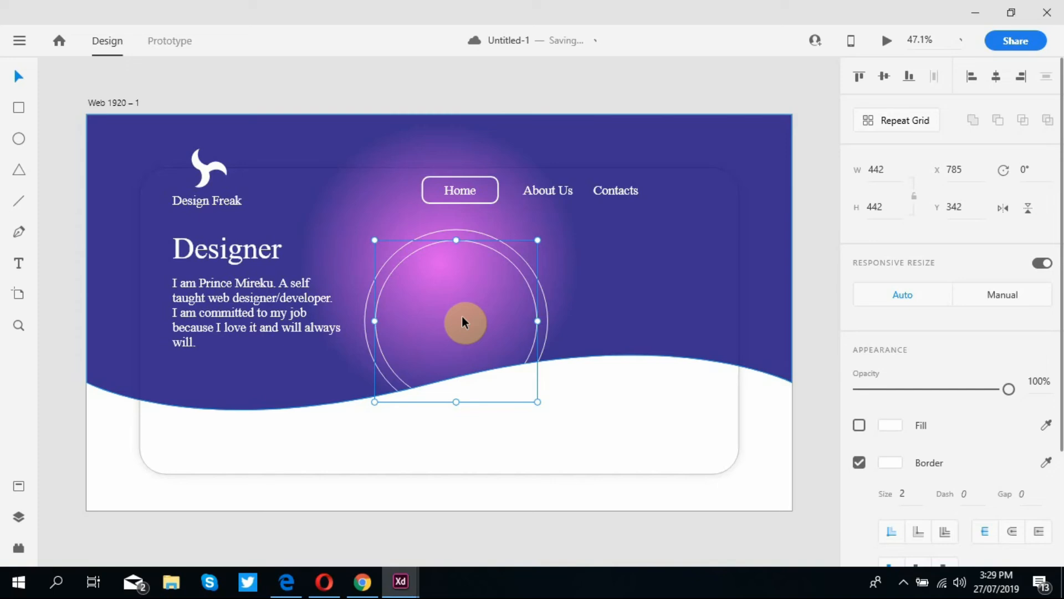
# Add three more concentric circle copies inside, starting about 364 wide and shrinking evenly to about 214 wide.
pyautogui.hotkey('ctrl', 'd')
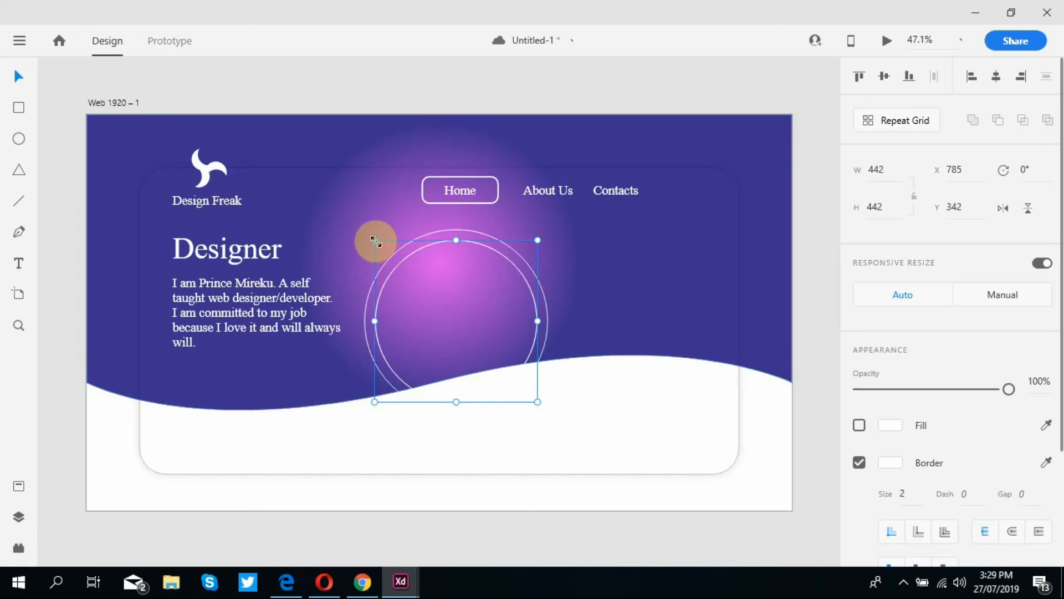
pyautogui.moveTo(374, 240); pyautogui.dragTo(389, 253)
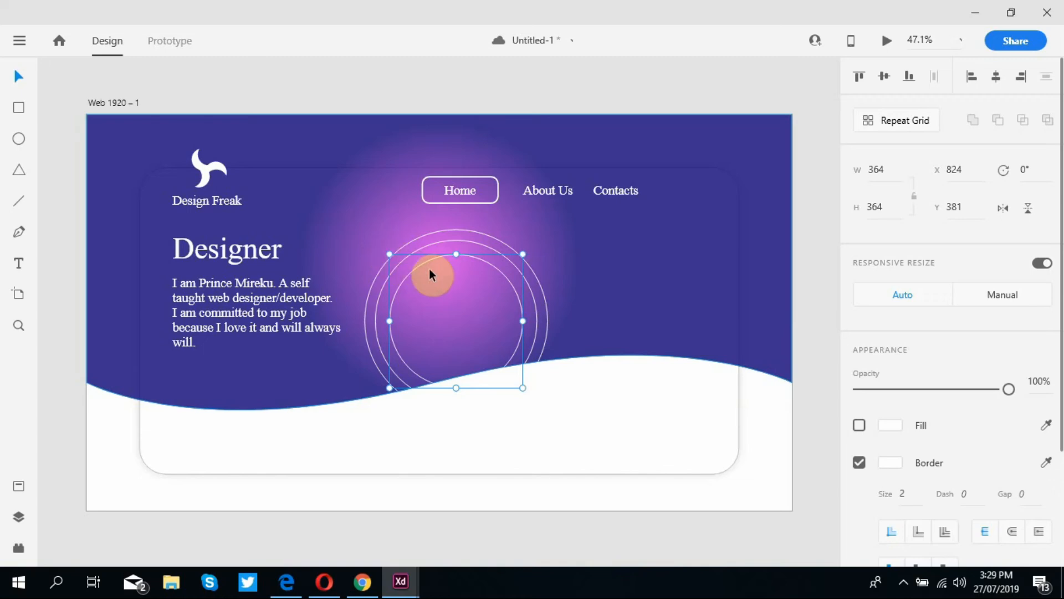
pyautogui.moveTo(389, 254); pyautogui.dragTo(411, 280)
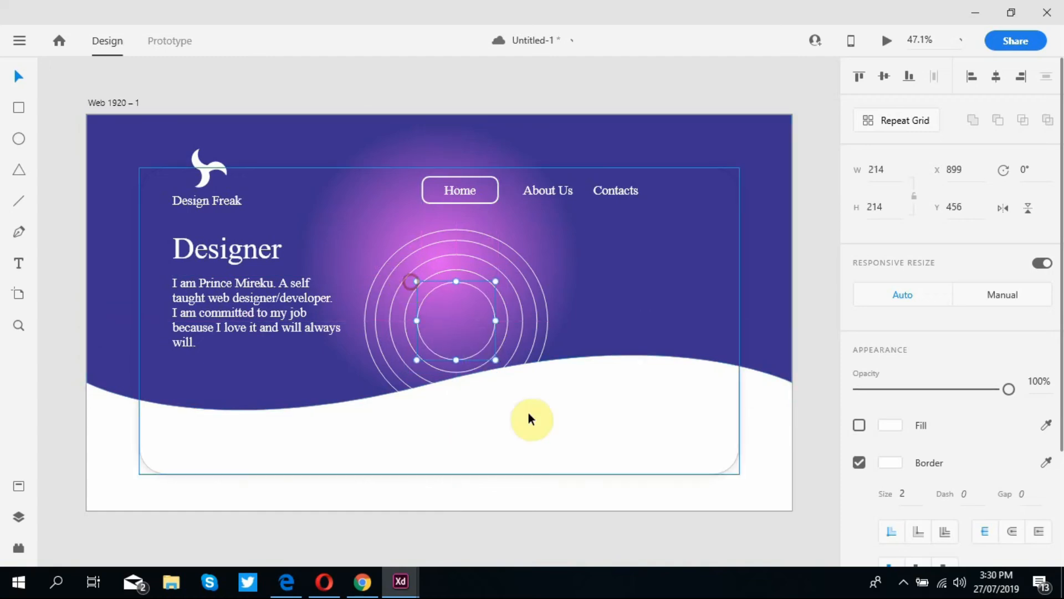
# Lower the wavy gradient background shape's opacity to 78%.
pyautogui.click(528, 413)
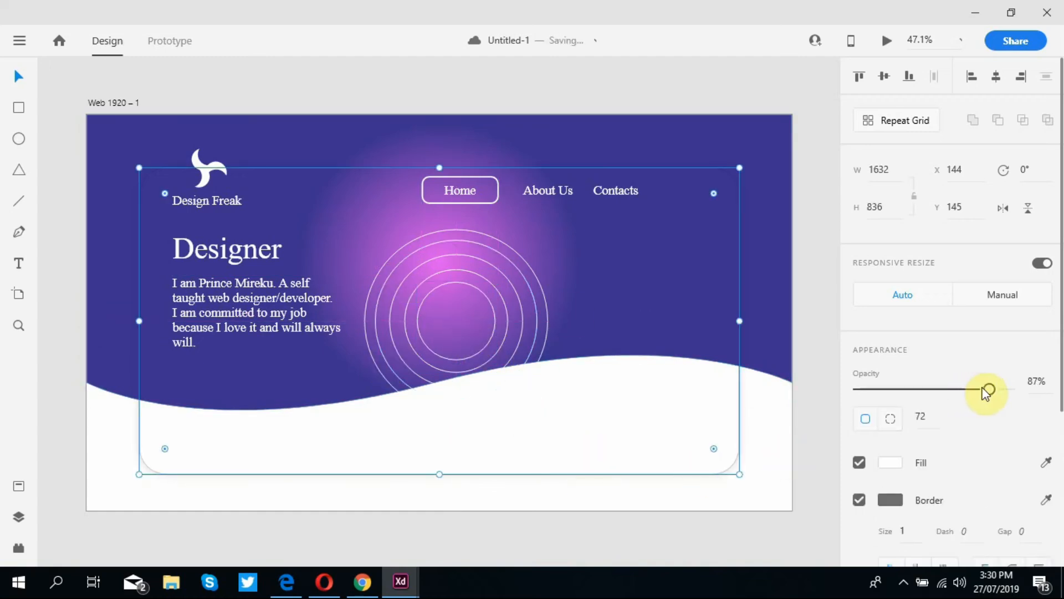
pyautogui.click(762, 308)
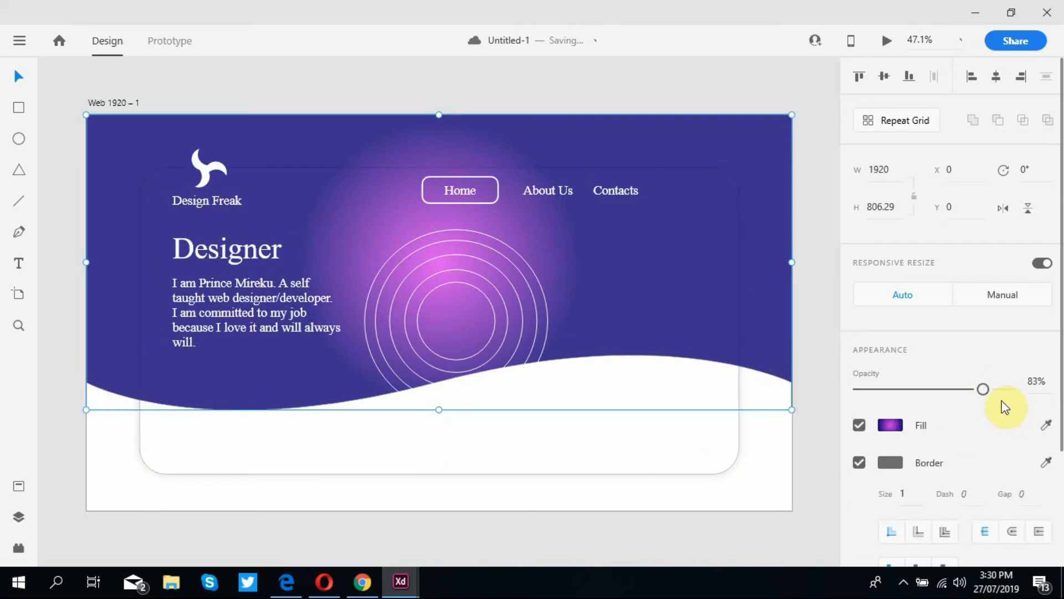
pyautogui.moveTo(985, 394); pyautogui.dragTo(977, 400)
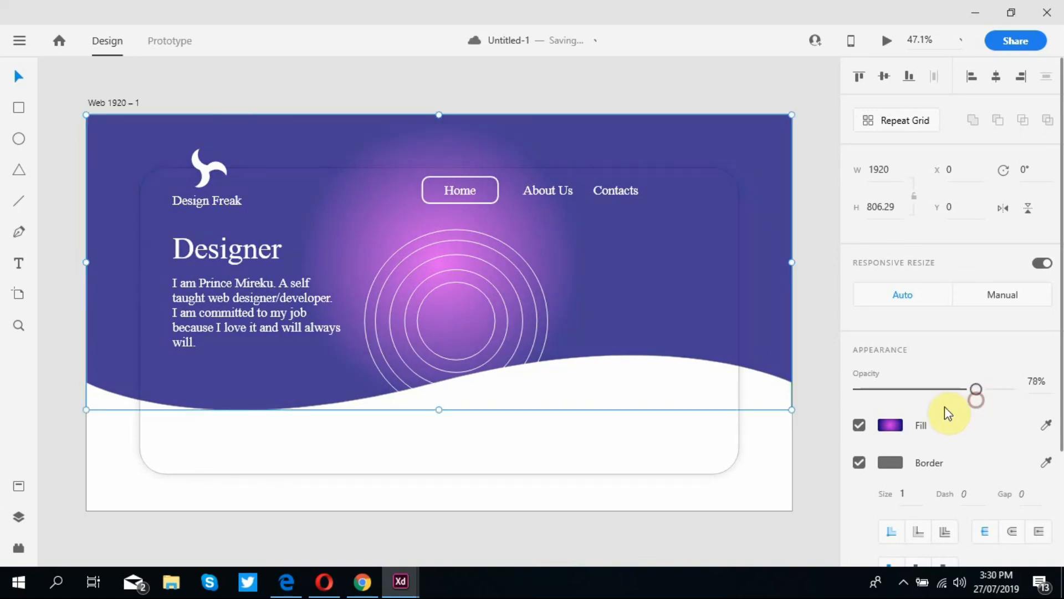
pyautogui.click(606, 524)
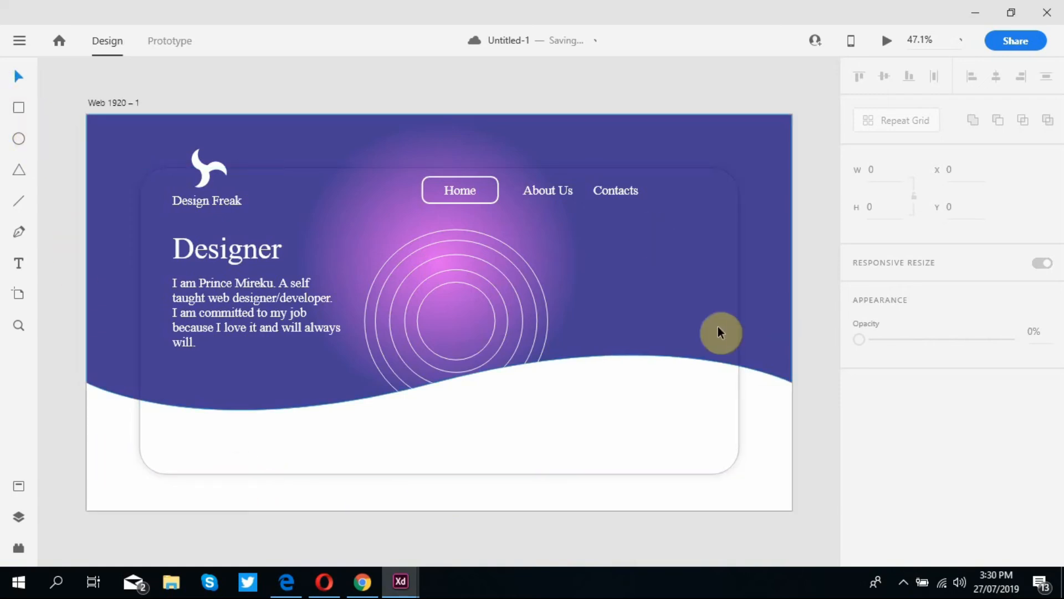
# Set the Web 1920 artboard's fill to light grey #DEDBDB.
pyautogui.click(103, 101)
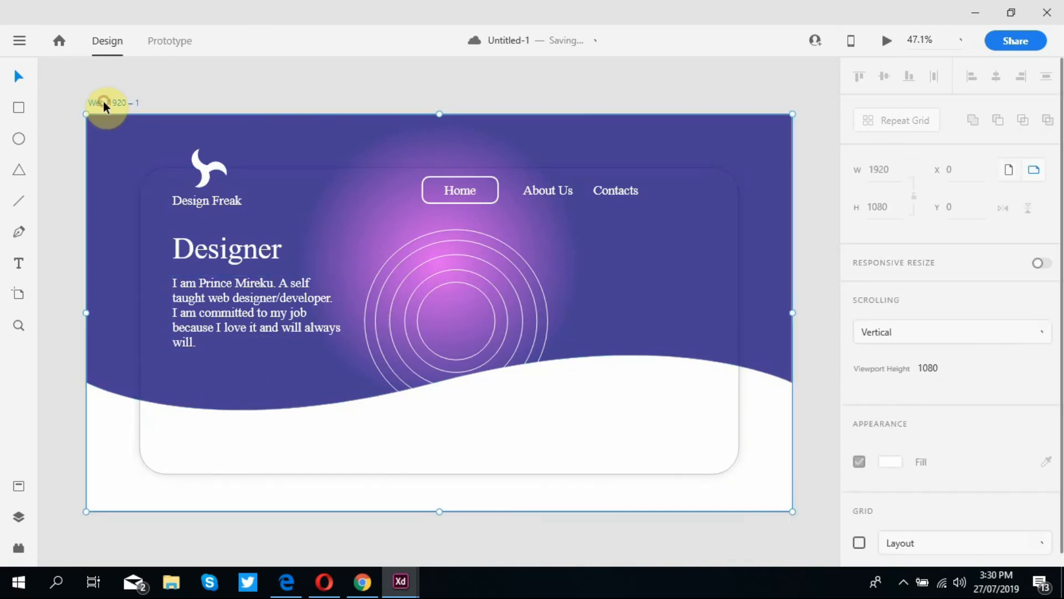
pyautogui.click(892, 463)
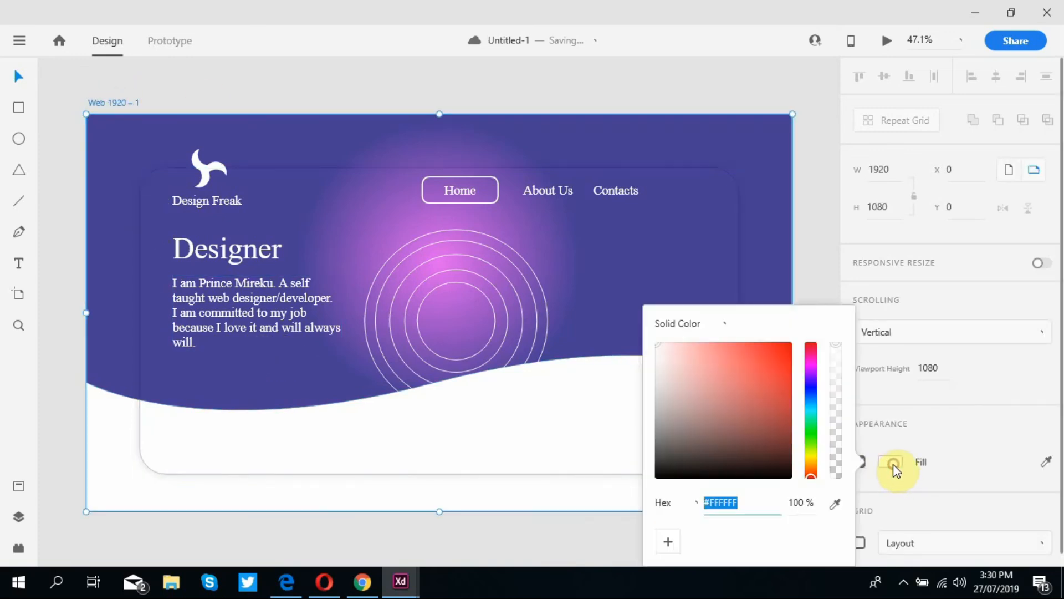
pyautogui.click(670, 397)
pyautogui.moveTo(665, 370); pyautogui.dragTo(664, 349)
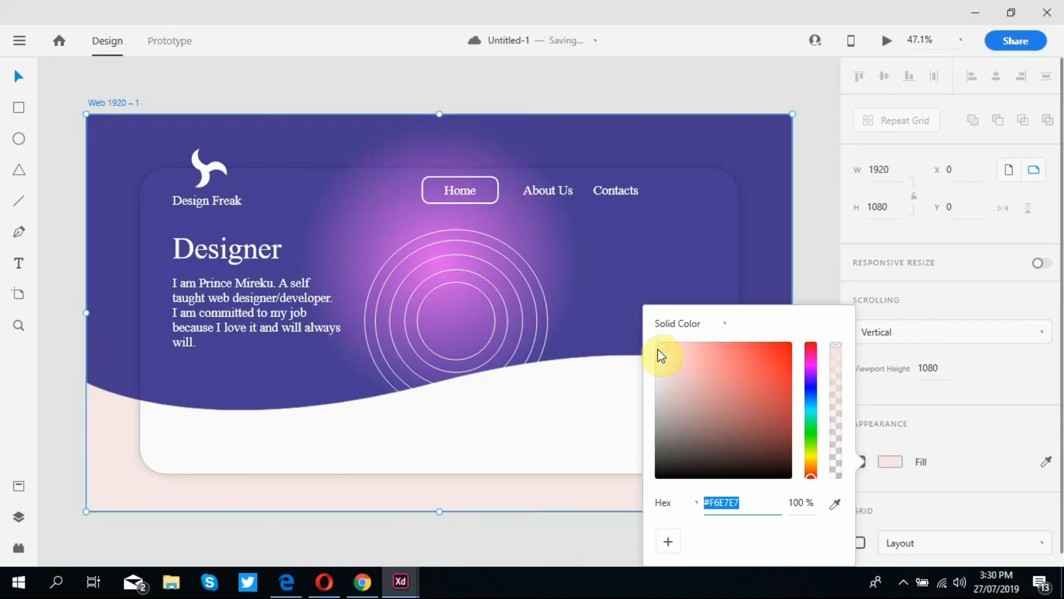
pyautogui.click(656, 350)
pyautogui.moveTo(657, 351); pyautogui.dragTo(657, 361)
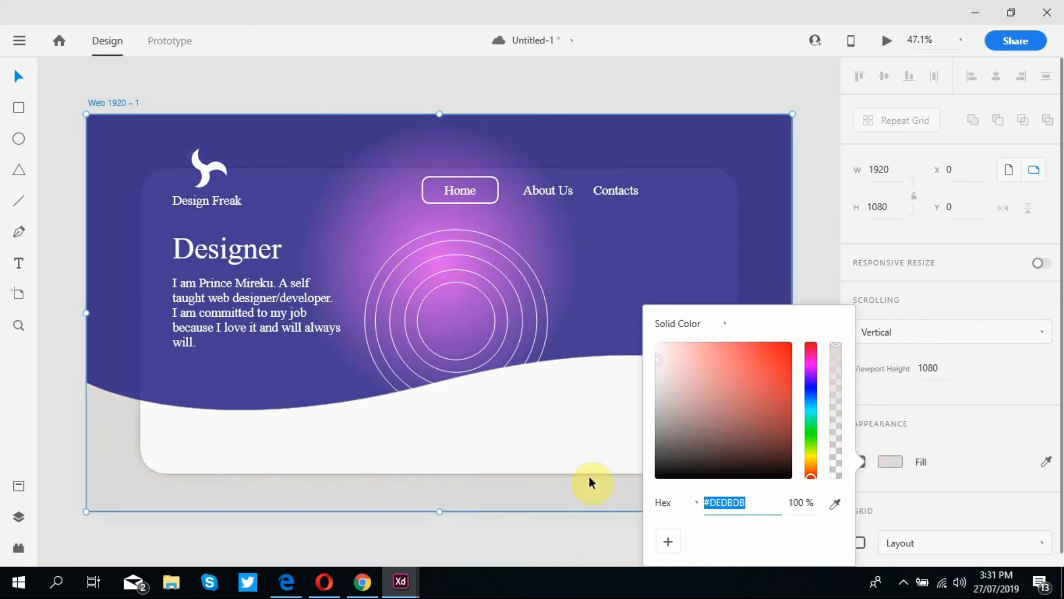
pyautogui.click(555, 551)
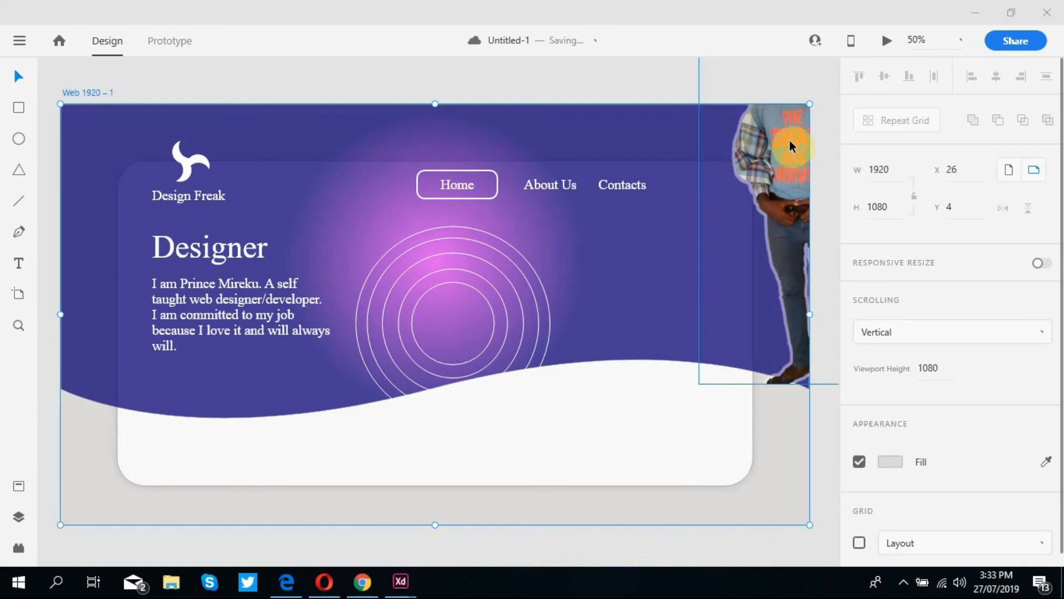
# Move the imported cut-out photo of the standing man to about X 1476, Y 168, overlapping the card's edge.
pyautogui.moveTo(790, 143); pyautogui.dragTo(727, 295)
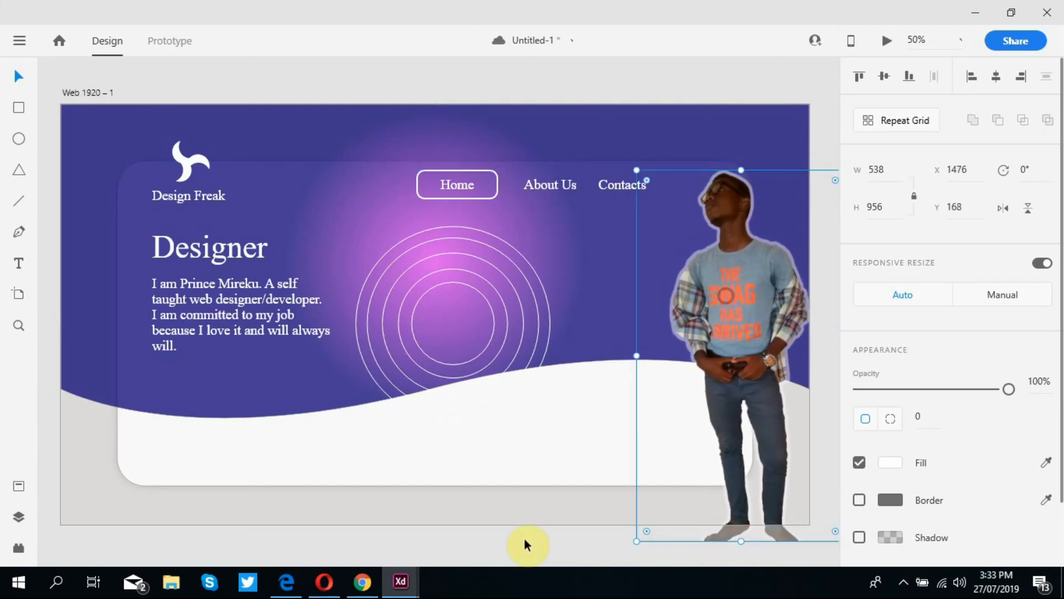
pyautogui.click(524, 539)
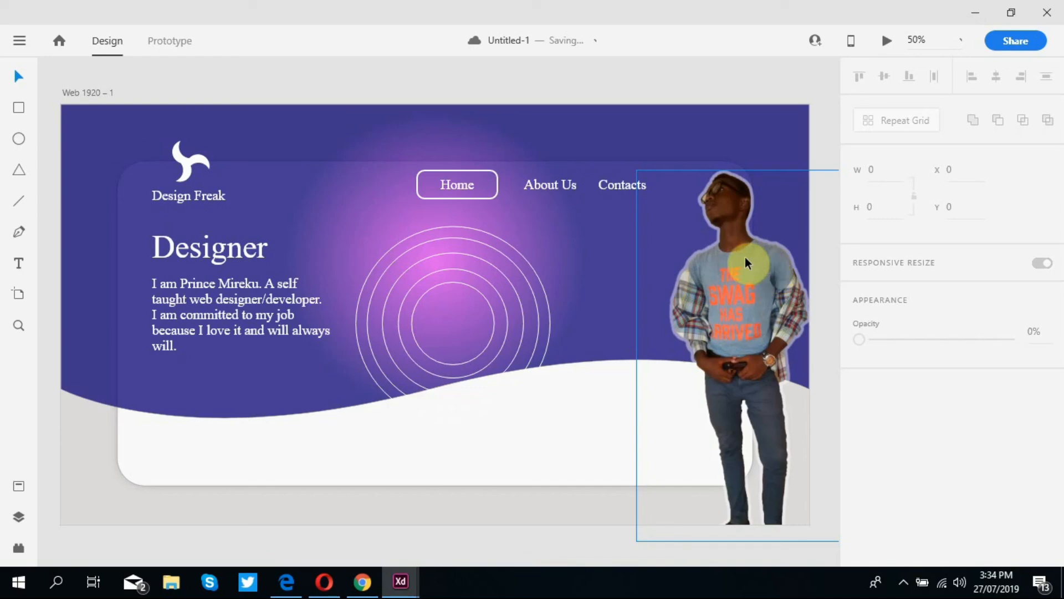
# Add the text JP just above the About Us menu item at about X 1188.
pyautogui.click(19, 263)
pyautogui.click(523, 171)
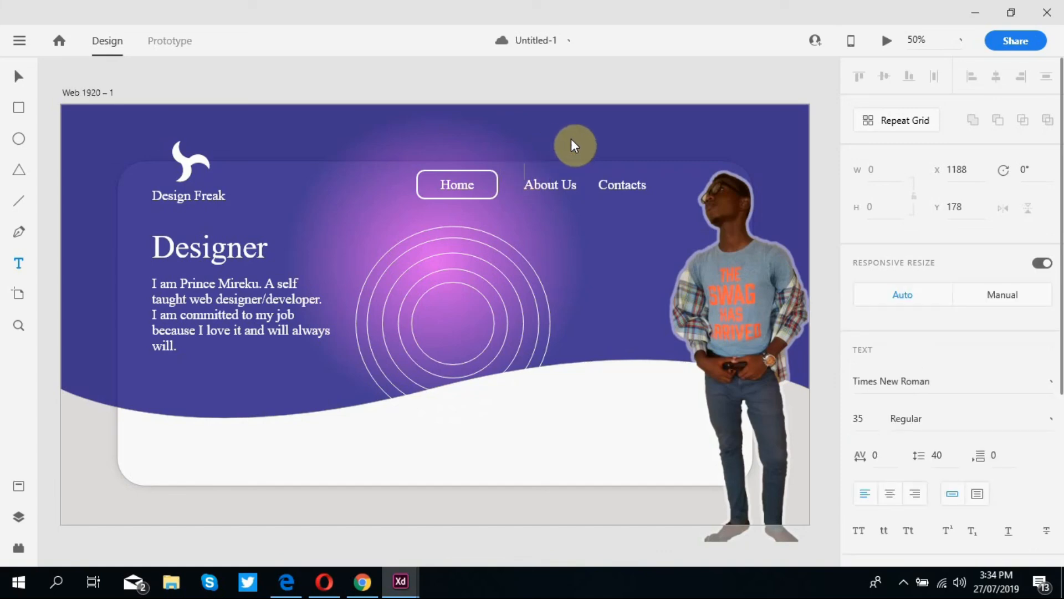
pyautogui.write('Jp')
pyautogui.press('BackSpace')
pyautogui.press('BackSpace')
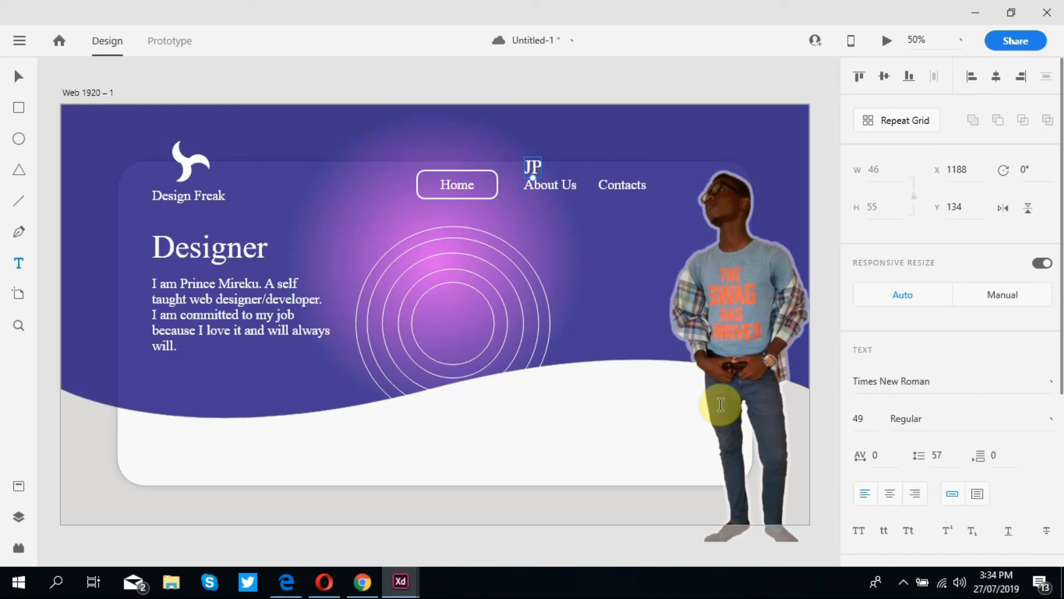
# Enlarge the JP text to font size 105.
pyautogui.hotkey('ctrl', 'shift', '.')
pyautogui.hotkey('ctrl', 'shift', '.')
pyautogui.hotkey('ctrl', 'shift', '.')
pyautogui.hotkey('ctrl', 'shift', '.')
pyautogui.hotkey('ctrl', 'shift', '.')
pyautogui.hotkey('ctrl', 'shift', '.')
pyautogui.hotkey('ctrl', 'shift', '.')
pyautogui.hotkey('ctrl', 'shift', '.')
pyautogui.hotkey('ctrl', 'shift', '.')
pyautogui.hotkey('ctrl', 'shift', '.')
pyautogui.hotkey('ctrl', 'shift', '.')
pyautogui.hotkey('ctrl', 'shift', '.')
pyautogui.hotkey('ctrl', 'shift', '.')
pyautogui.hotkey('ctrl', 'shift', '.')
pyautogui.hotkey('ctrl', 'shift', '.')
pyautogui.hotkey('ctrl', 'shift', '.')
pyautogui.hotkey('ctrl', 'shift', '.')
pyautogui.hotkey('ctrl', 'shift', '.')
pyautogui.hotkey('ctrl', 'shift', '.')
pyautogui.hotkey('ctrl', 'shift', '.')
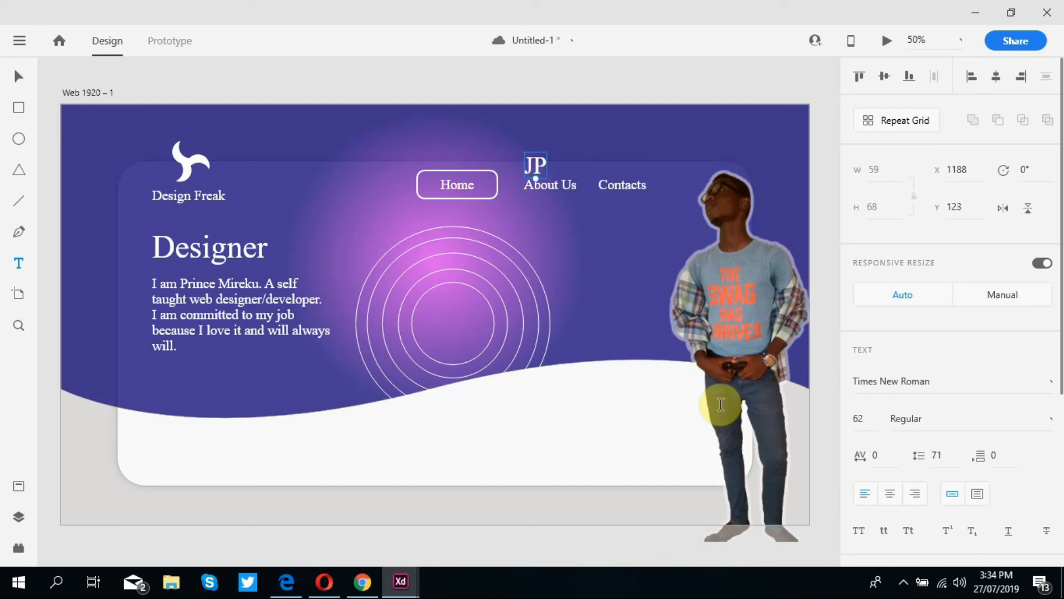
pyautogui.hotkey('ctrl', 'shift', '.')
pyautogui.hotkey('ctrl', 'shift', '.')
pyautogui.hotkey('ctrl', 'shift', '.')
pyautogui.hotkey('ctrl', 'shift', '.')
pyautogui.hotkey('ctrl', 'shift', '.')
pyautogui.hotkey('ctrl', 'shift', '.')
pyautogui.hotkey('ctrl', 'shift', '.')
pyautogui.hotkey('ctrl', 'shift', '.')
pyautogui.hotkey('ctrl', 'shift', '.')
pyautogui.hotkey('ctrl', 'shift', '.')
pyautogui.hotkey('ctrl', 'shift', '.')
pyautogui.hotkey('ctrl', 'shift', '.')
pyautogui.hotkey('ctrl', 'shift', '.')
pyautogui.hotkey('ctrl', 'shift', '.')
pyautogui.hotkey('ctrl', 'shift', '.')
pyautogui.hotkey('ctrl', 'shift', '.')
pyautogui.hotkey('ctrl', 'shift', '.')
pyautogui.hotkey('ctrl', 'shift', '.')
pyautogui.hotkey('ctrl', 'shift', '.')
pyautogui.hotkey('ctrl', 'shift', '.')
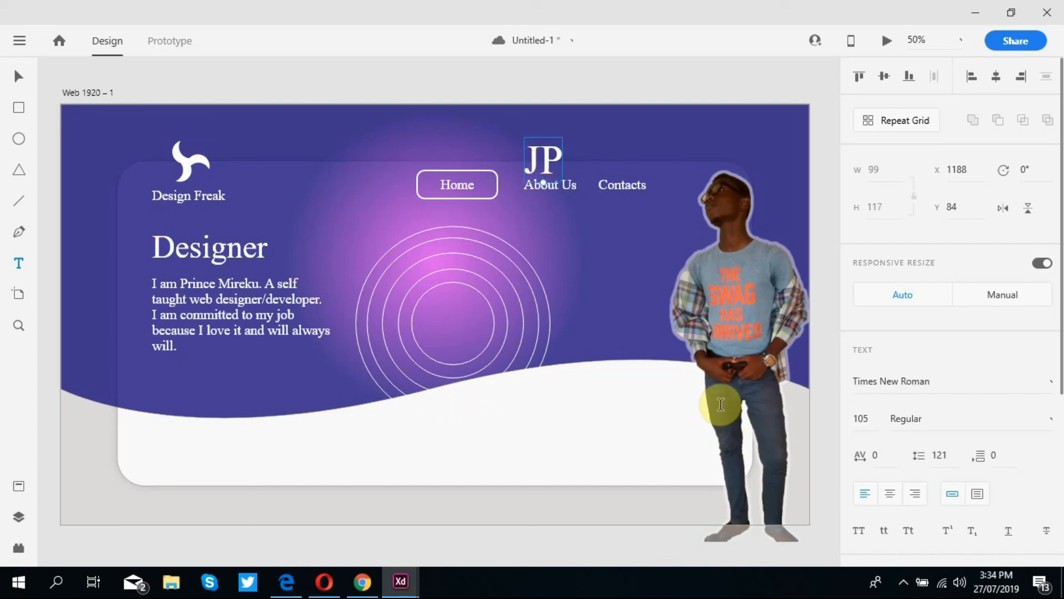
# Enlarge the JP text to font size 400 and move it over the About Us and Contacts items, to about X 1134, Y -34.
pyautogui.click(864, 416)
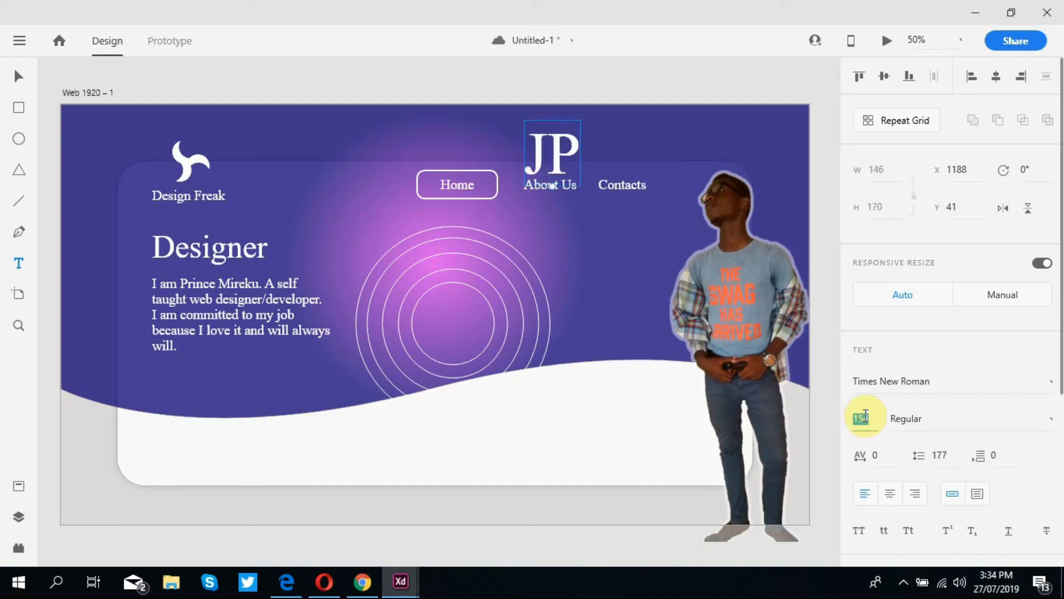
pyautogui.write('200')
pyautogui.press('Return')
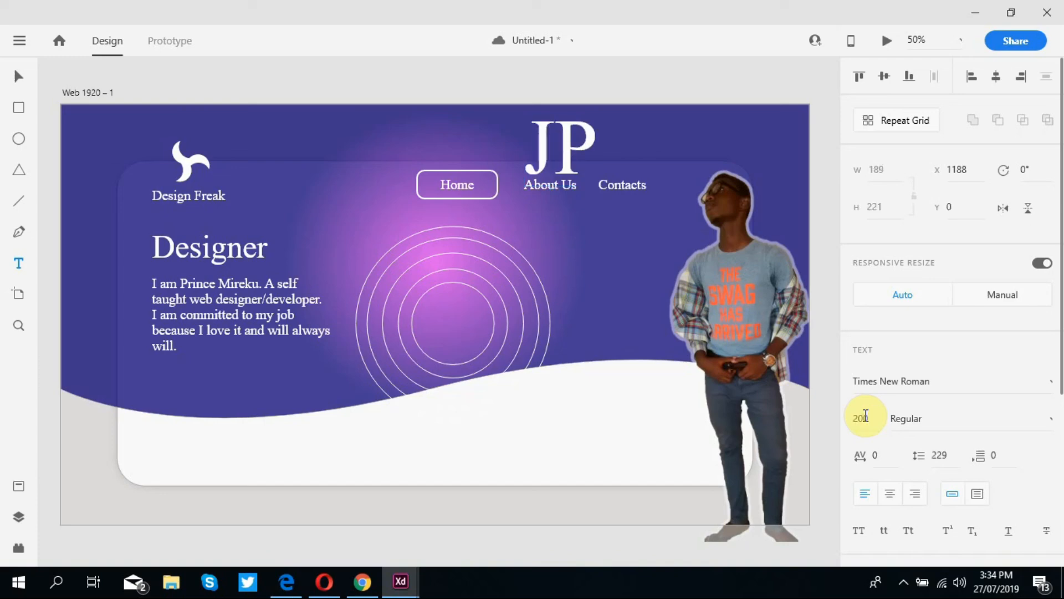
pyautogui.click(857, 418)
pyautogui.press('BackSpace')
pyautogui.write('4')
pyautogui.press('Return')
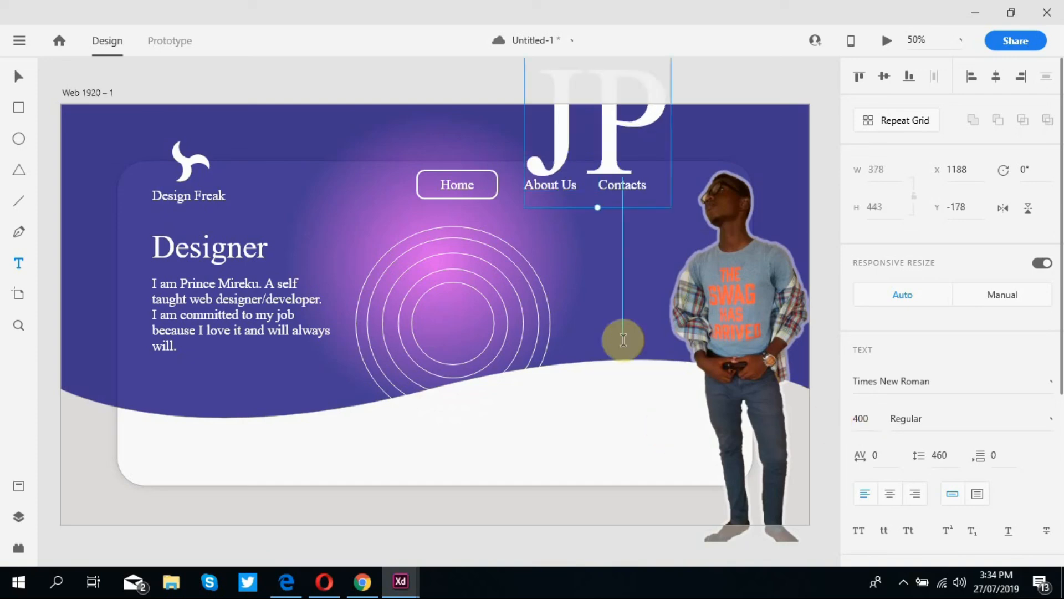
pyautogui.press('v')
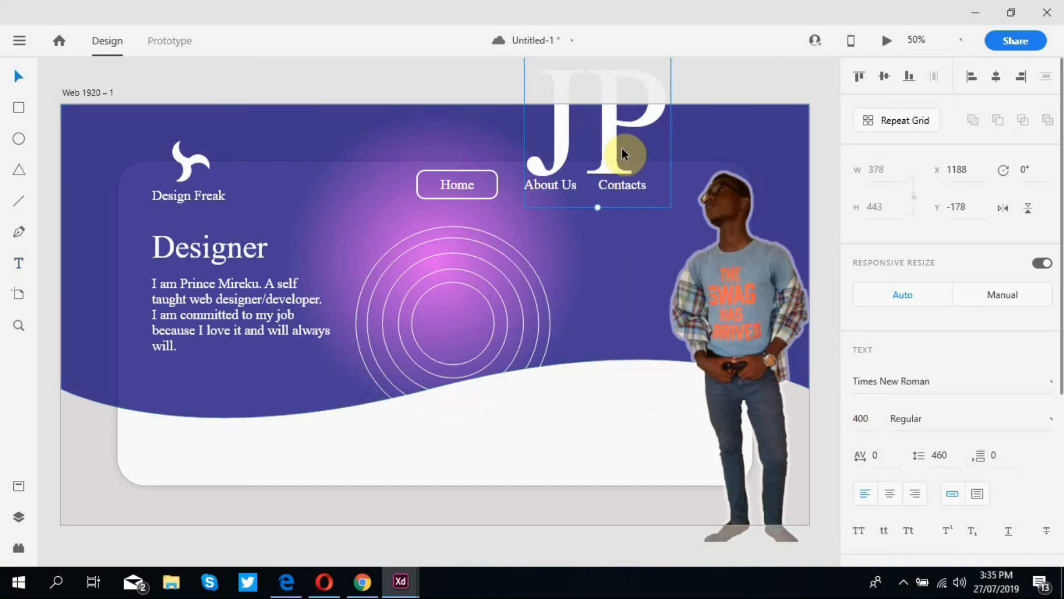
pyautogui.moveTo(614, 149); pyautogui.dragTo(594, 200)
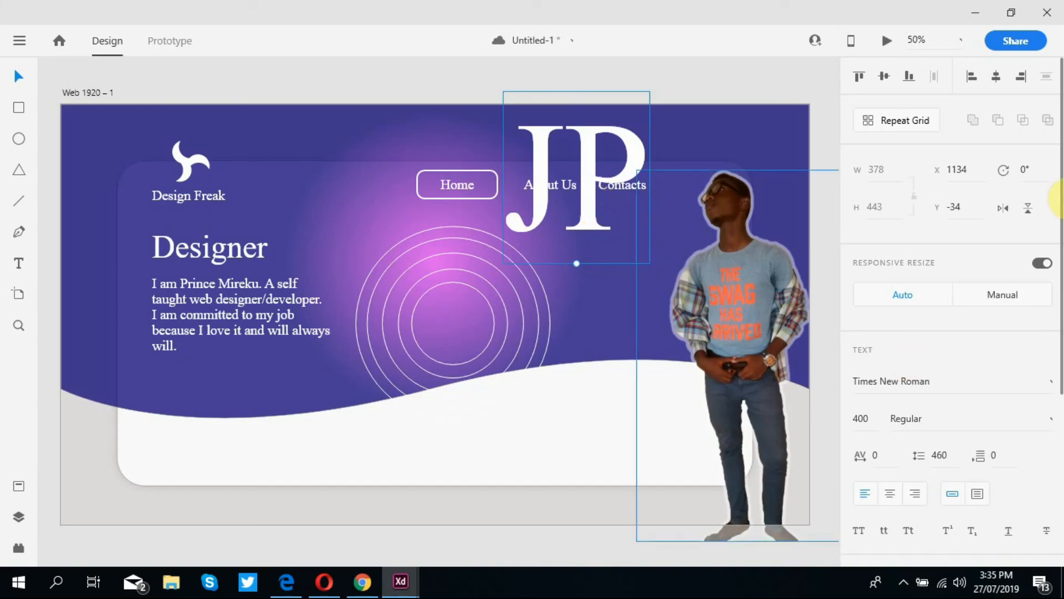
# Fade the JP lettering by lowering its opacity to 16%.
pyautogui.scroll(-2, 1060, 200)
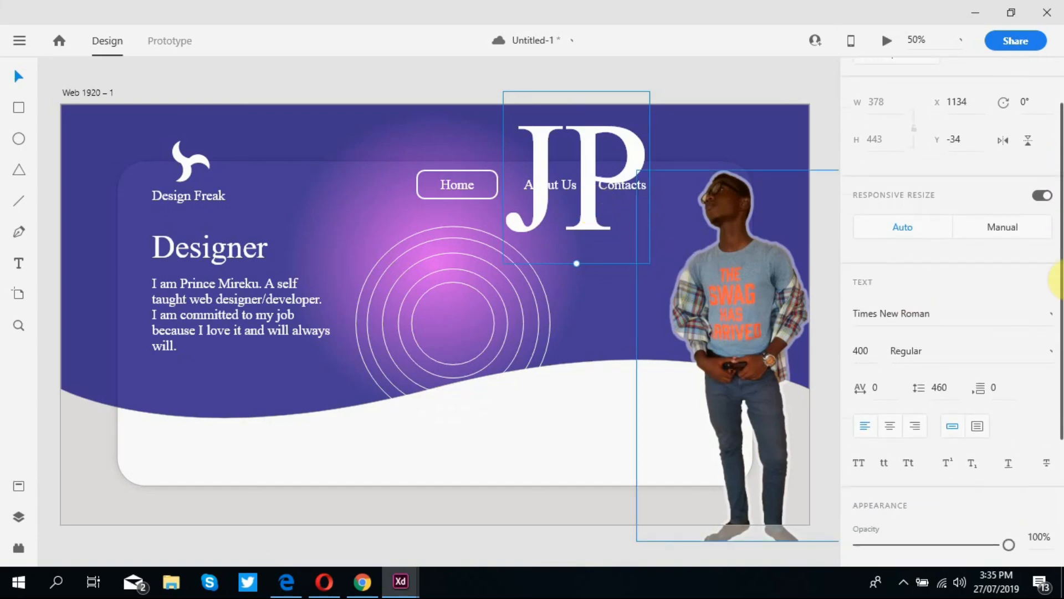
pyautogui.scroll(-5, 1058, 288)
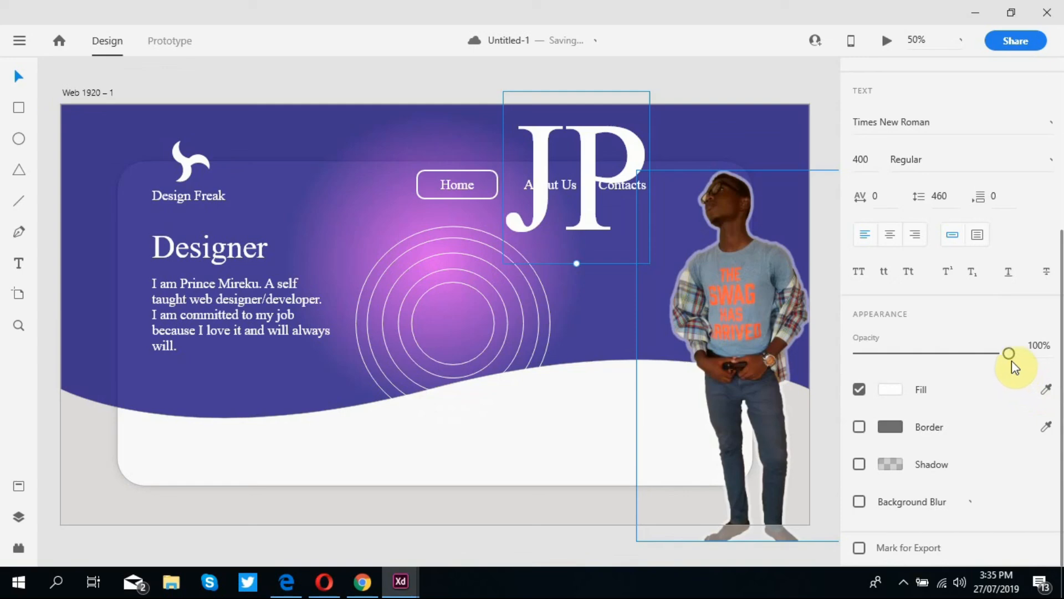
pyautogui.moveTo(876, 364); pyautogui.dragTo(900, 360)
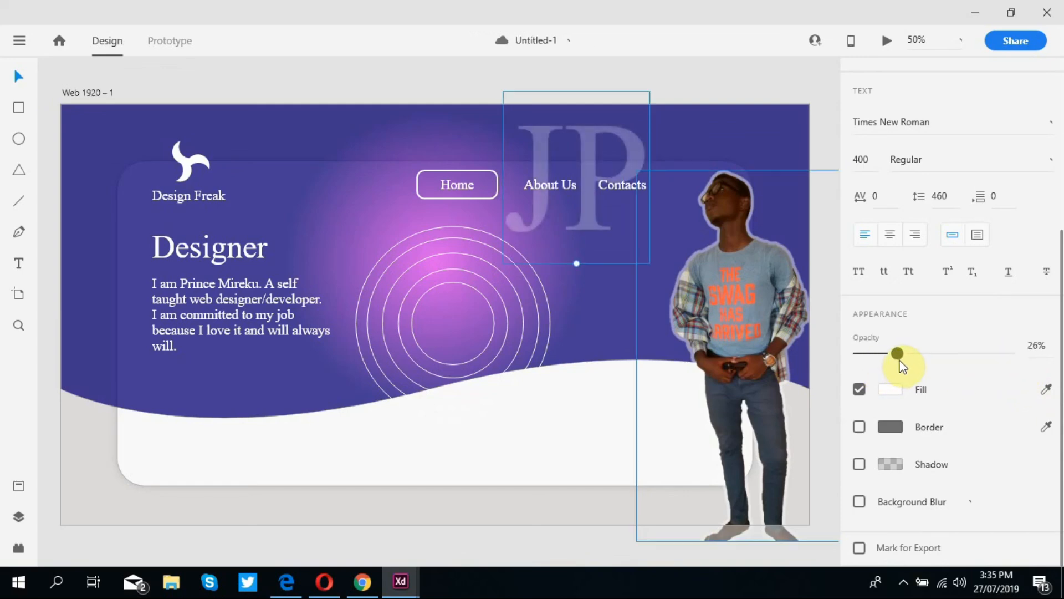
pyautogui.click(584, 128)
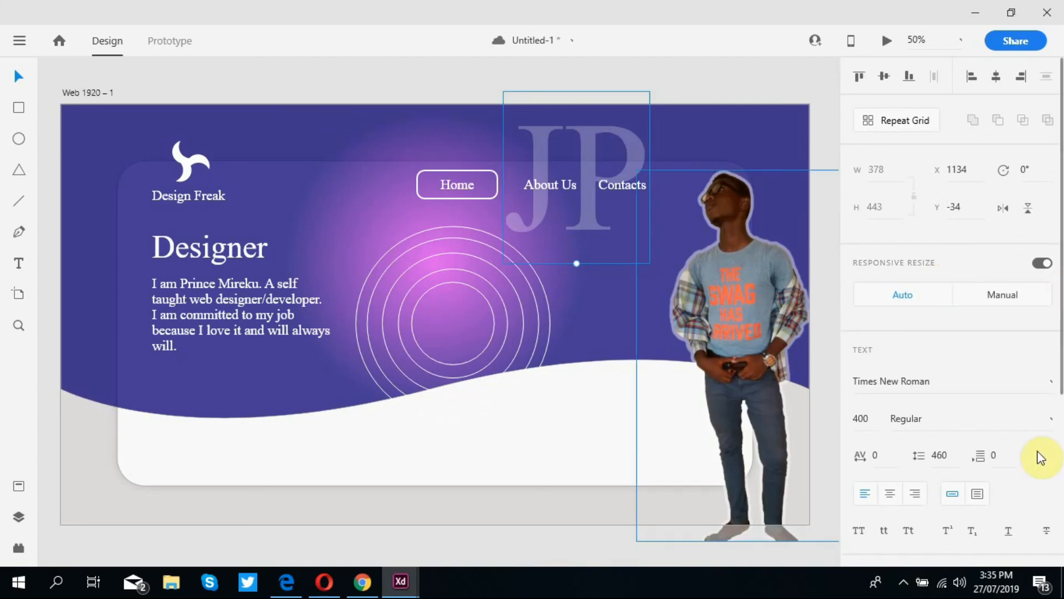
pyautogui.scroll(-5, 1041, 455)
pyautogui.moveTo(901, 360); pyautogui.dragTo(886, 361)
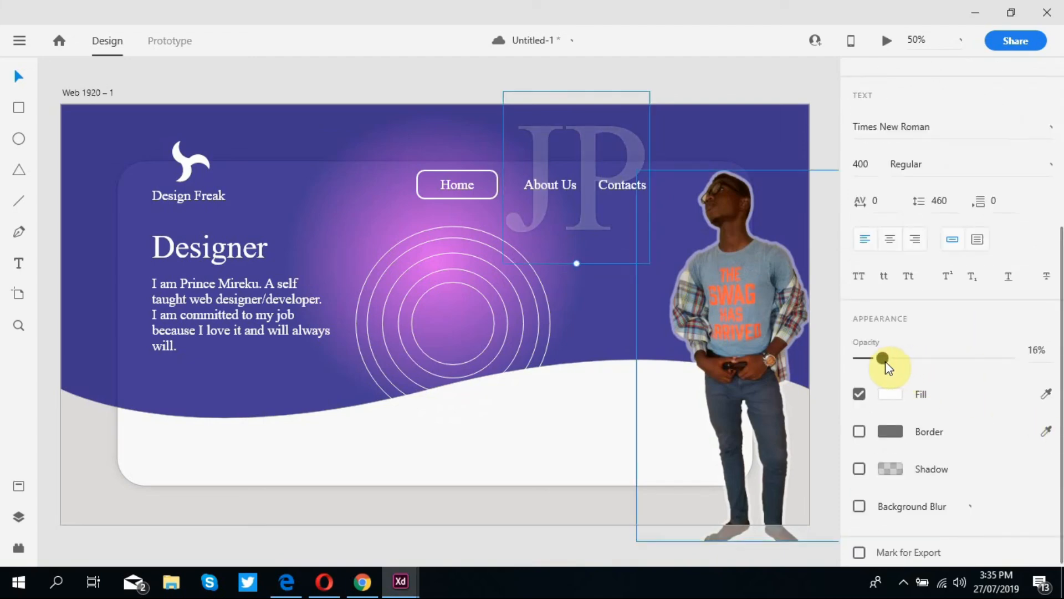
# Deselect the JP lettering and save the document.
pyautogui.click(581, 553)
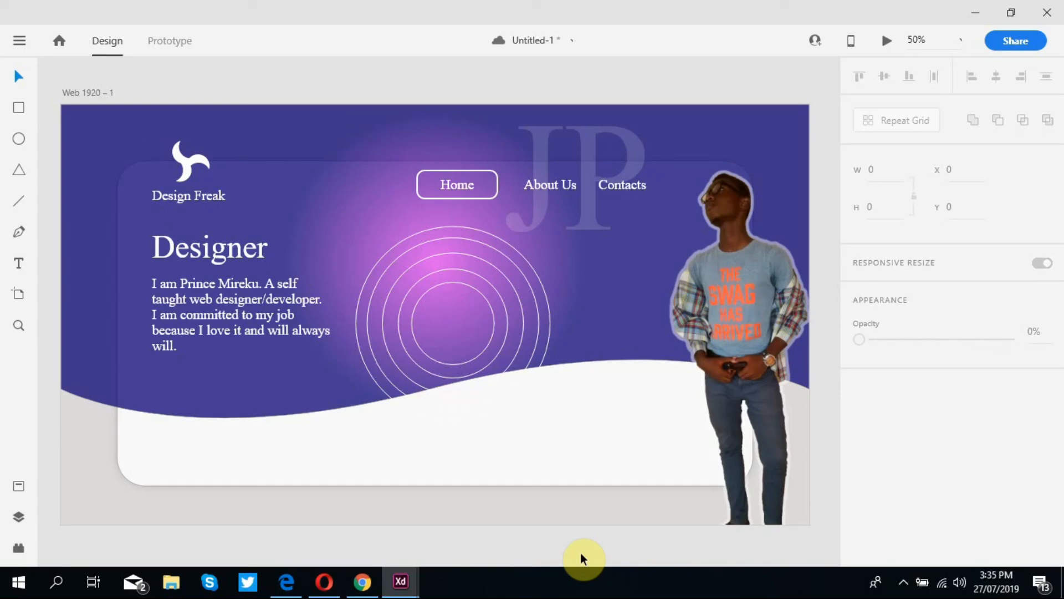
pyautogui.hotkey('ctrl', 's')
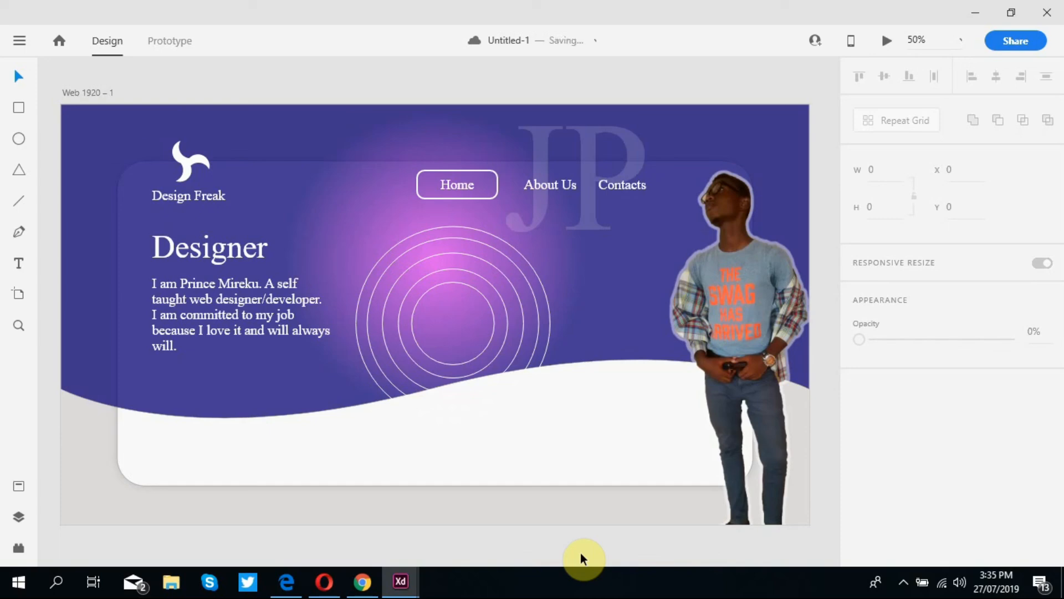
pyautogui.click(903, 583)
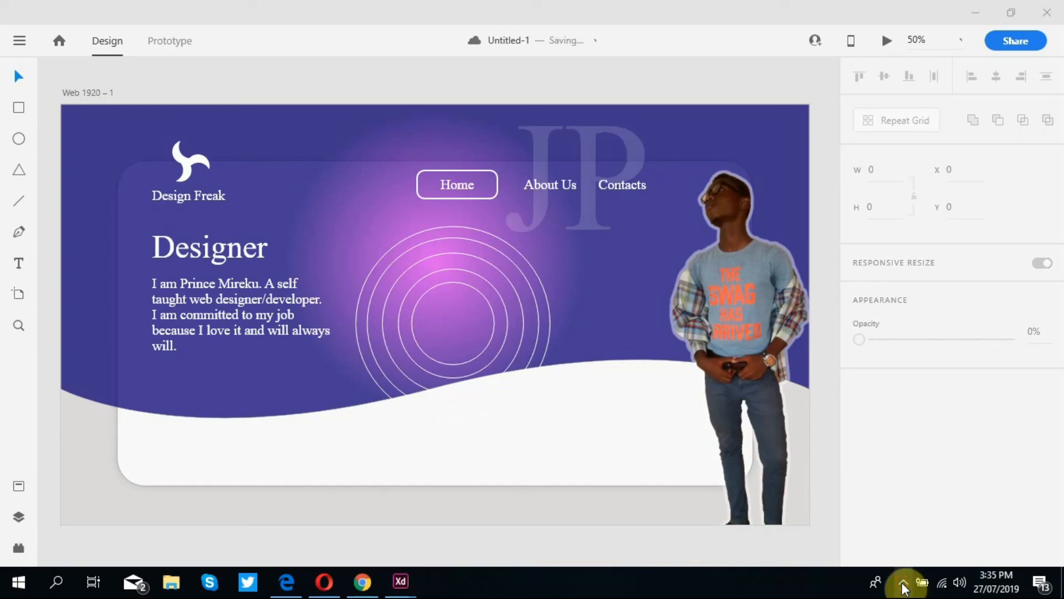